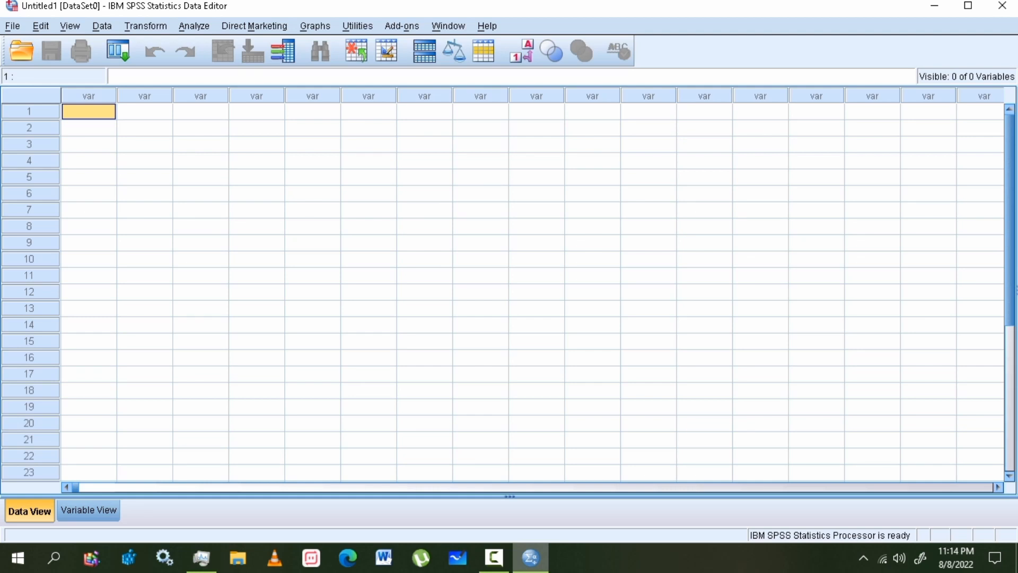
- Switch back and forth between the empty data grid and Variable View
left_click(145, 177)
left_click(88, 112)
left_click(89, 510)
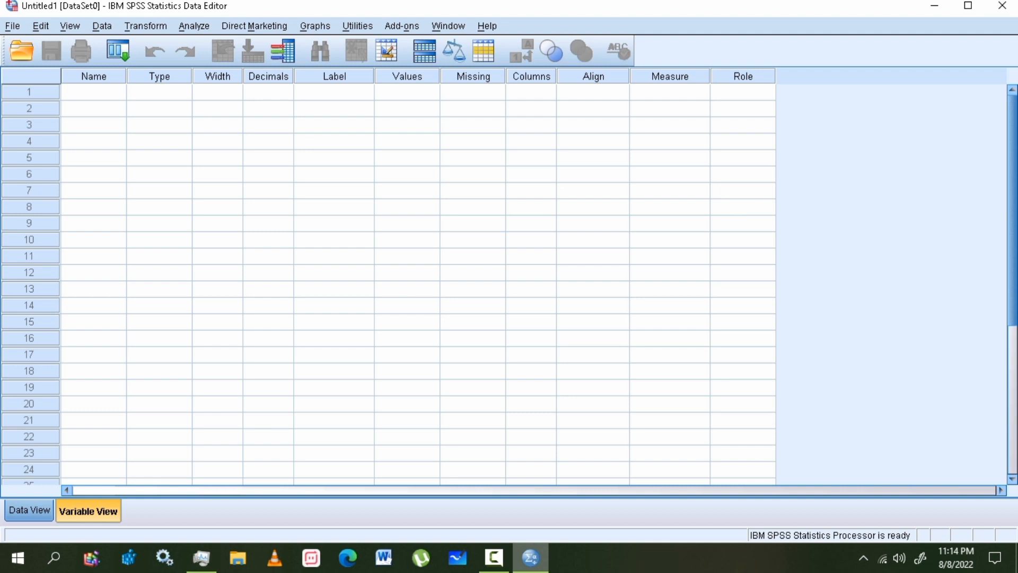
left_click(29, 510)
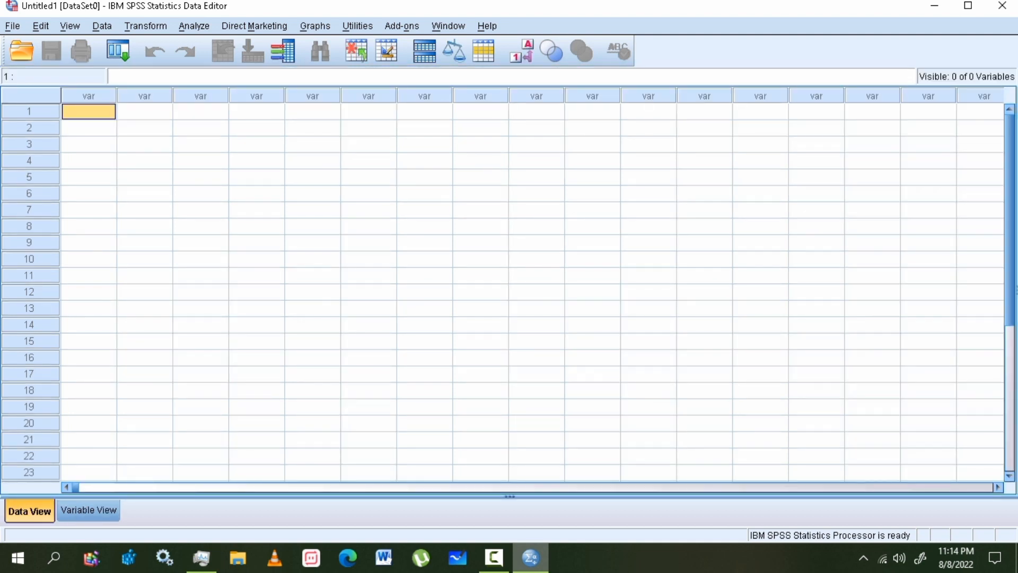
left_click(89, 510)
left_click(29, 510)
left_click(89, 510)
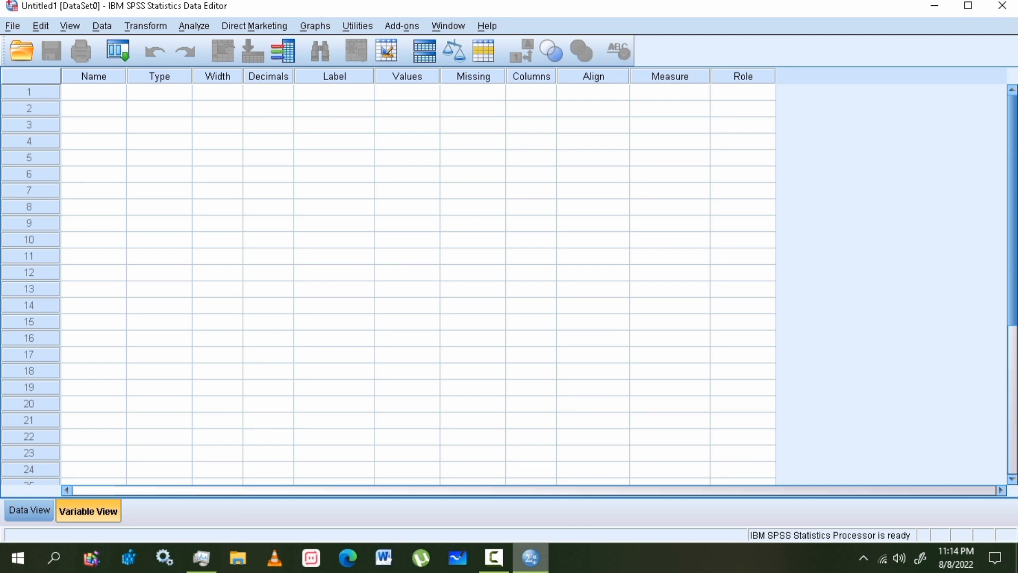
- Select the Name, Type, Width, Decimals and Label columns of the empty variable grid
left_click(93, 109)
left_click(94, 92)
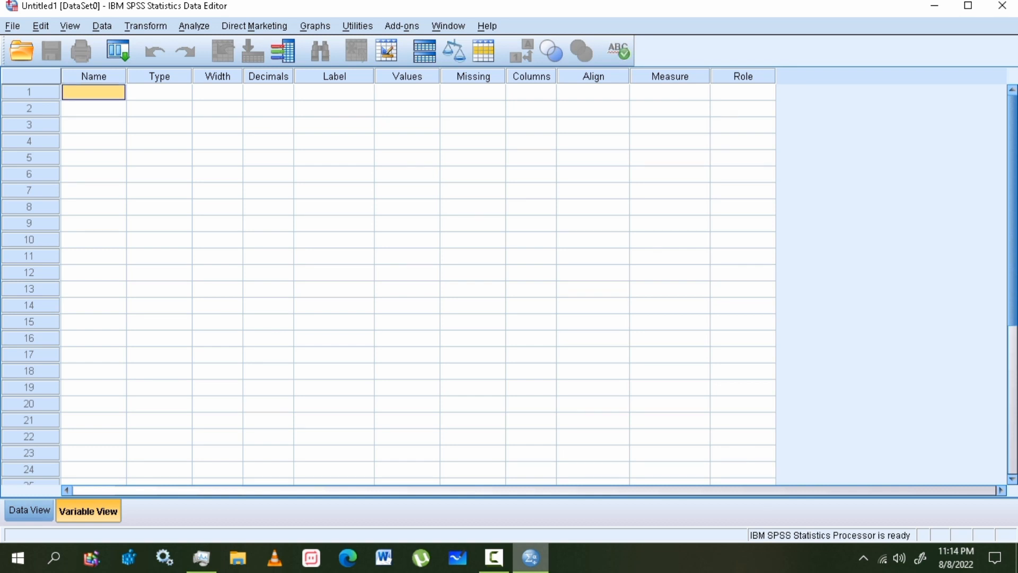
left_click(93, 77)
left_click(159, 76)
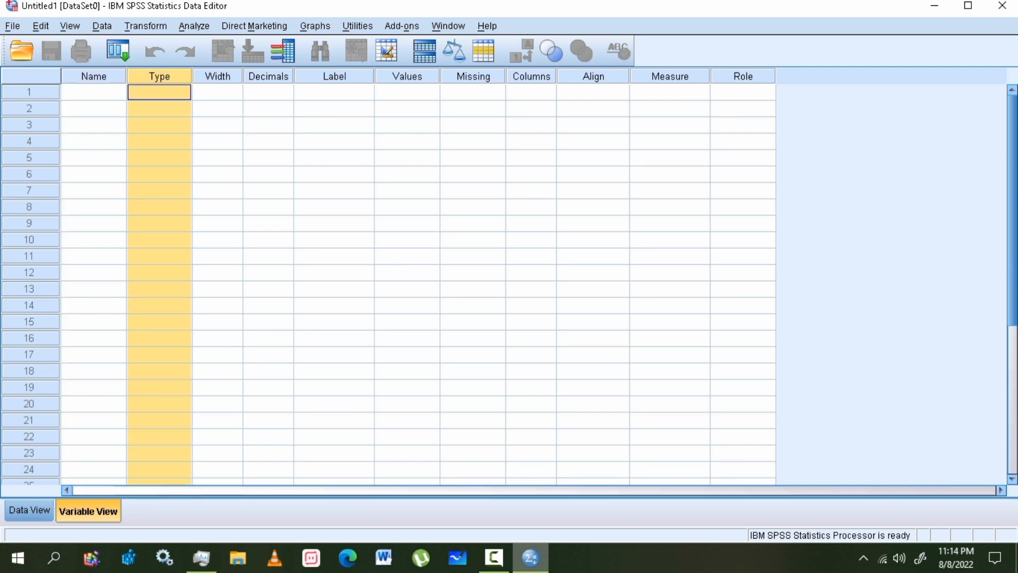
left_click(218, 77)
left_click(269, 76)
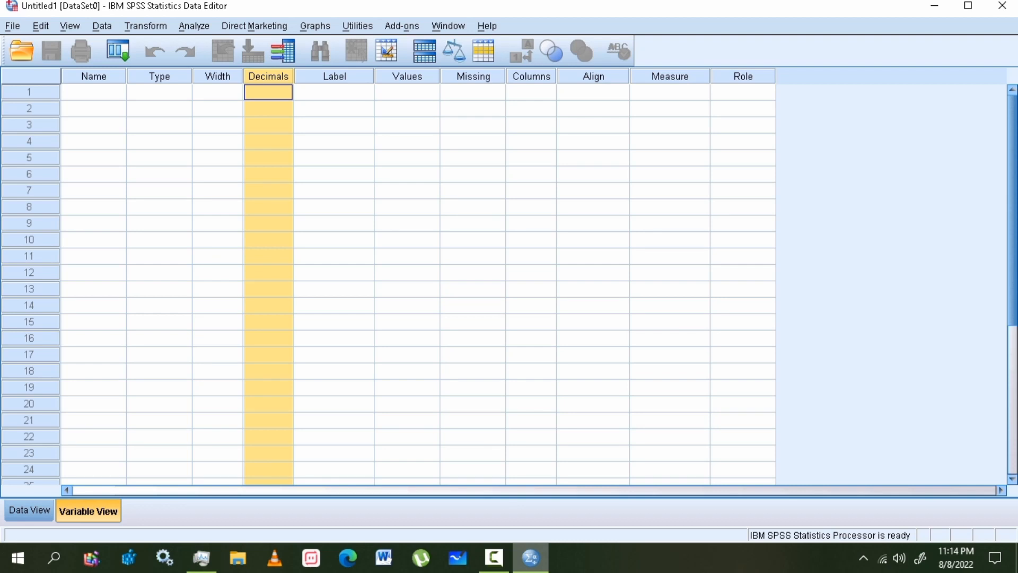
left_click(335, 76)
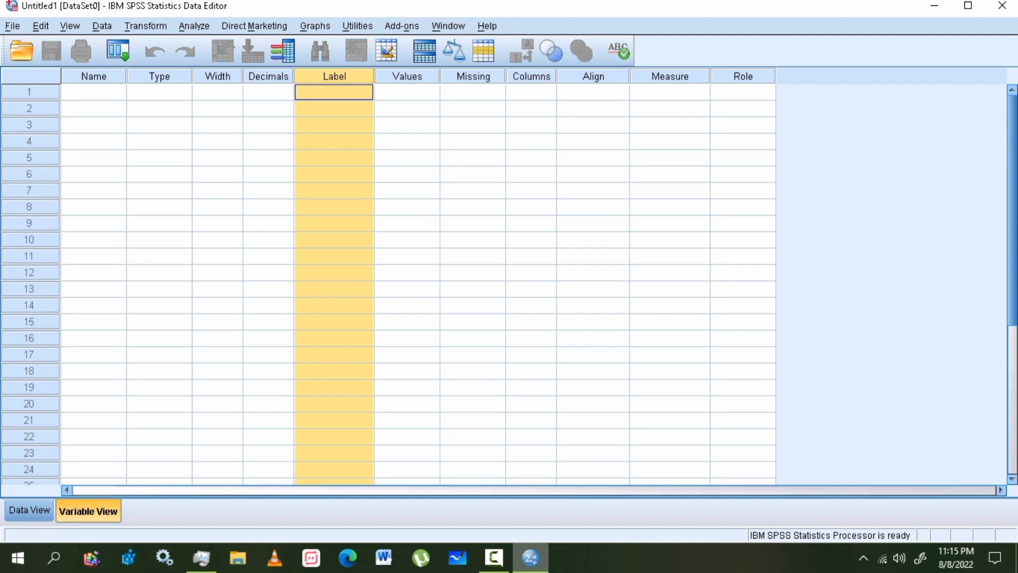
- Select the first three data columns, then return to Variable View's first Name cell
left_click(29, 510)
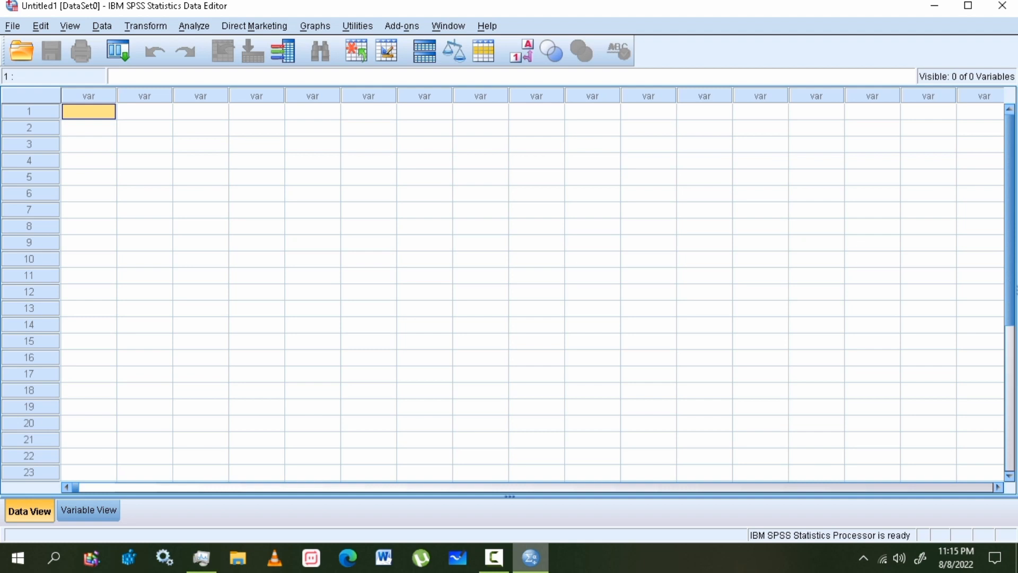
left_click(89, 95)
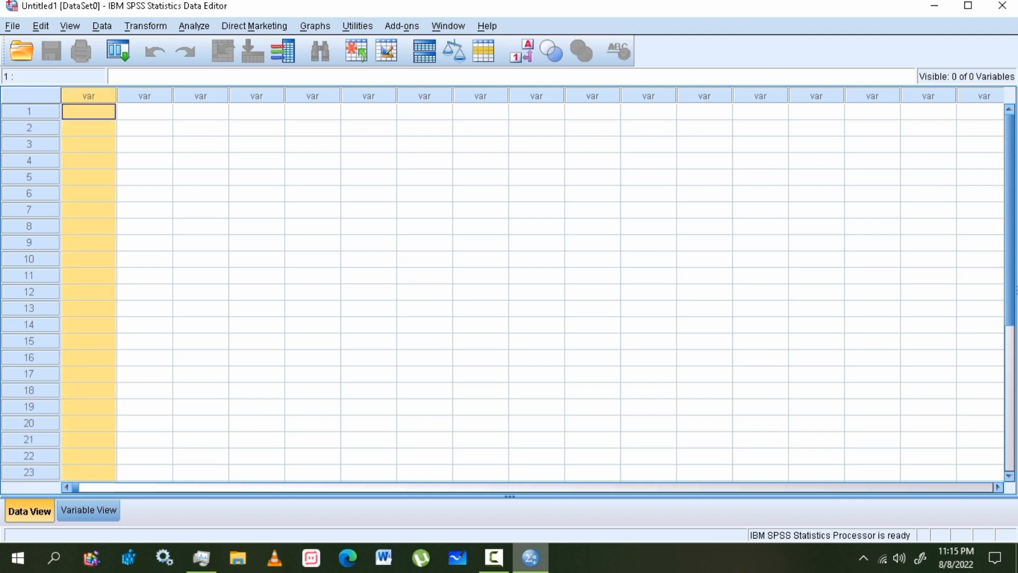
left_click(144, 96)
left_click(201, 96)
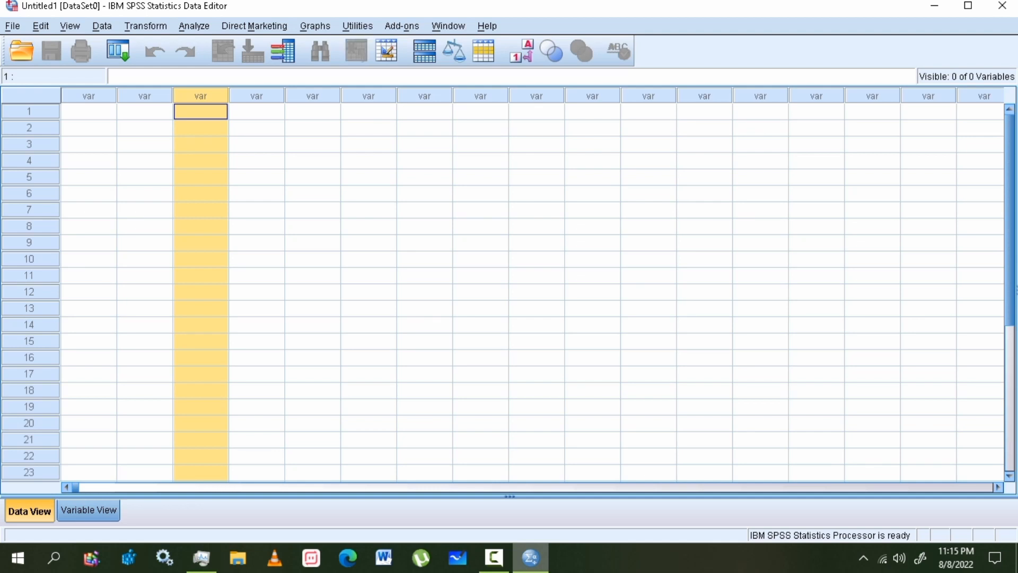
left_click(88, 510)
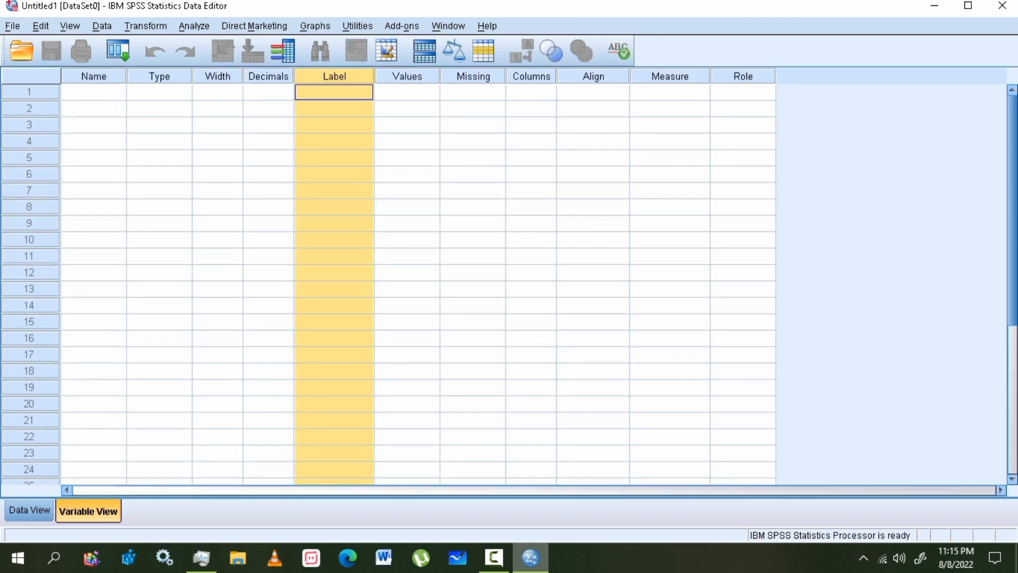
left_click(94, 76)
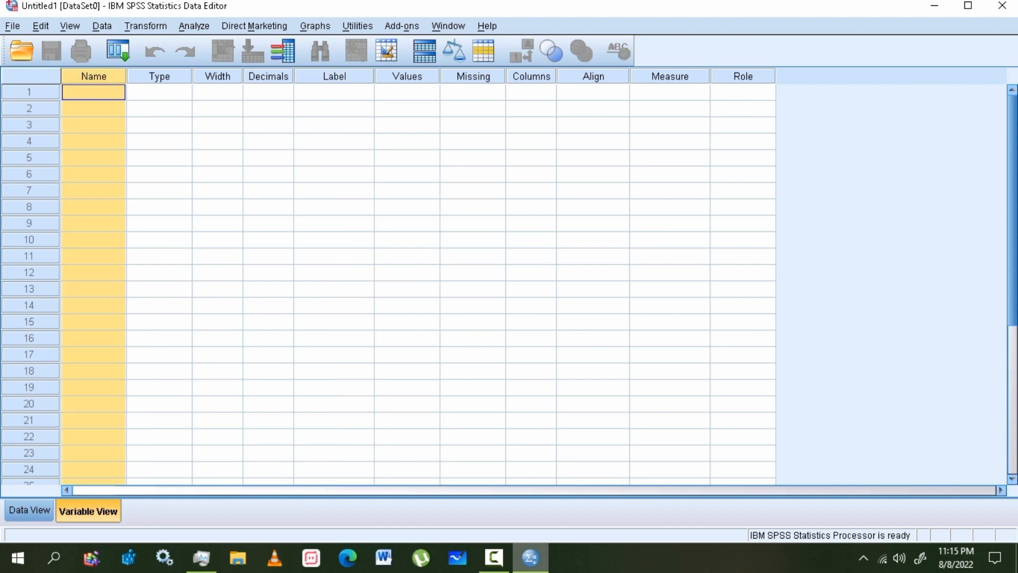
left_click(94, 93)
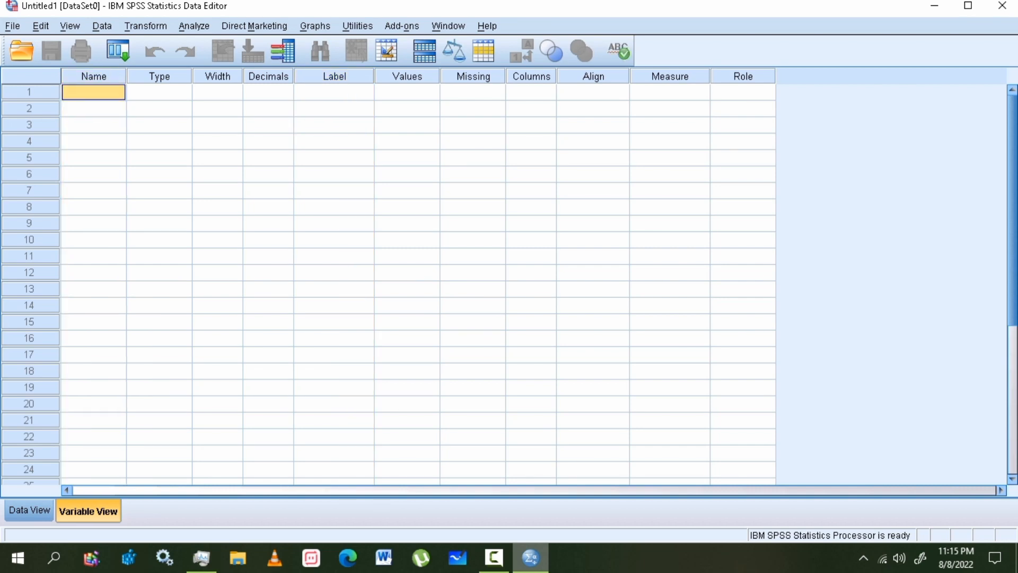
double_click(94, 92)
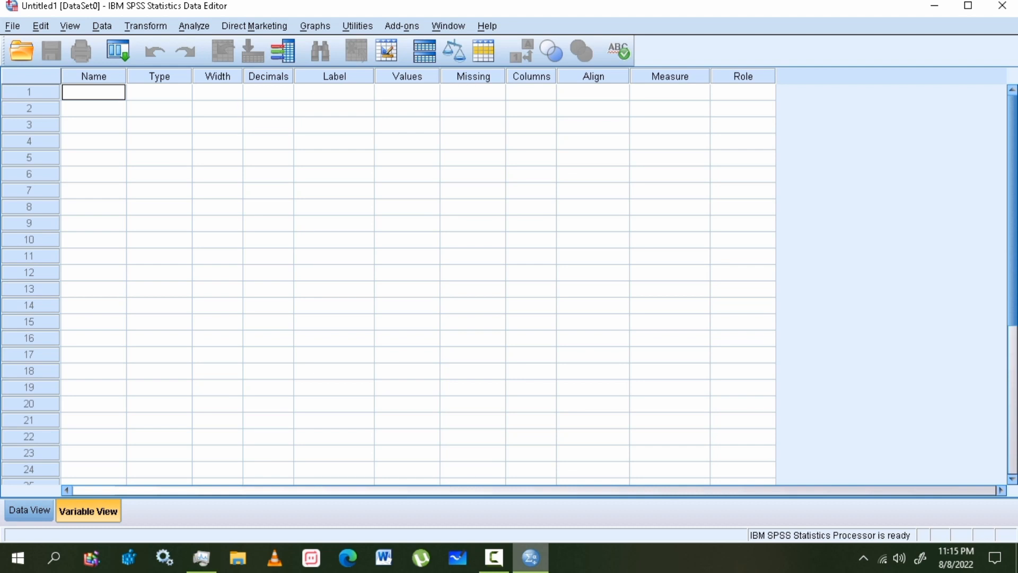
type("Gender")
type("age")
key("Return")
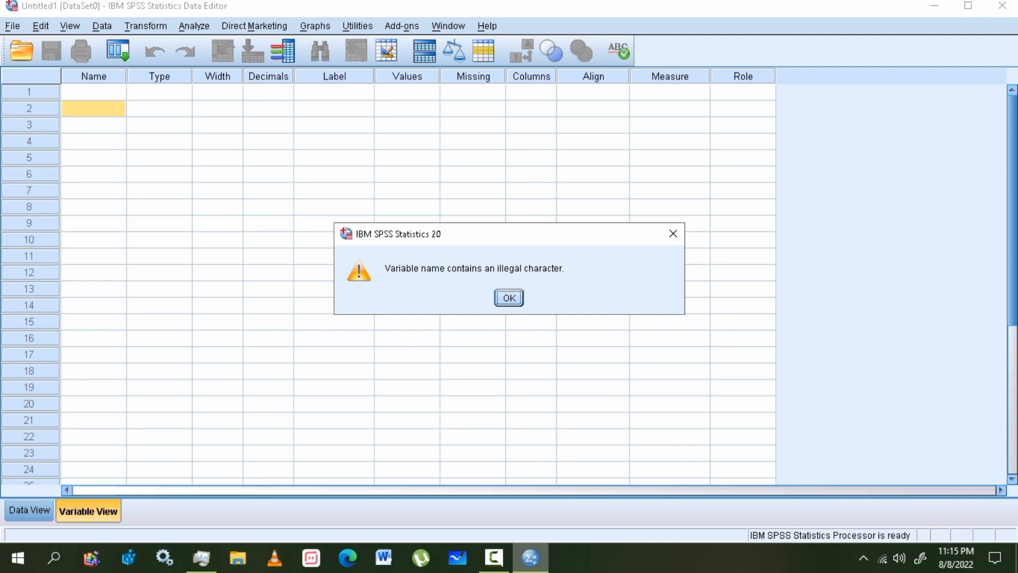
key("Return")
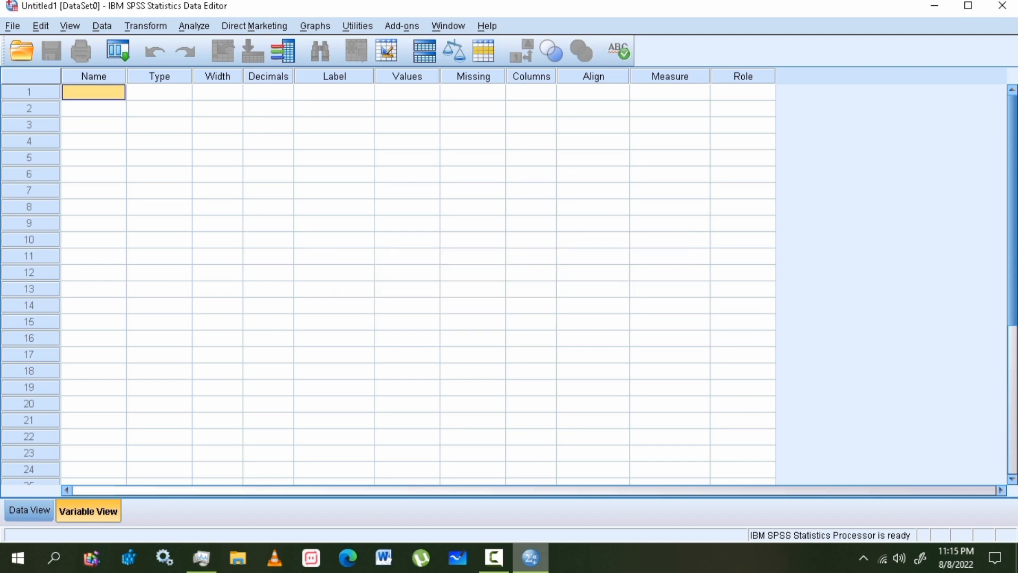
type("Gen")
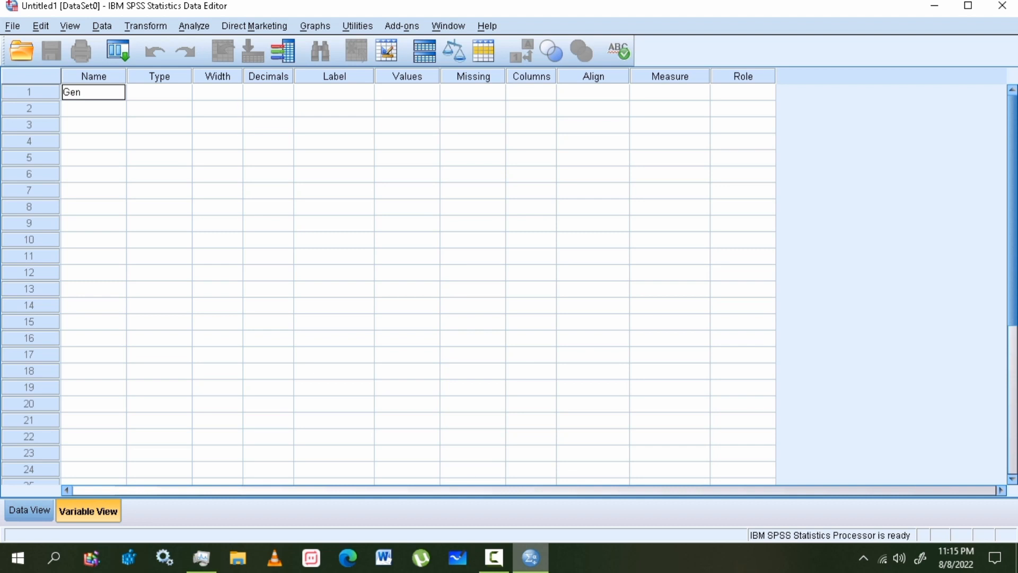
type("der&age")
key("Return")
key("Return")
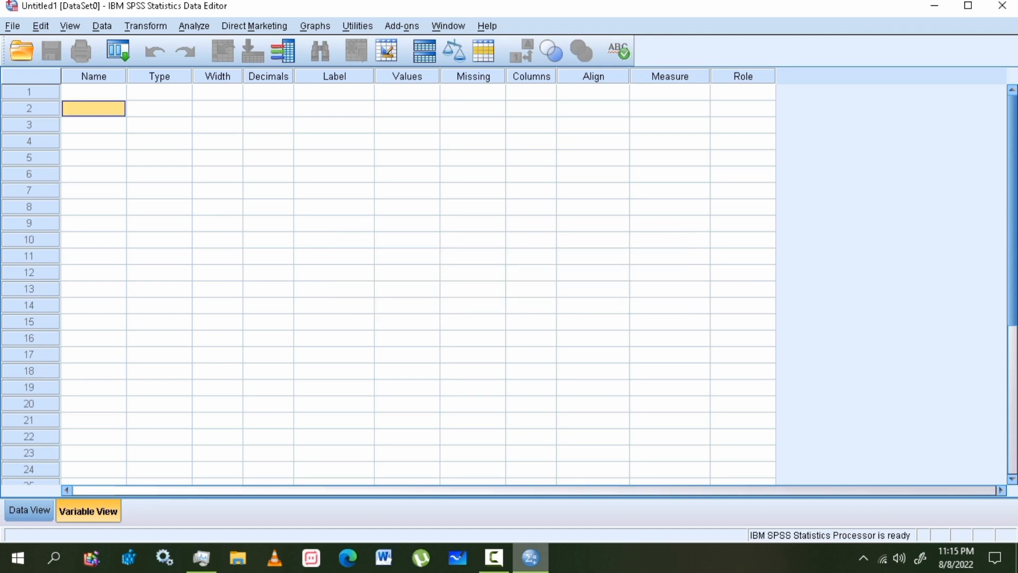
- Enter Gender.age as the first variable name and Gender_age as the second
left_click(94, 92)
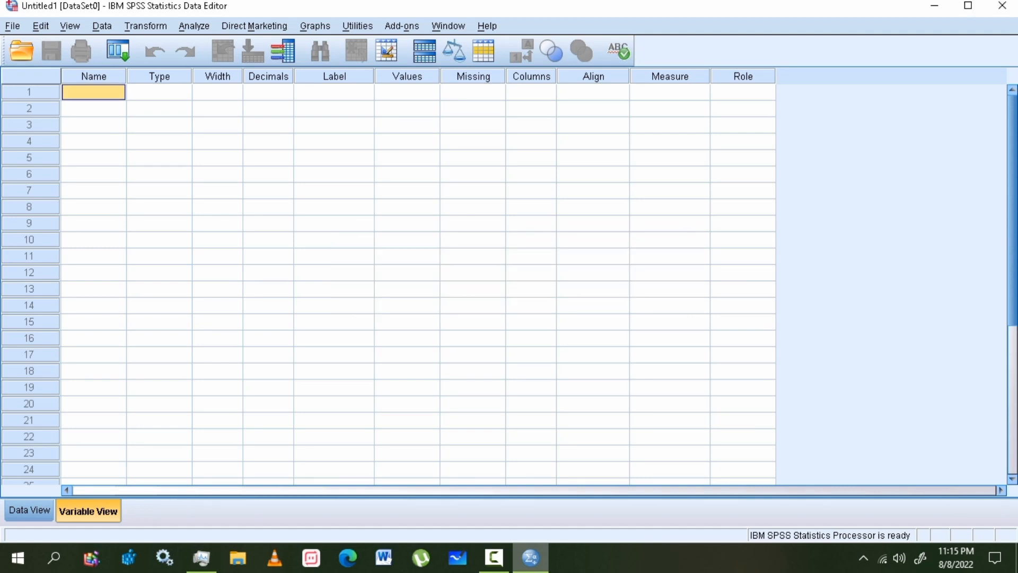
double_click(93, 92)
type("Gend")
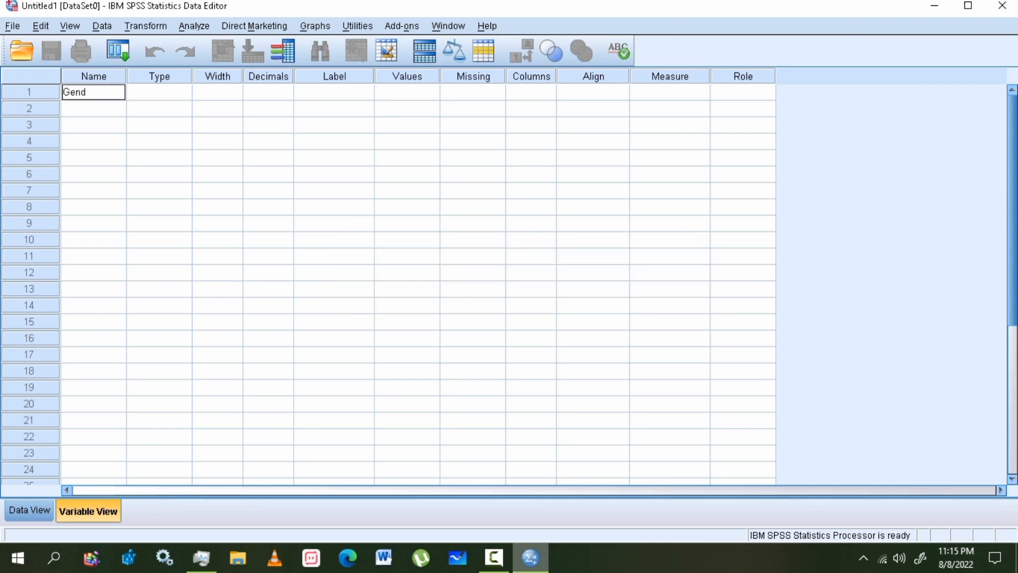
type("er.age")
key("Return")
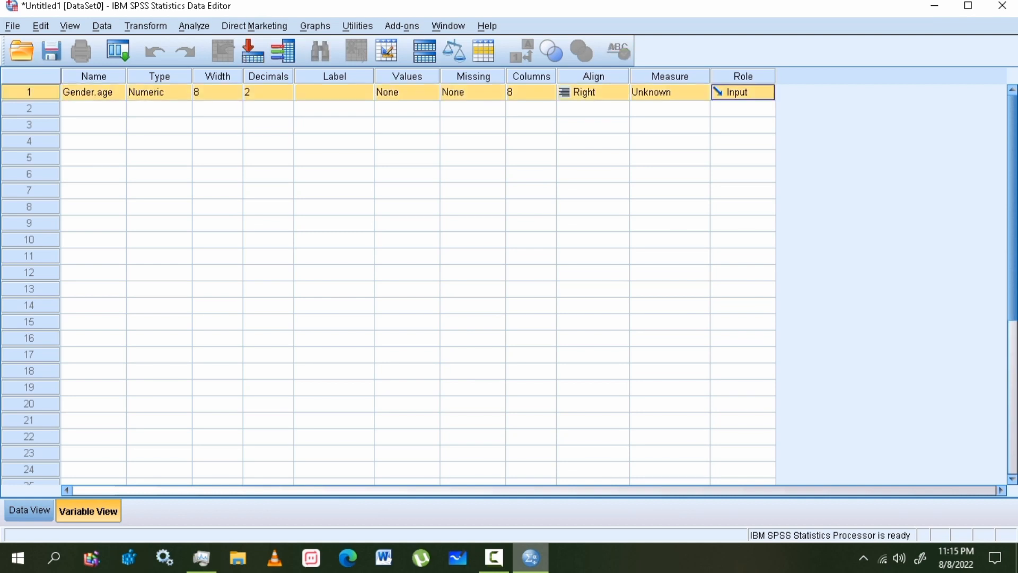
type("Ge")
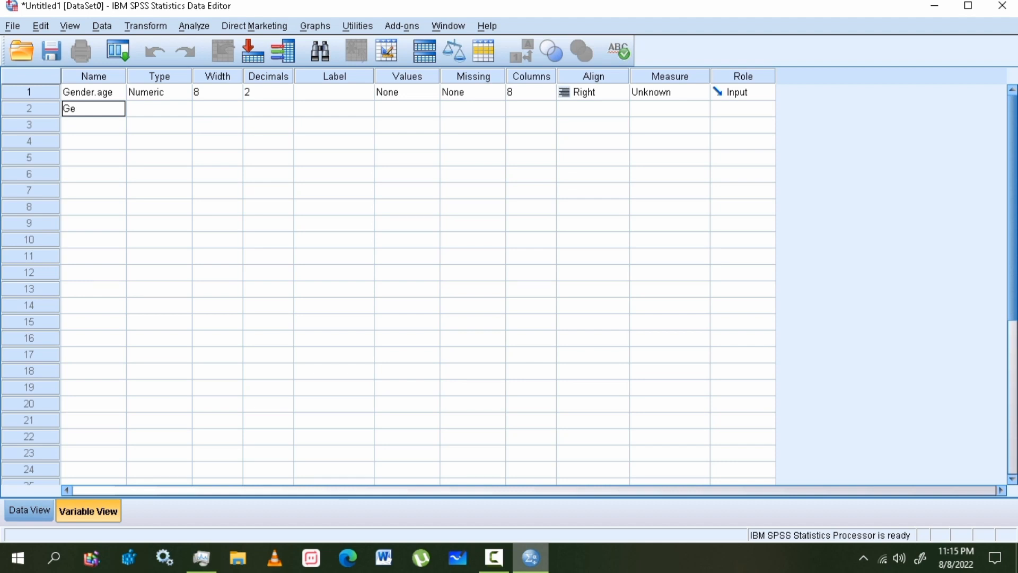
type("nder_age")
key("Return")
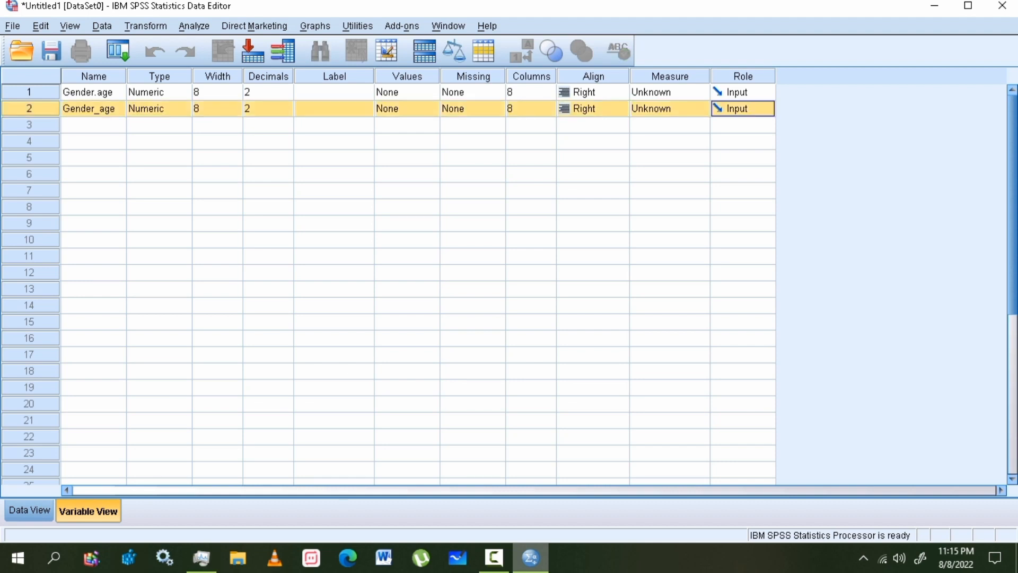
- Delete the Gender.age row so only Gender_age remains
left_click(94, 92)
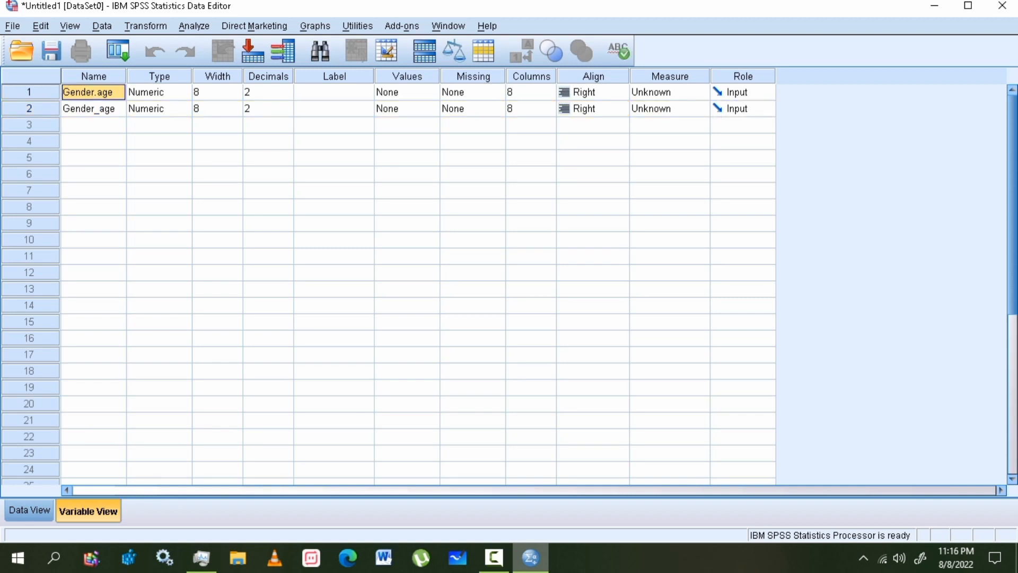
left_click(29, 92)
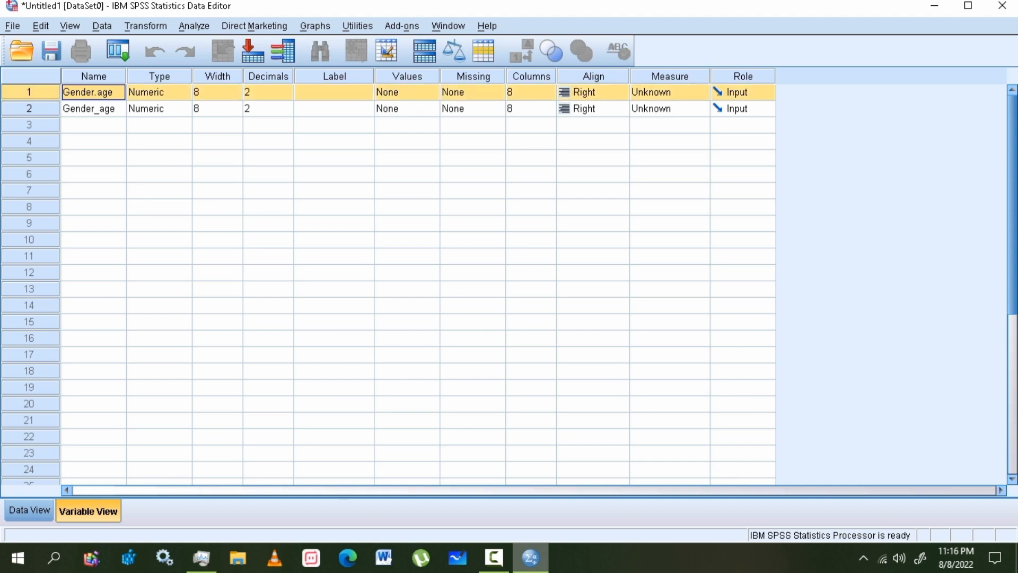
key("Delete")
left_click(29, 93)
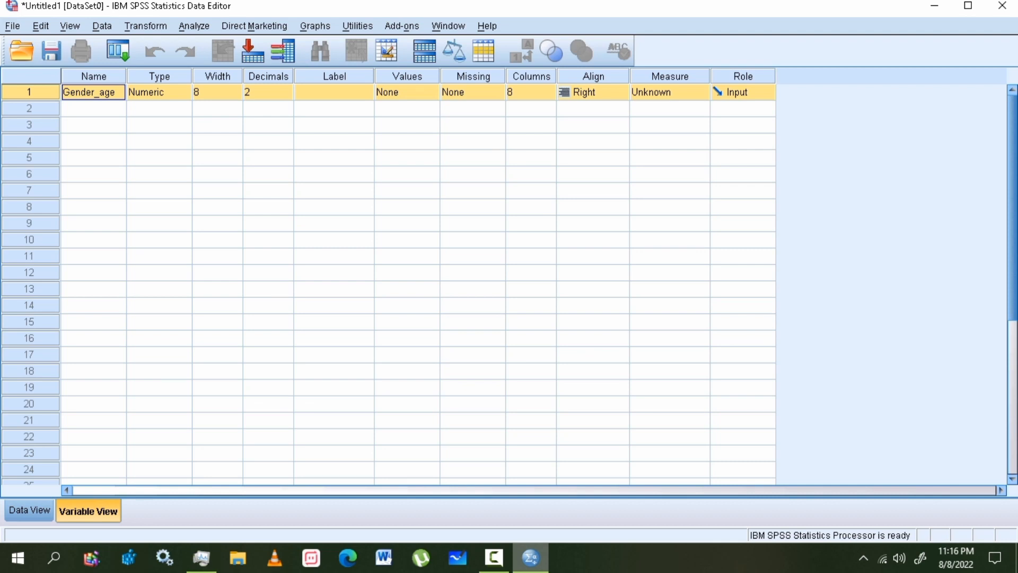
left_click(159, 92)
left_click(93, 92)
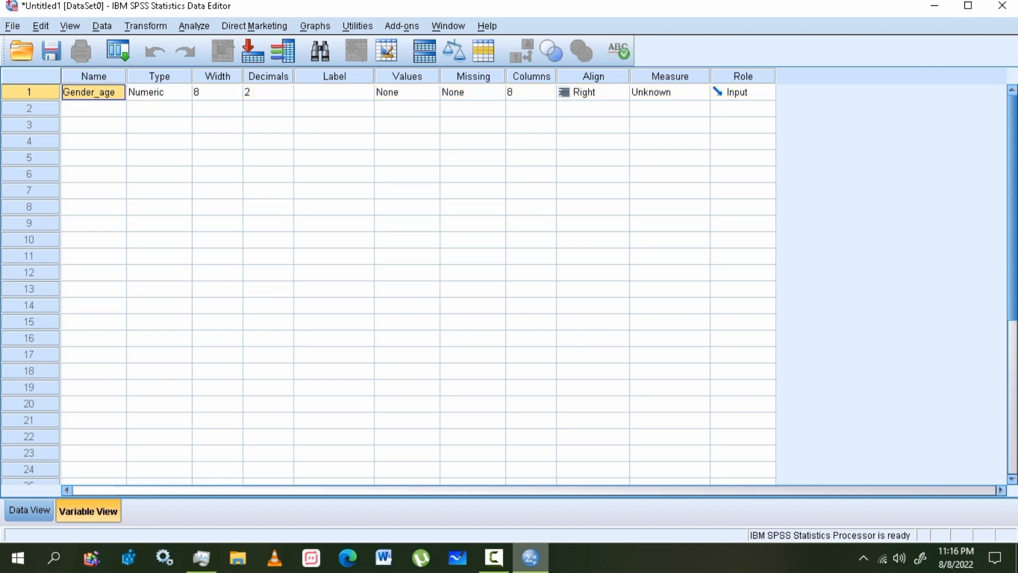
- Rename the variable GA and label it 'Gender and age of the patient'
type("G")
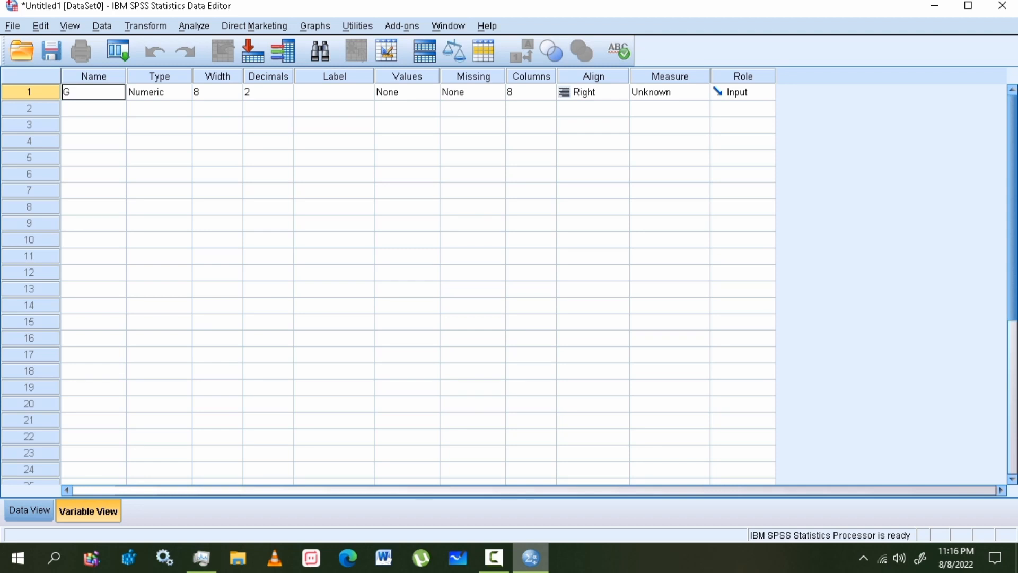
type("A")
key("Tab")
key("Tab")
key("Tab")
key("Tab")
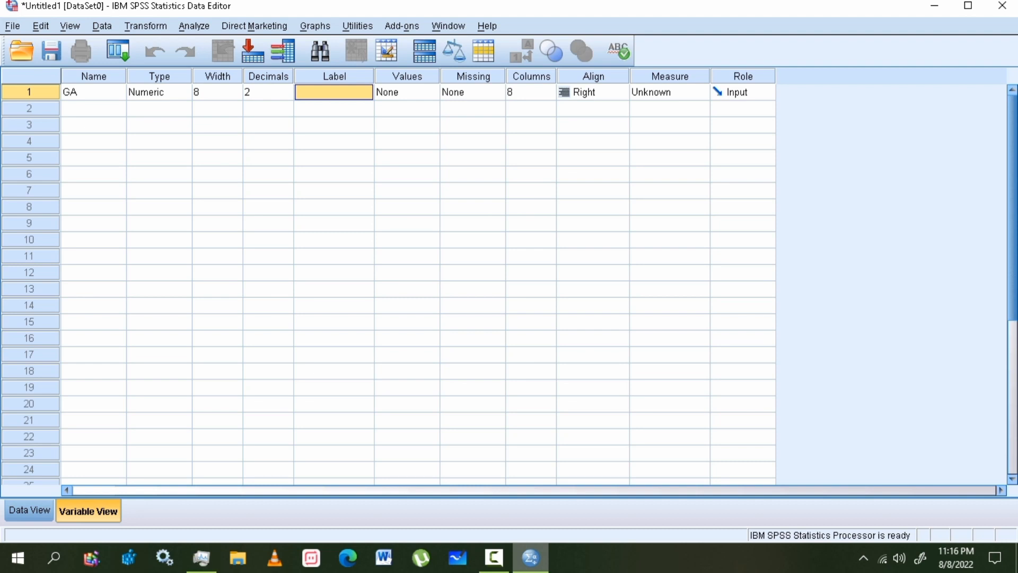
type("g")
key("BackSpace")
type("GEND")
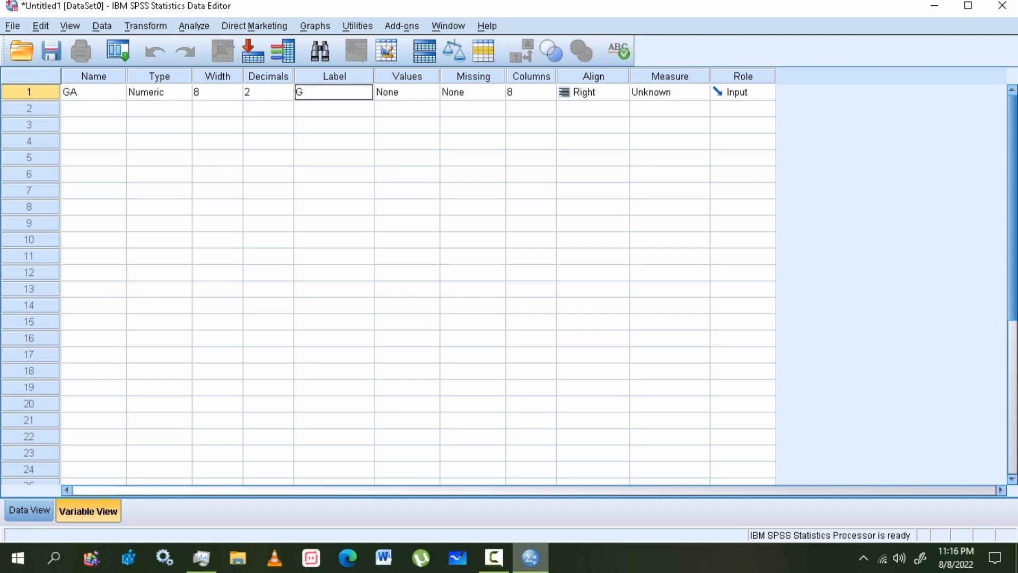
key("BackSpace")
key("BackSpace")
key("BackSpace")
type("ender")
type(" and age")
type(" sdkjashdkjsahdkjsadhsk")
key("BackSpace")
key("BackSpace")
key("BackSpace")
key("BackSpace")
key("BackSpace")
key("BackSpace")
key("BackSpace")
key("BackSpace")
key("BackSpace")
key("BackSpace")
key("BackSpace")
key("BackSpace")
key("BackSpace")
key("BackSpace")
key("BackSpace")
key("BackSpace")
key("BackSpace")
key("BackSpace")
key("BackSpace")
key("BackSpace")
type("age of the patienr")
key("BackSpace")
type("t")
key("Return")
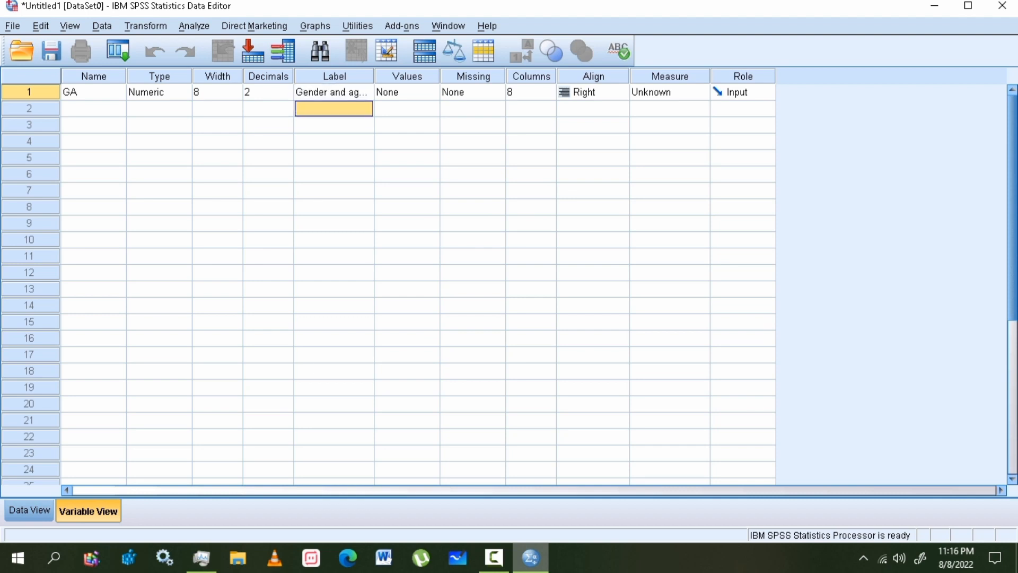
left_click(93, 92)
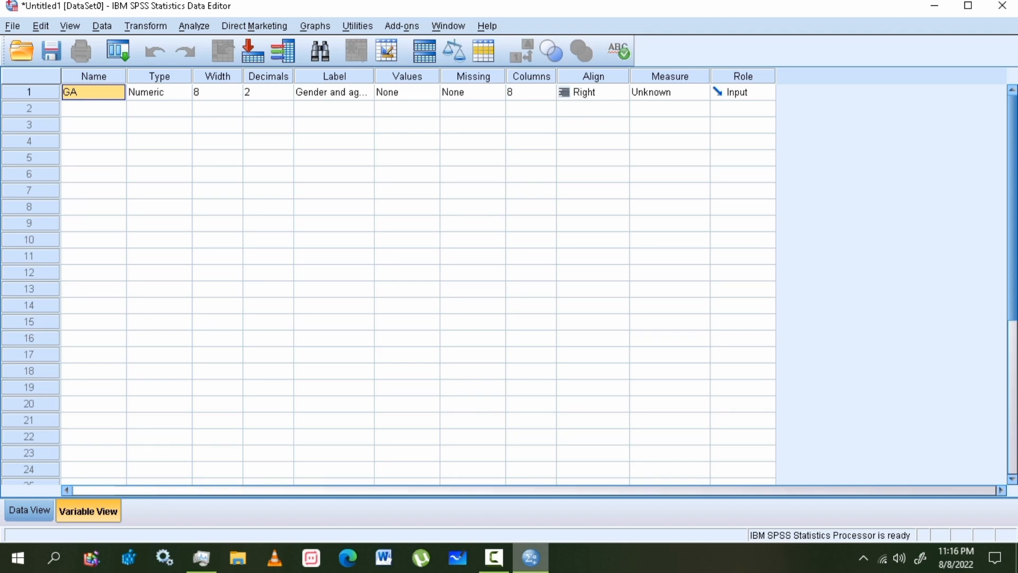
- Rename the GA variable to Gender
double_click(93, 92)
key("BackSpace")
type("e")
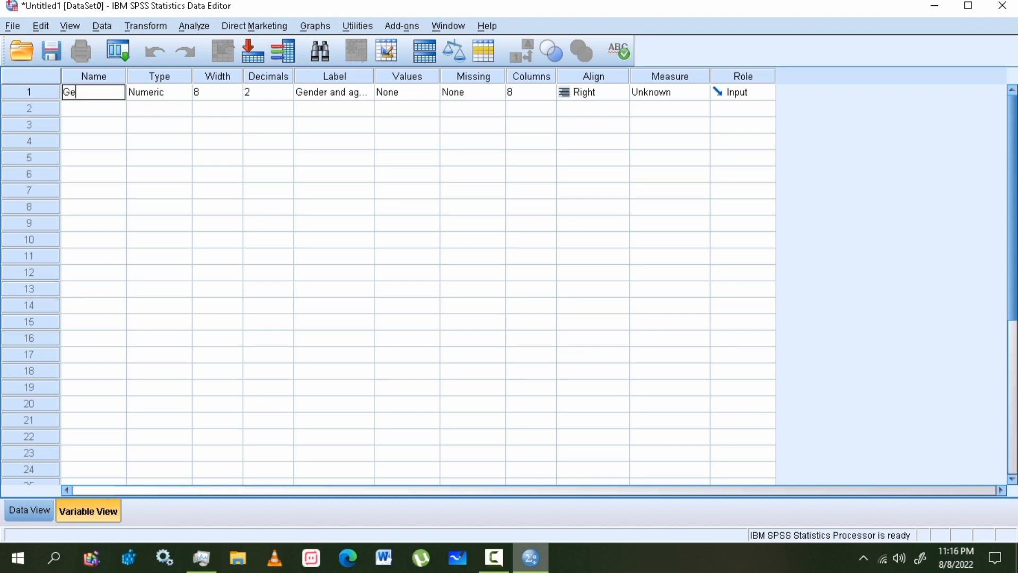
type("nder")
left_click(93, 76)
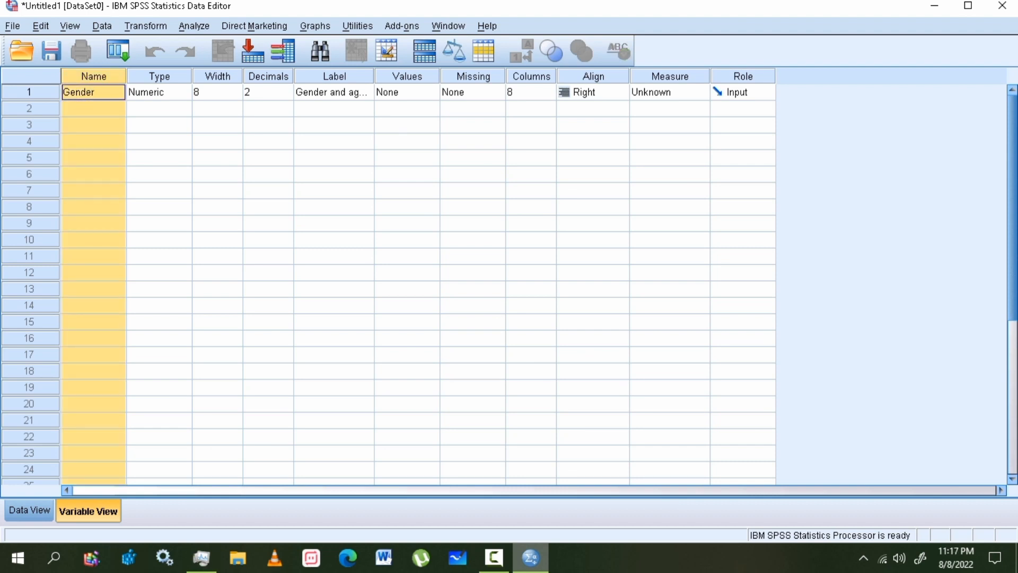
- Change Gender's variable type to String
left_click(159, 77)
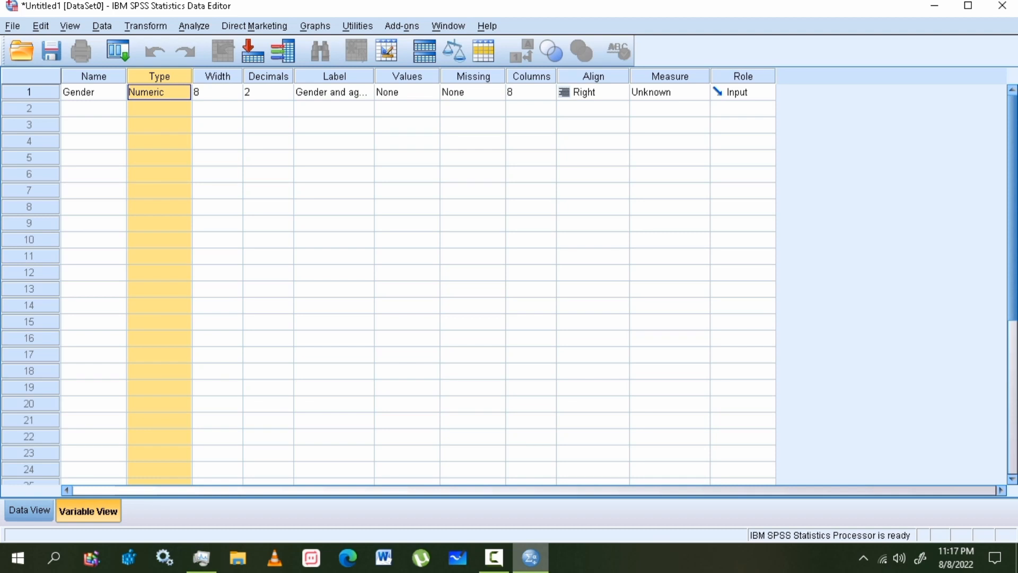
left_click(93, 92)
left_click(159, 76)
left_click(185, 92)
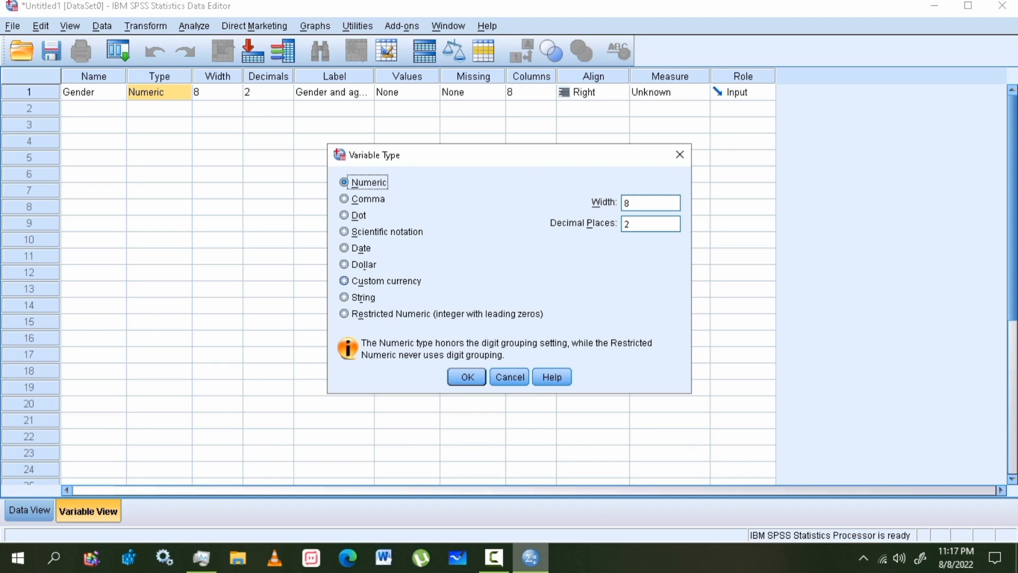
left_click(466, 377)
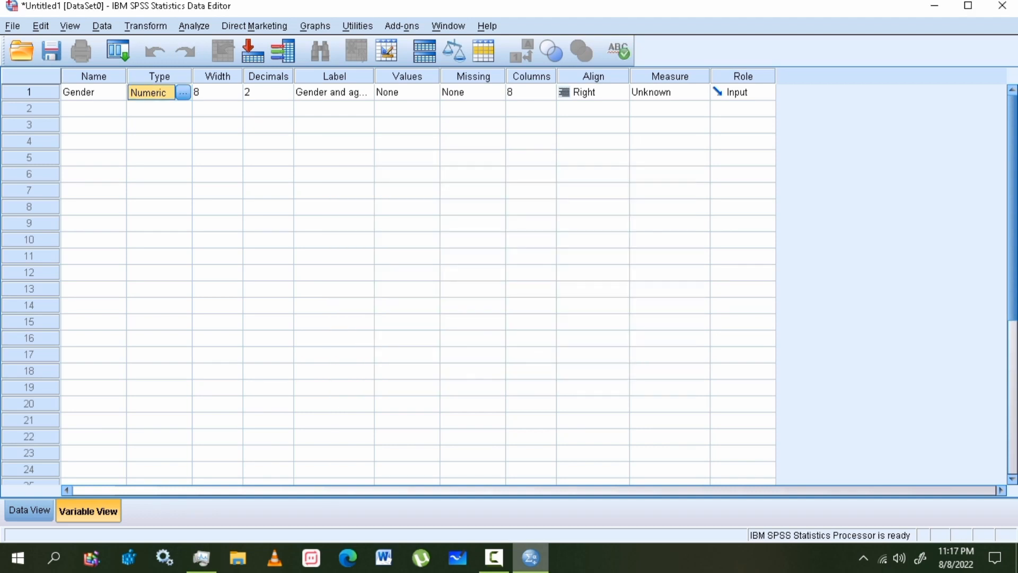
left_click(182, 92)
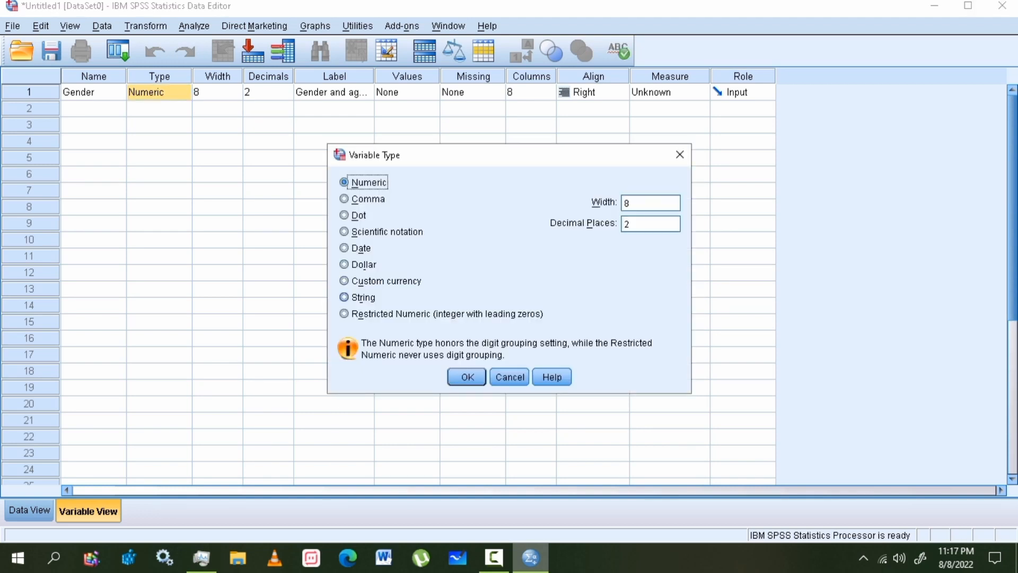
left_click(344, 297)
key("Return")
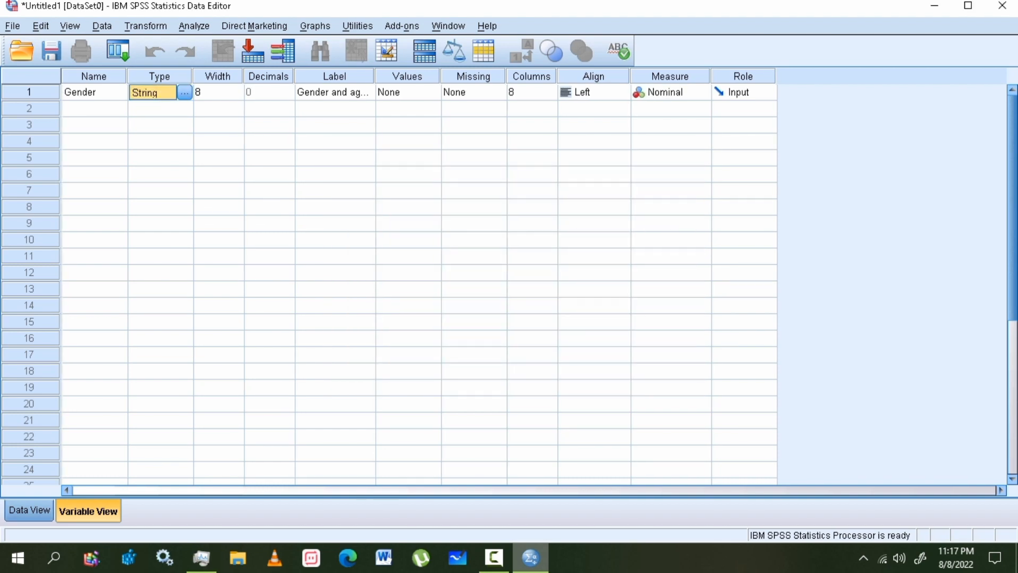
- Enter male and female as the first two Gender cases, then erase female
left_click(29, 510)
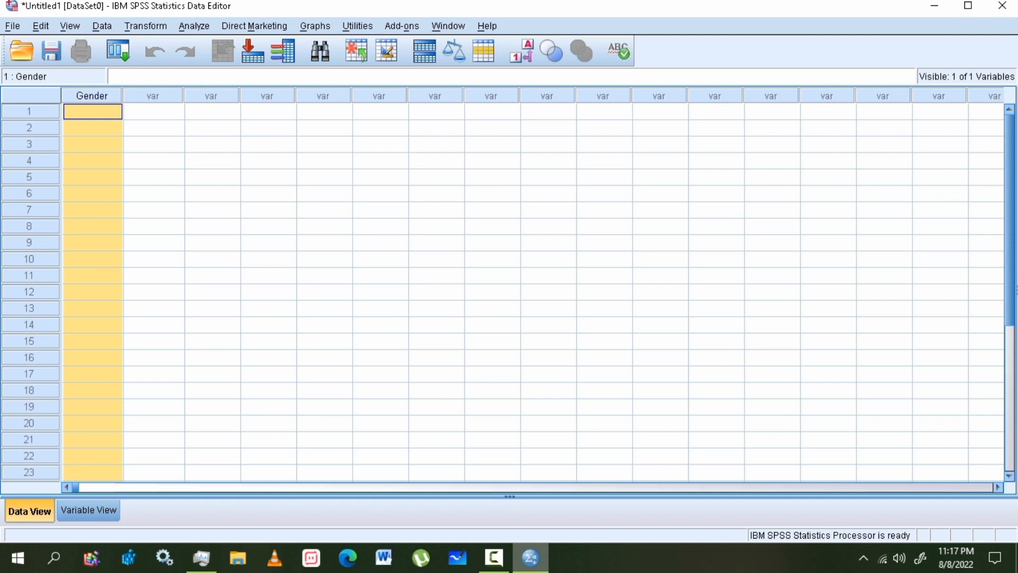
type("male")
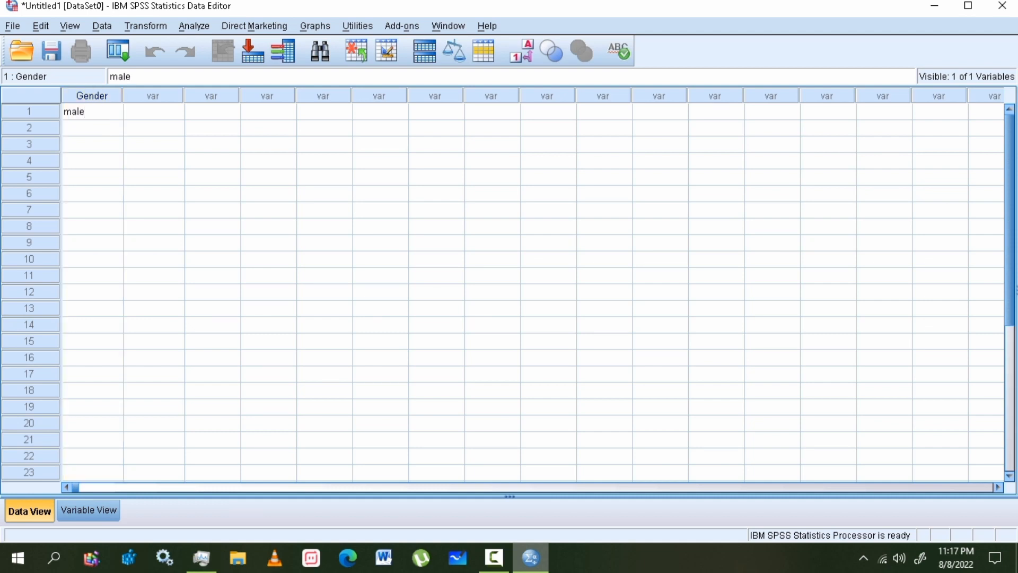
key("Return")
type("fe")
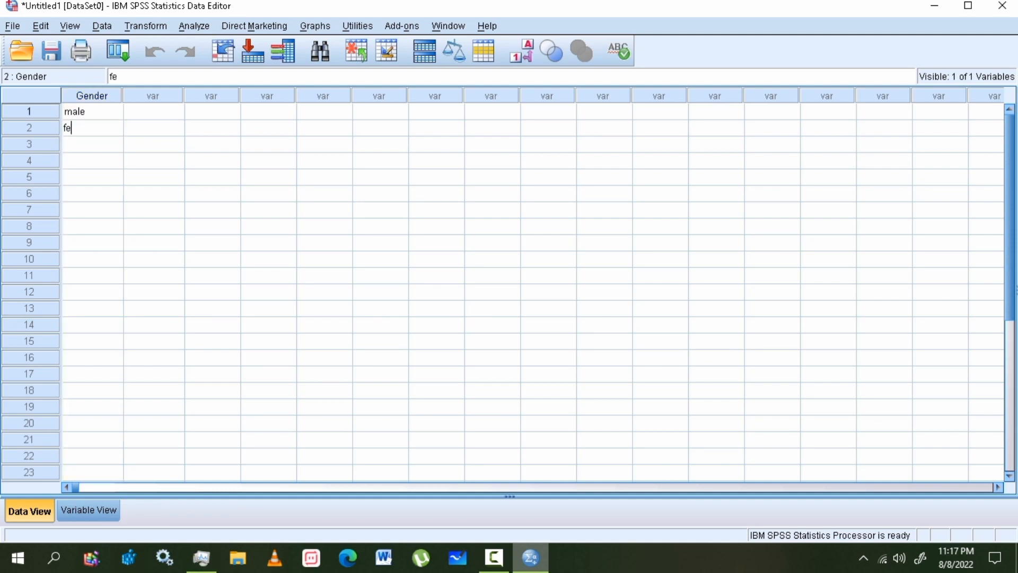
type("male")
key("BackSpace")
key("BackSpace")
key("BackSpace")
key("BackSpace")
key("BackSpace")
- Delete the male entry and set Gender's type back to Numeric
left_click(92, 112)
key("BackSpace")
left_click(89, 511)
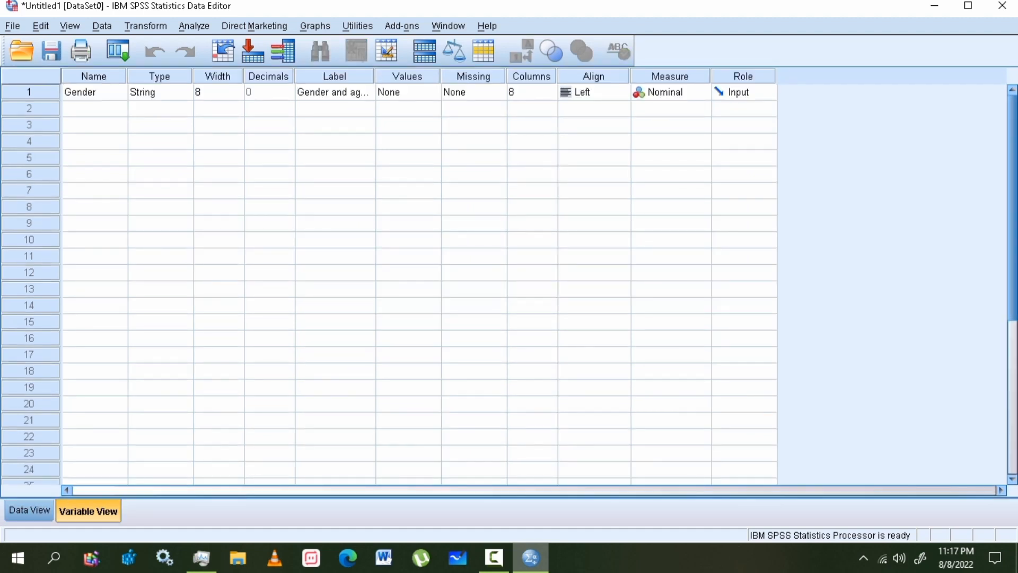
left_click(160, 92)
left_click(185, 92)
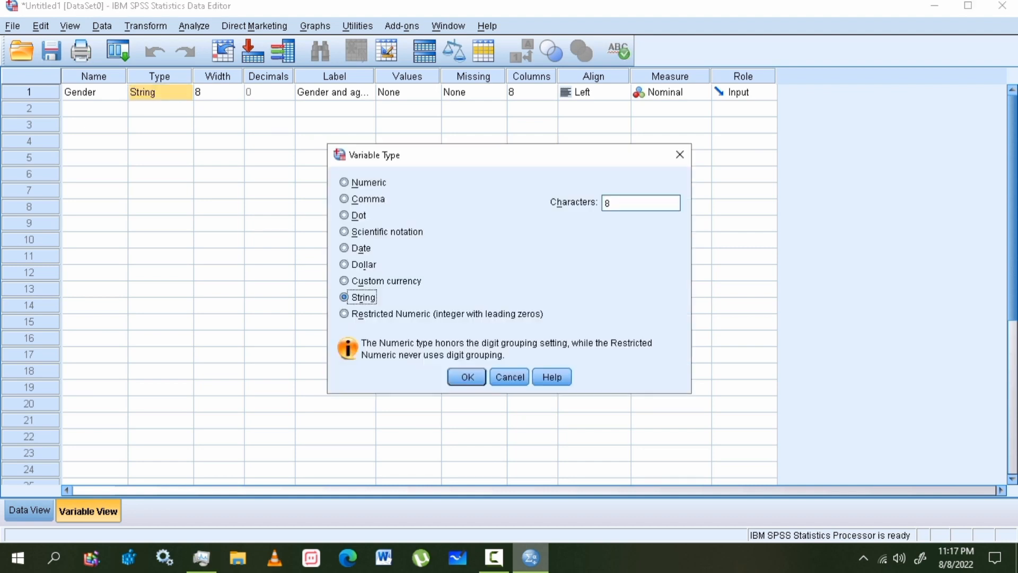
left_click(345, 183)
left_click(466, 377)
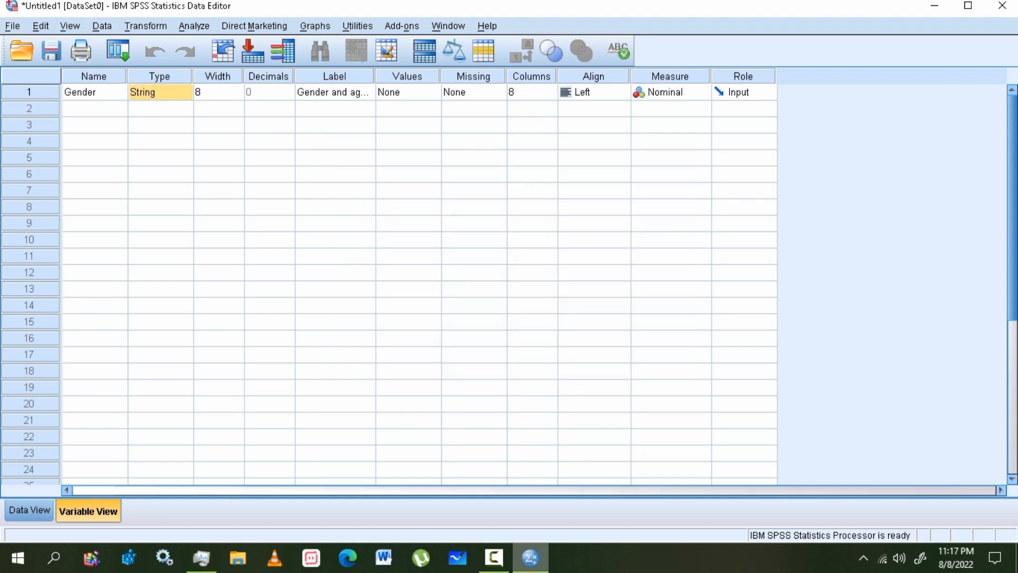
left_click(407, 77)
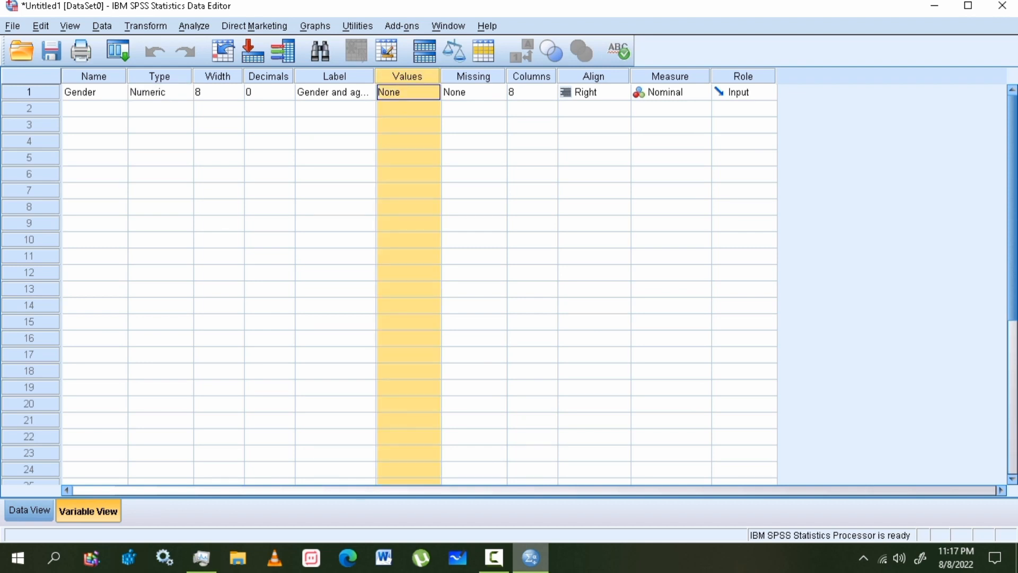
- Add Gender value labels 1 = Male and 2 = Female
left_click(407, 93)
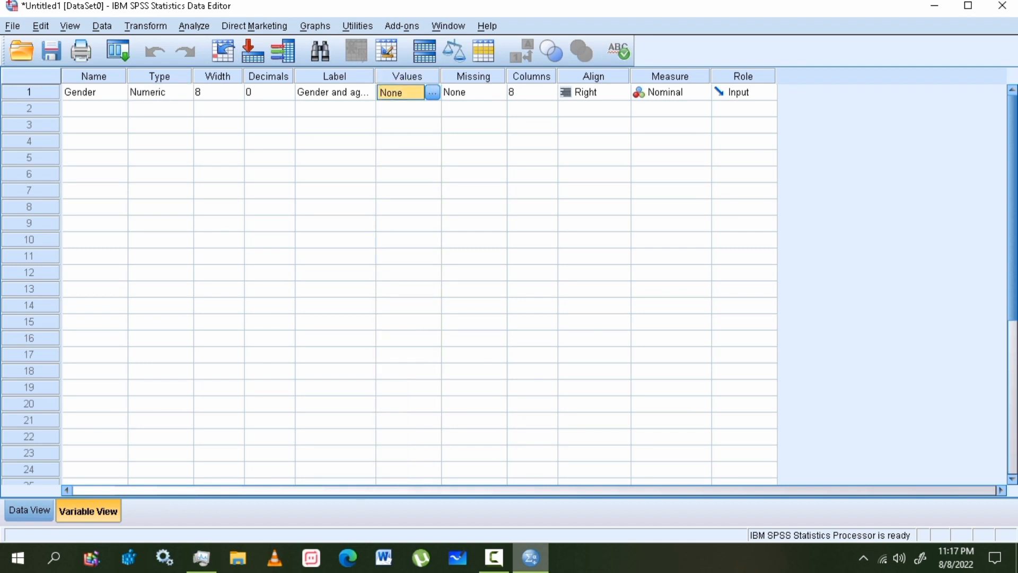
left_click(433, 92)
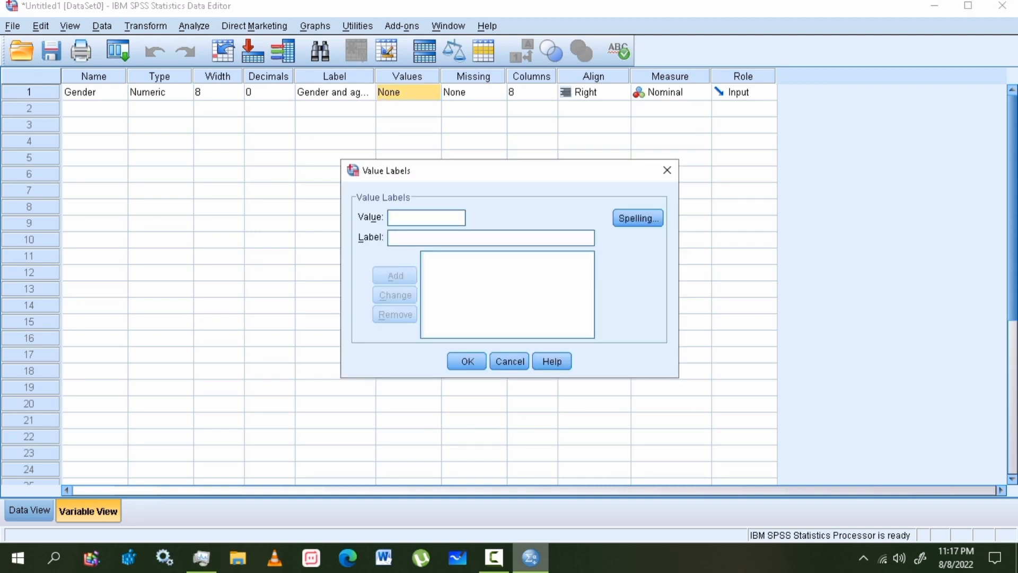
type("1")
key("Tab")
type("Male")
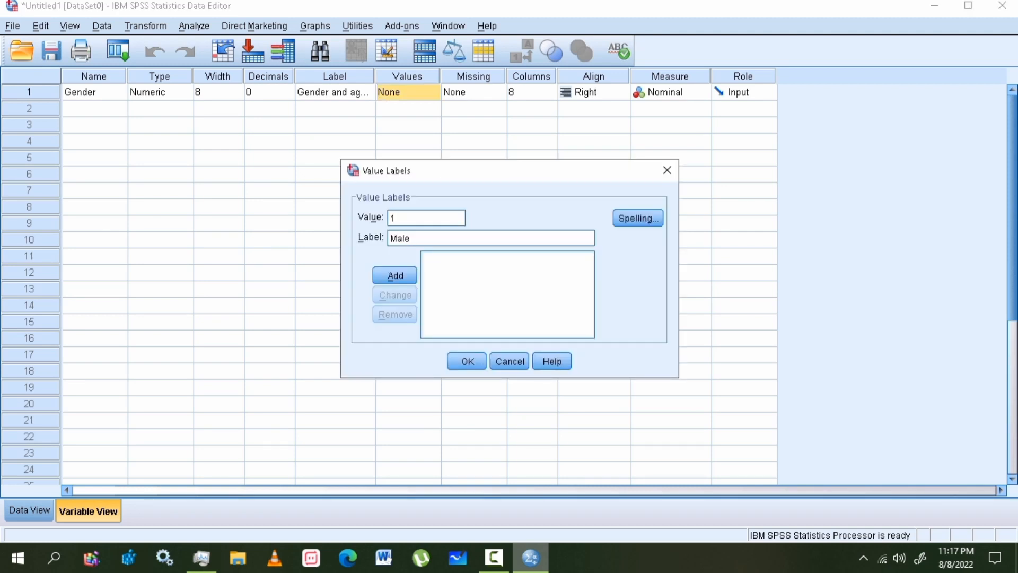
key("Return")
type("2")
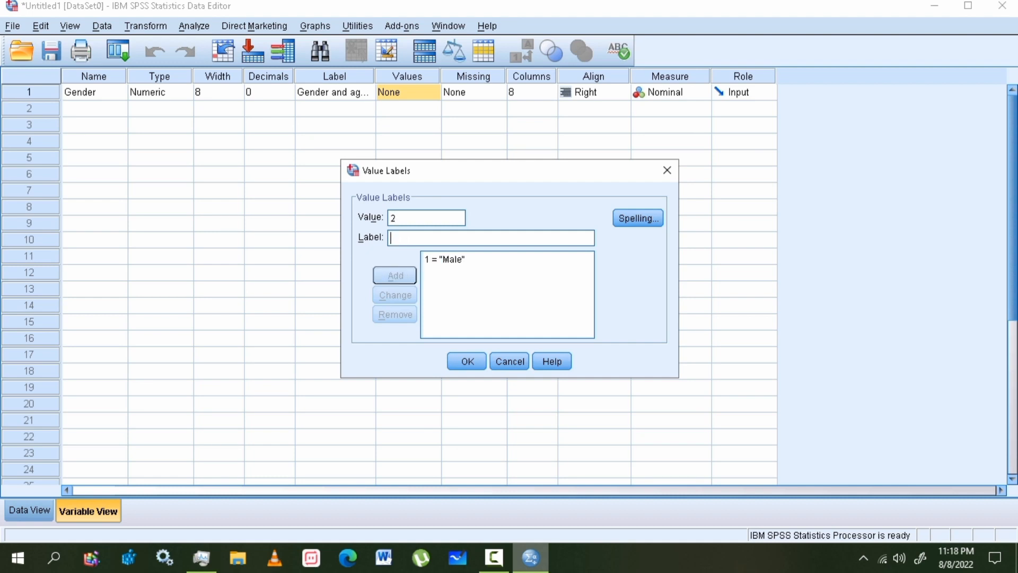
type(" = \"Female")
key("Return")
- Add the 3 = Others label and confirm the value labels
type("3")
key("Tab")
key("Tab")
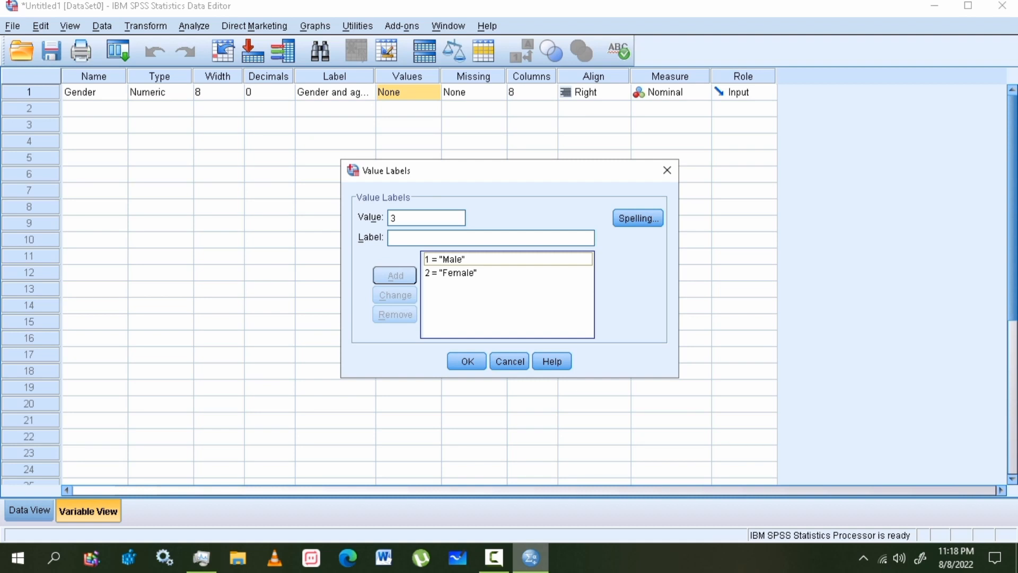
key("shift+Tab")
type("Others")
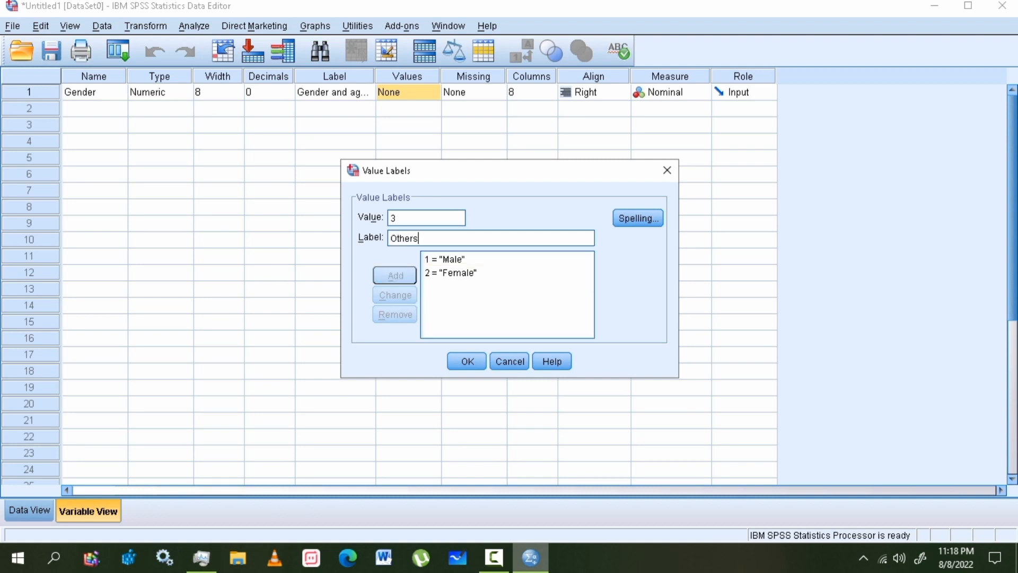
key("Return")
left_click(467, 361)
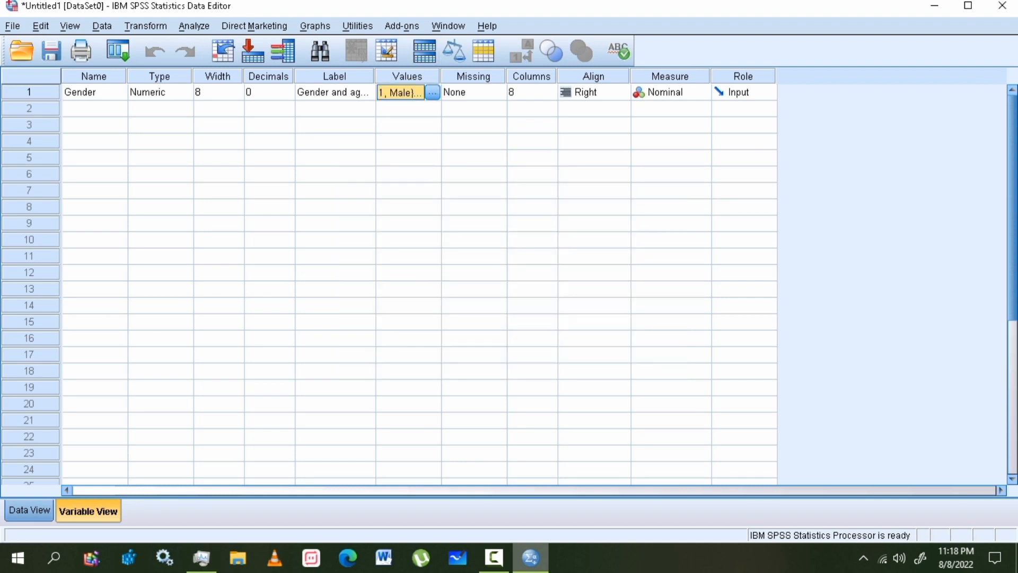
left_click(29, 510)
- Enter Gender codes 1, 2 and 3 as the first three cases
left_click(92, 112)
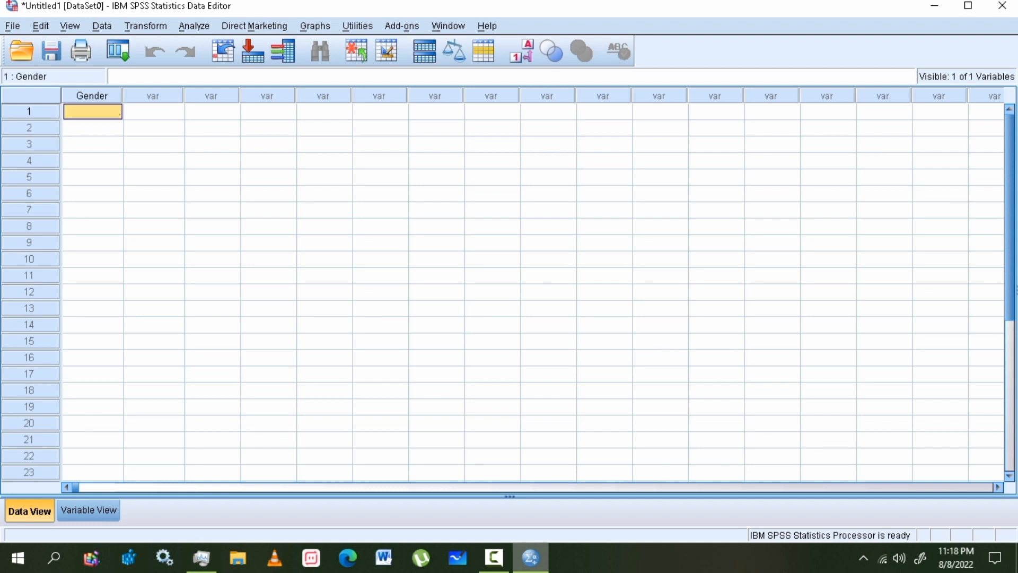
type("1")
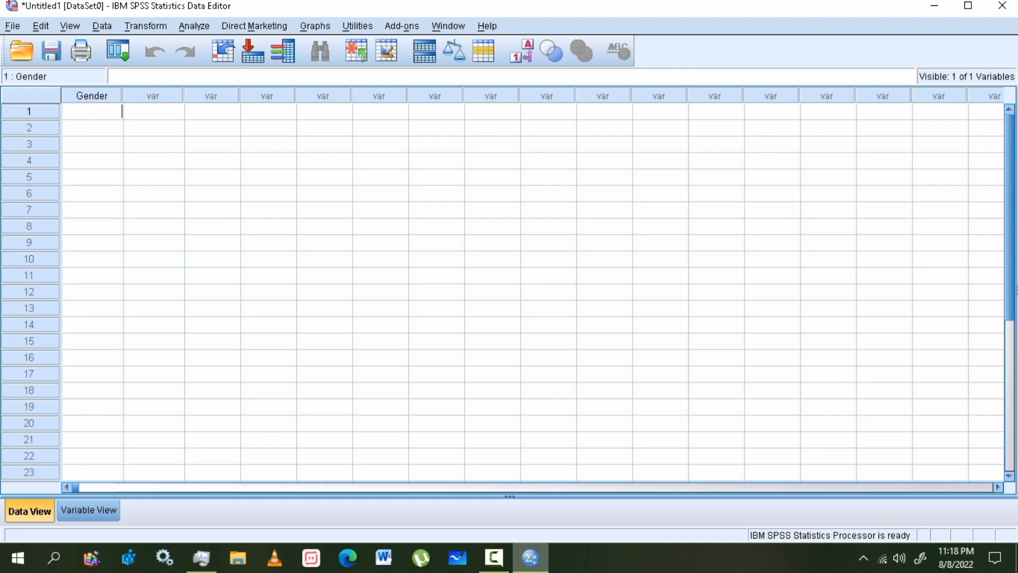
key("Return")
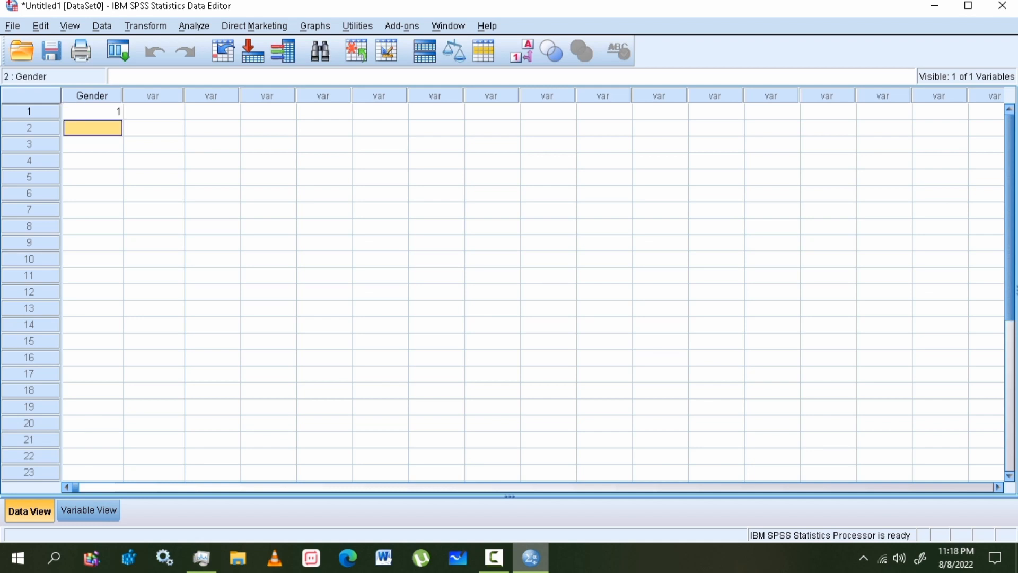
type("2")
key("Return")
type("3")
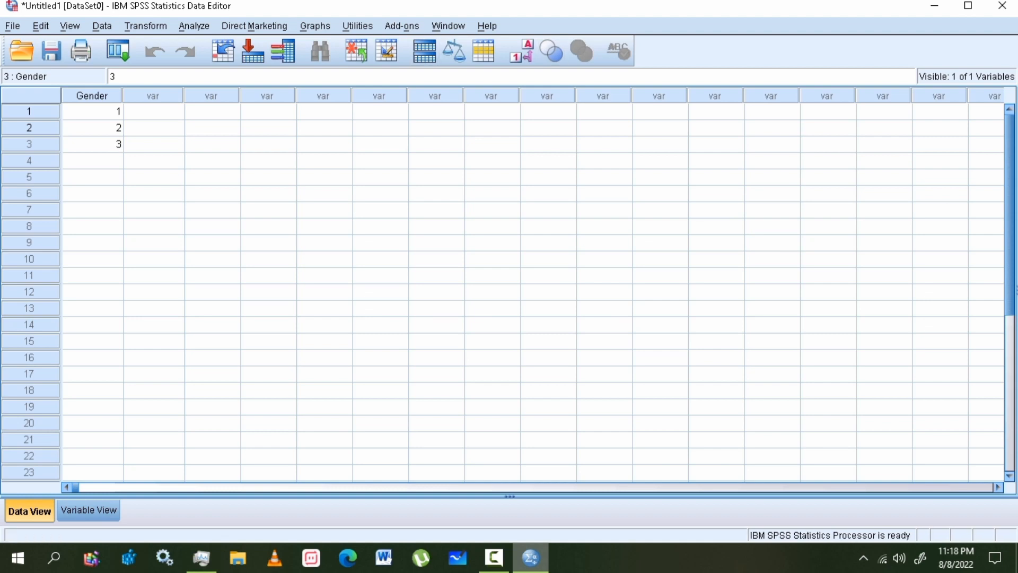
- Show the cases as Male, Female, Others, then switch back to raw codes
left_click(521, 51)
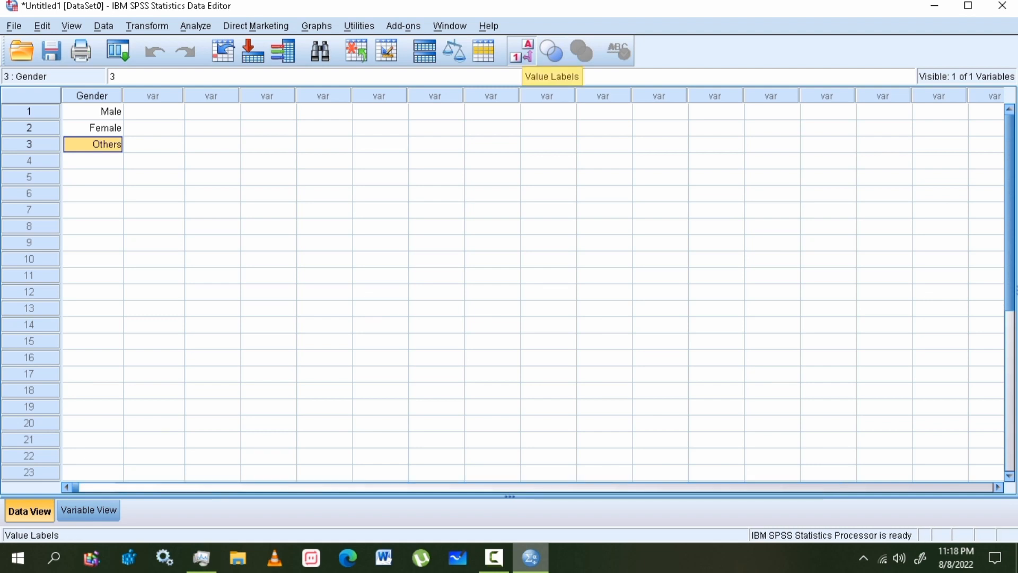
left_click(92, 111)
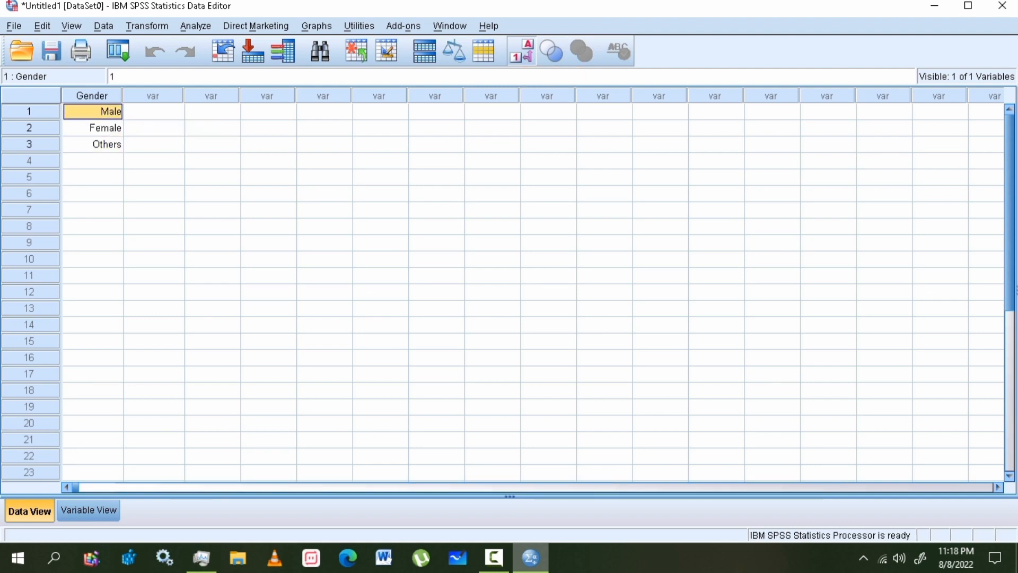
left_click(92, 128)
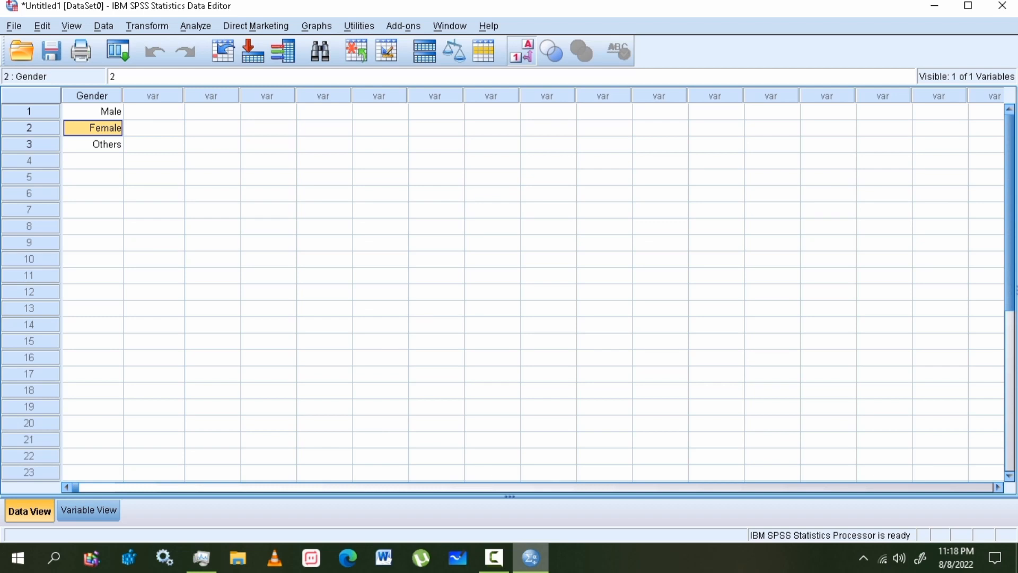
left_click(92, 144)
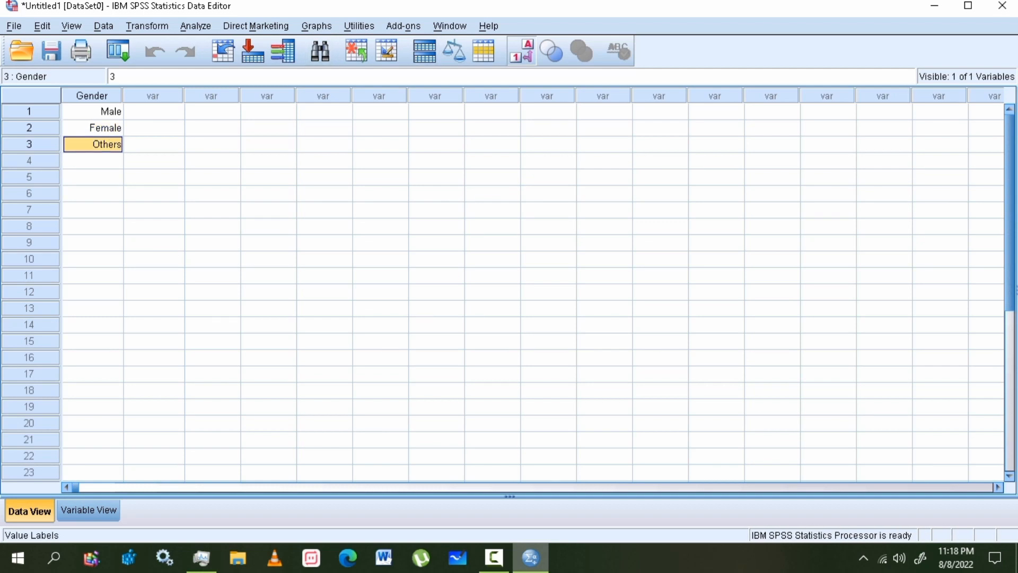
left_click(522, 51)
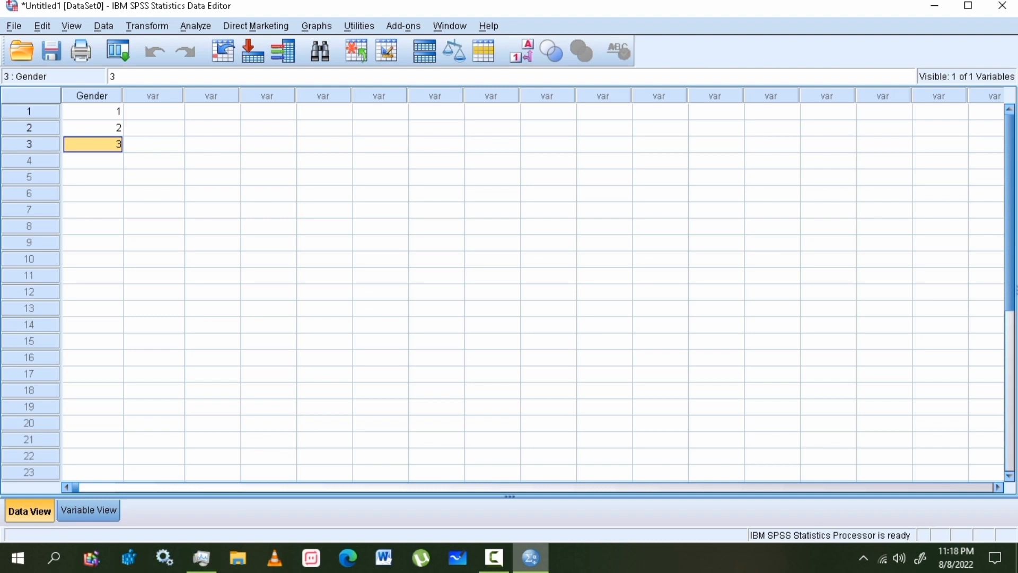
left_click(88, 510)
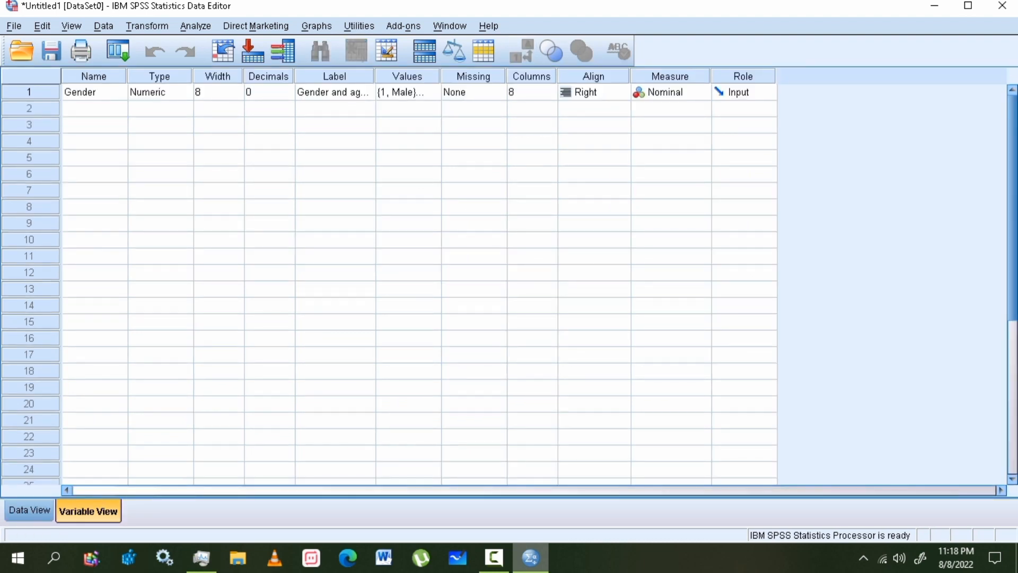
left_click(93, 76)
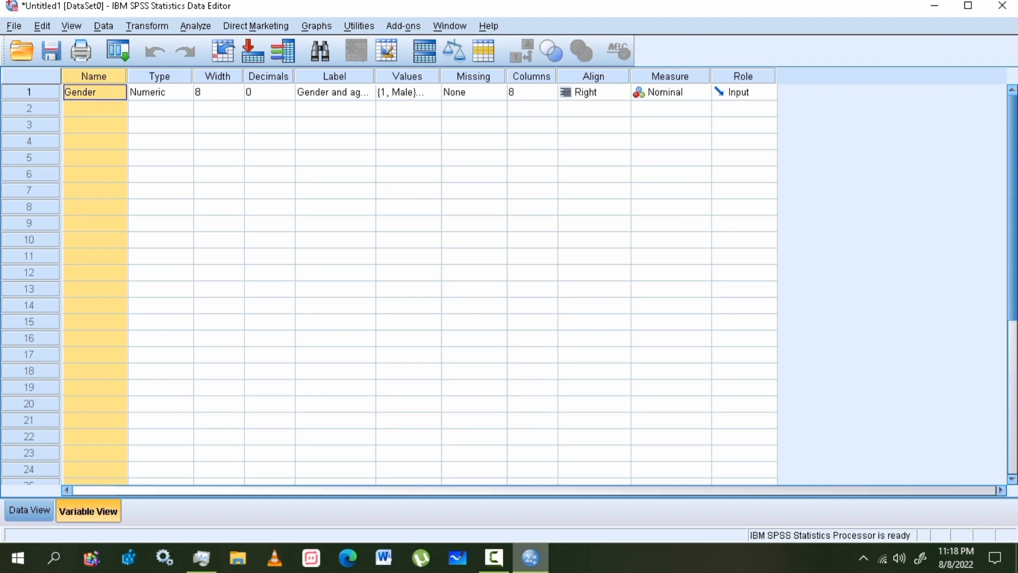
left_click(159, 76)
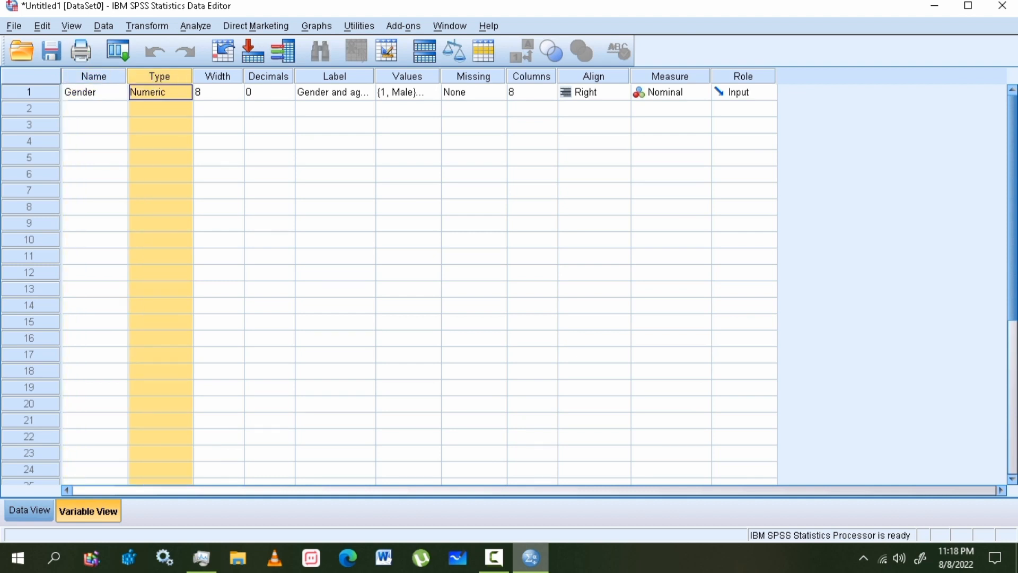
left_click(334, 76)
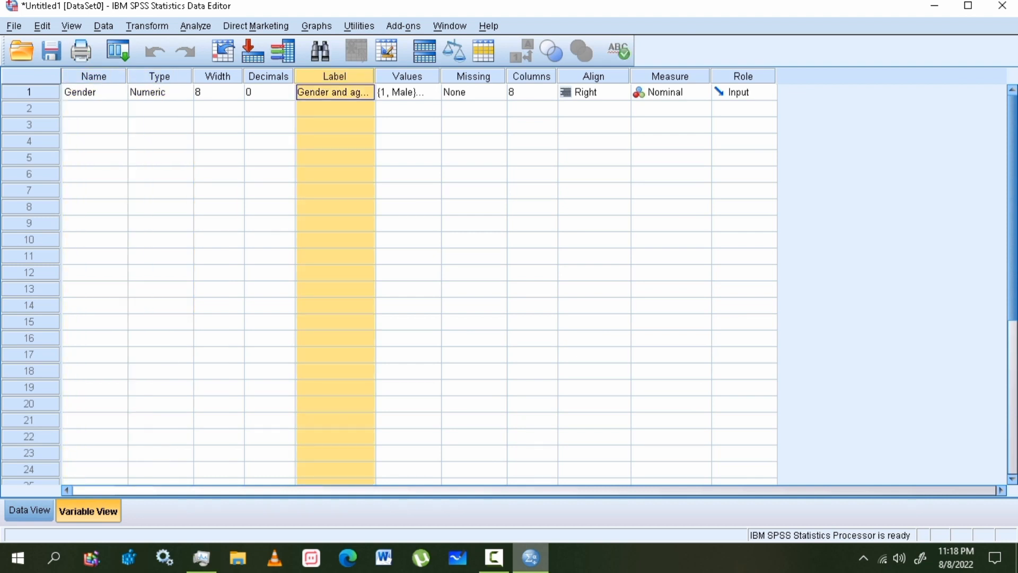
left_click(407, 76)
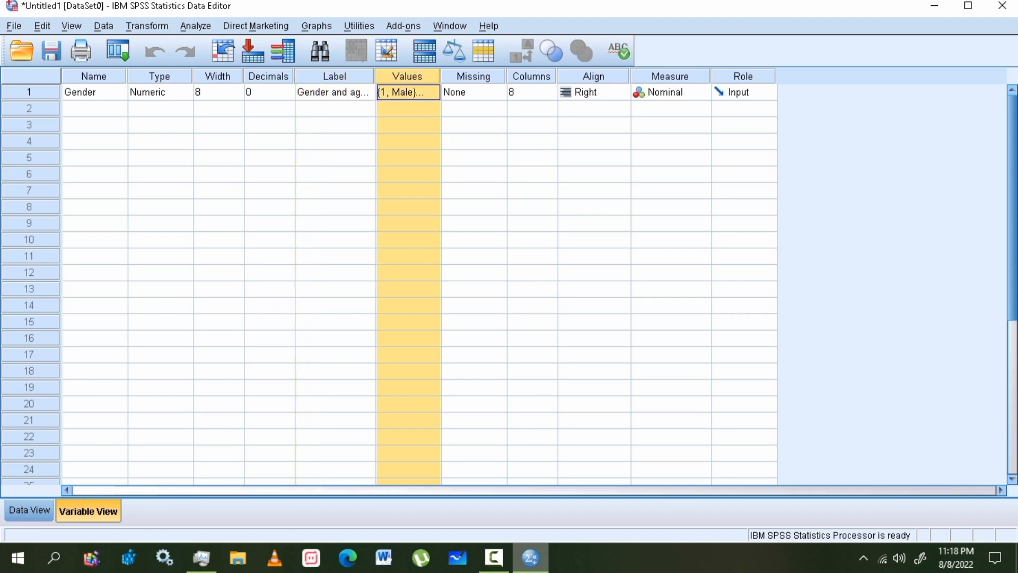
left_click(218, 76)
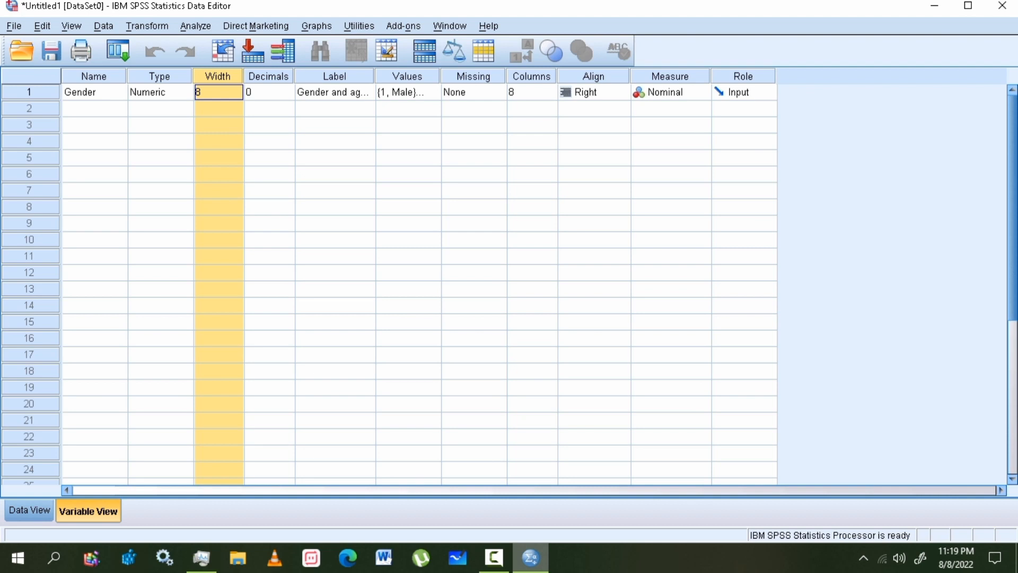
- Create a second variable named Name in row 2 of Variable View
left_click(95, 108)
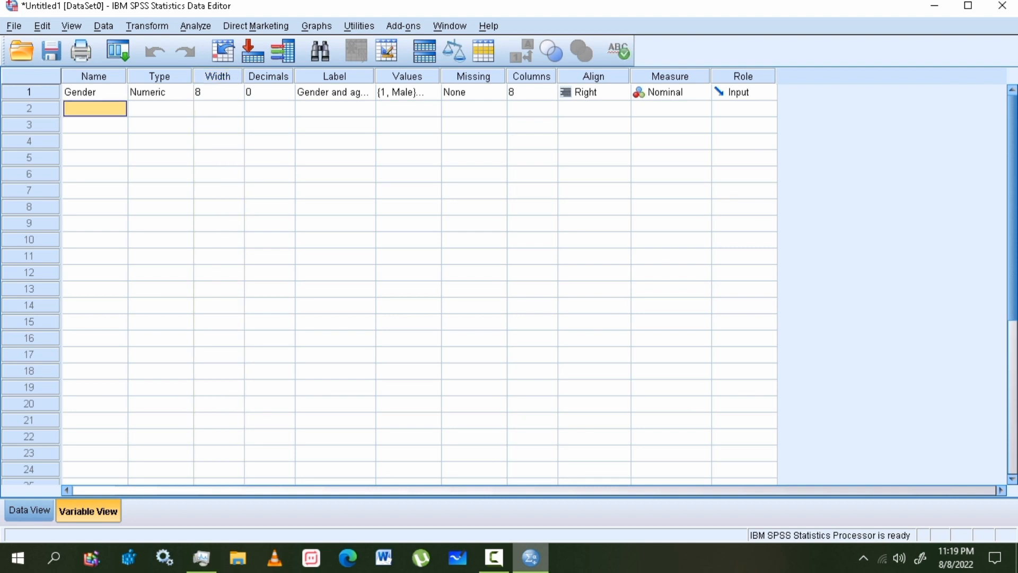
key("Caps_Lock")
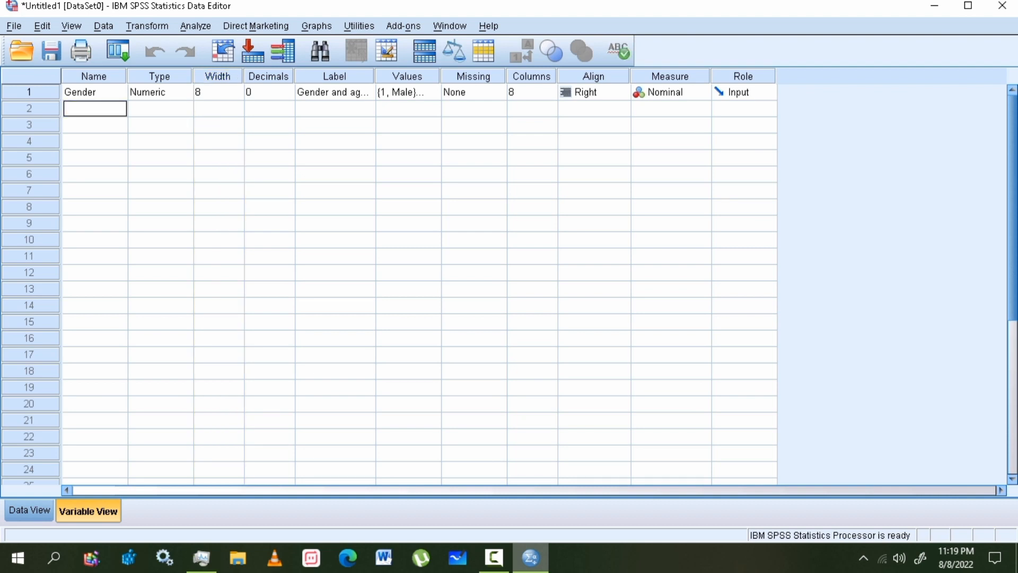
type("Name")
key("Return")
- Set the Name variable's type to String
left_click(165, 108)
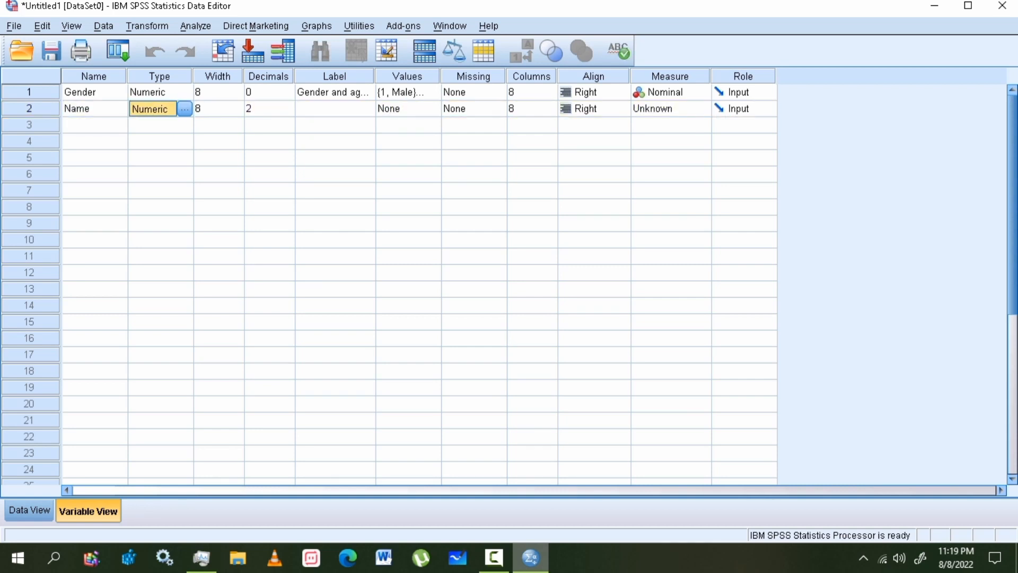
left_click(186, 109)
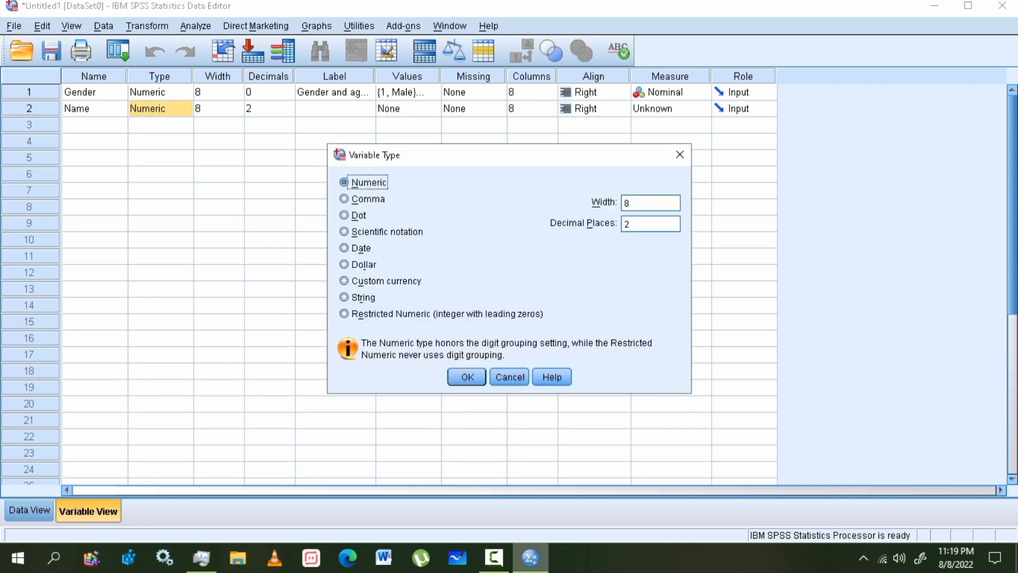
left_click(344, 297)
left_click(467, 377)
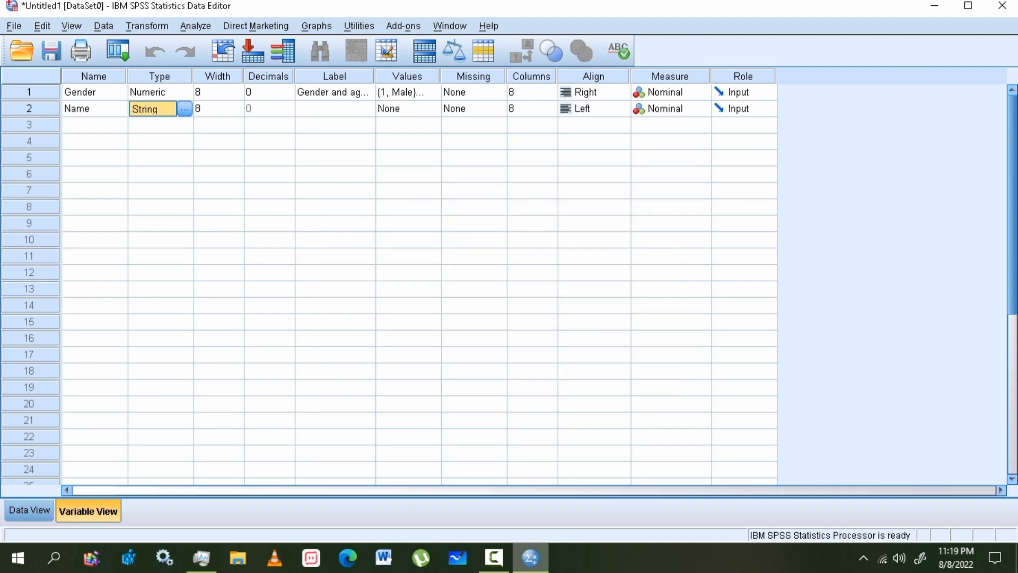
left_click(214, 109)
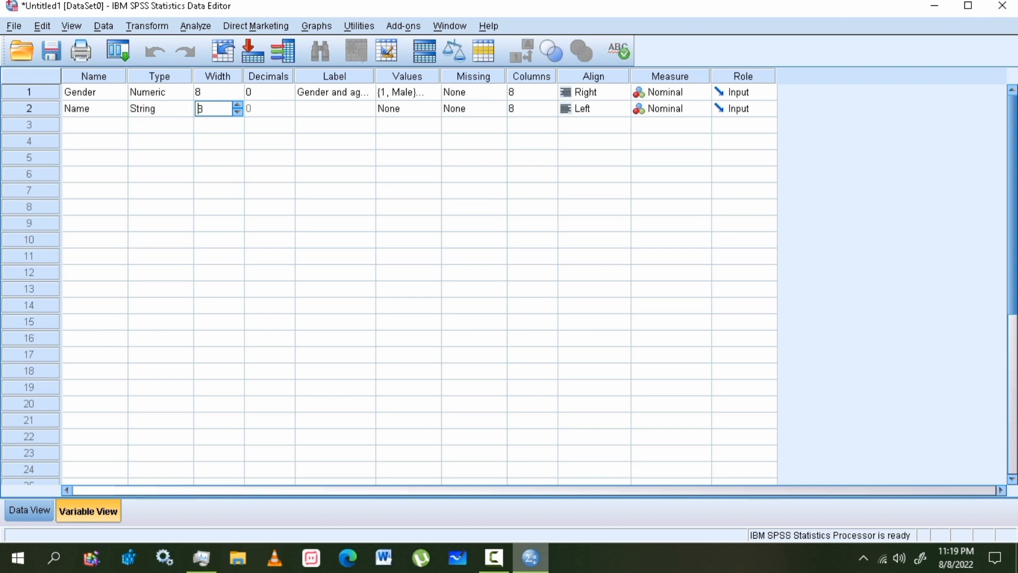
left_click(29, 510)
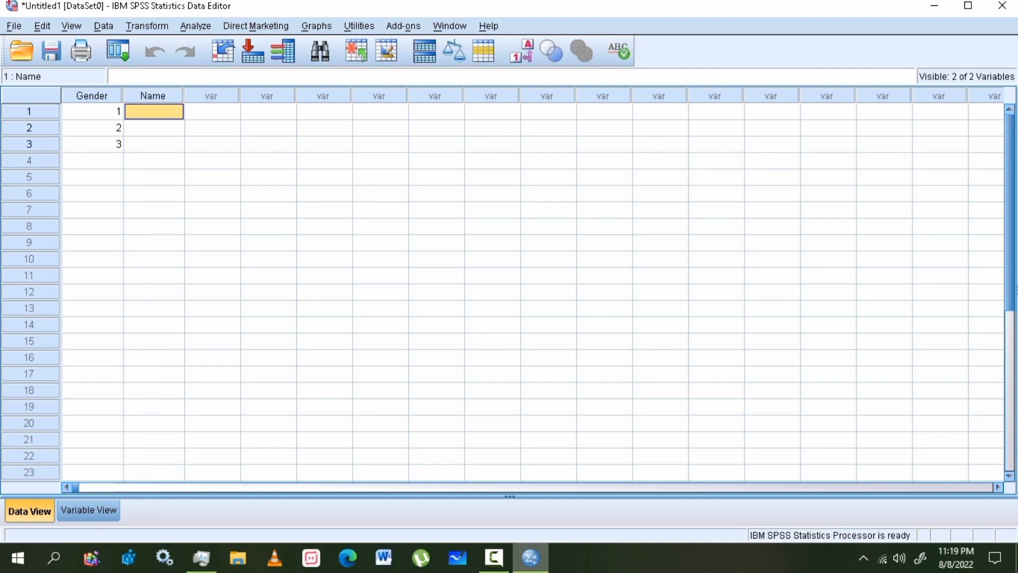
- Start typing the first case's name and set Name's width to 30
double_click(153, 112)
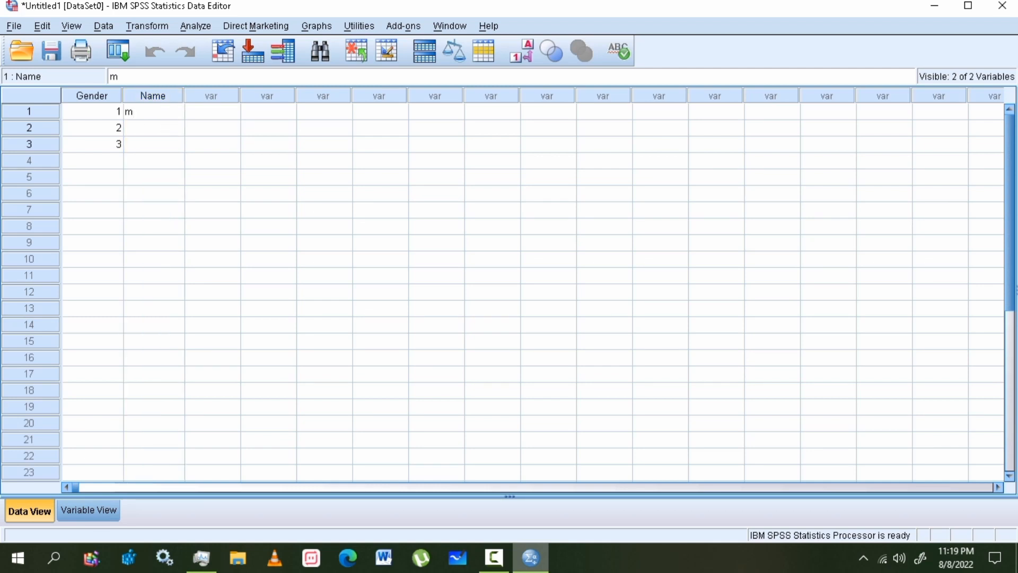
left_click(89, 510)
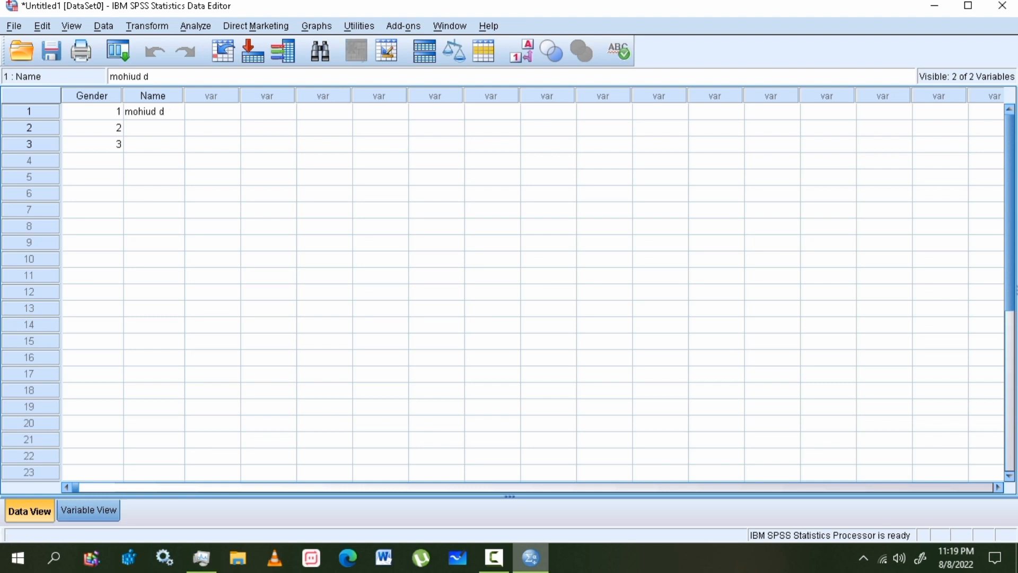
left_click(197, 108)
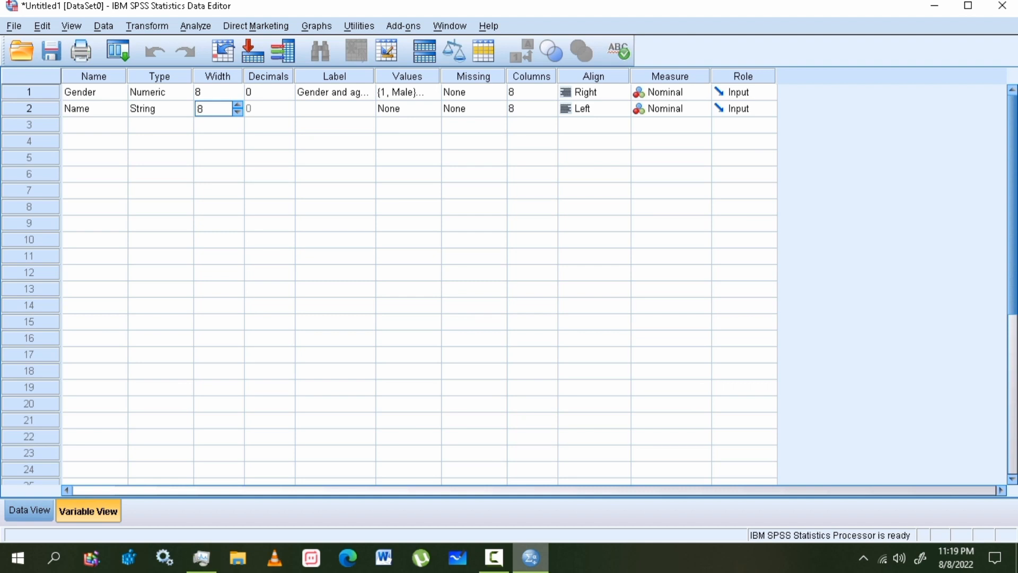
double_click(199, 109)
type("30")
left_click(29, 510)
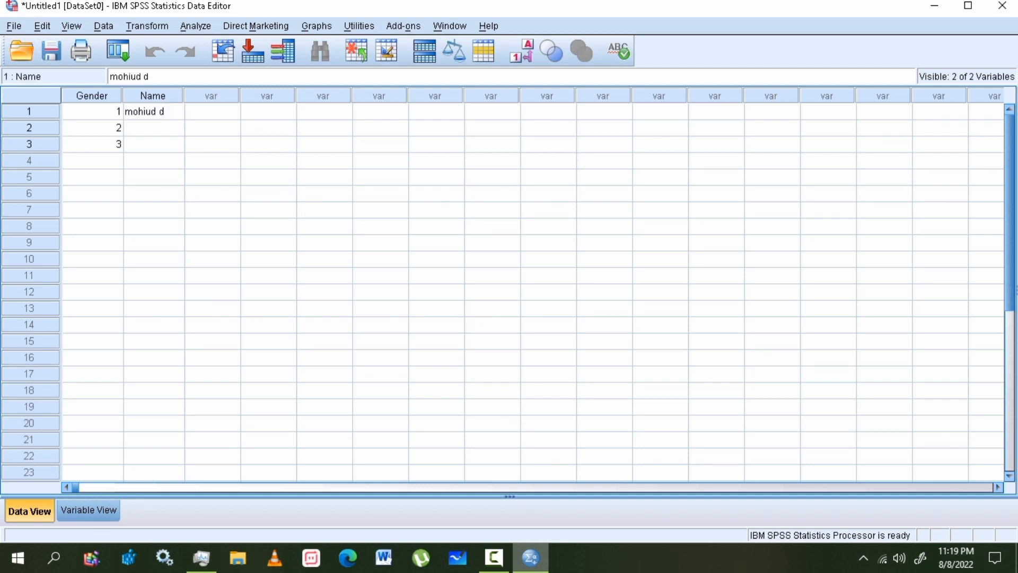
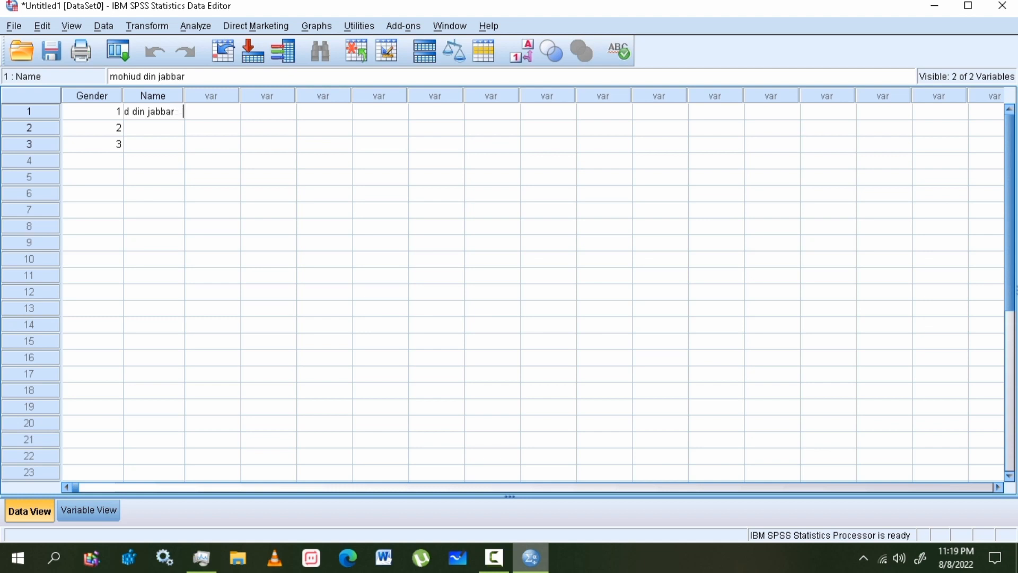
- Finish entering the person's full name in the first case
type("       jkkhc")
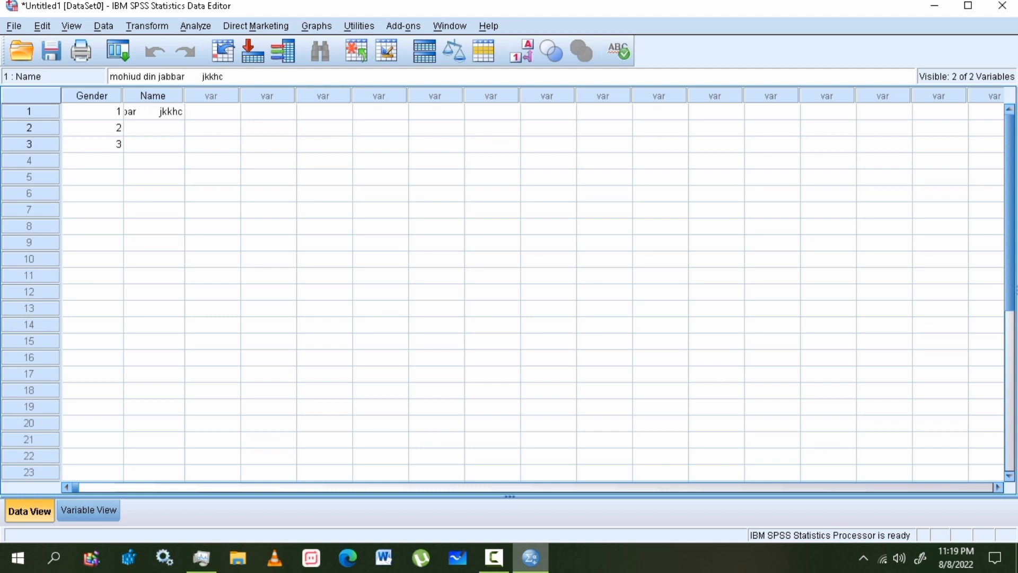
key("BackSpace")
key("BackSpace")
key("BackSpace")
key("BackSpace")
key("BackSpace")
key("BackSpace")
key("BackSpace")
key("BackSpace")
key("BackSpace")
key("BackSpace")
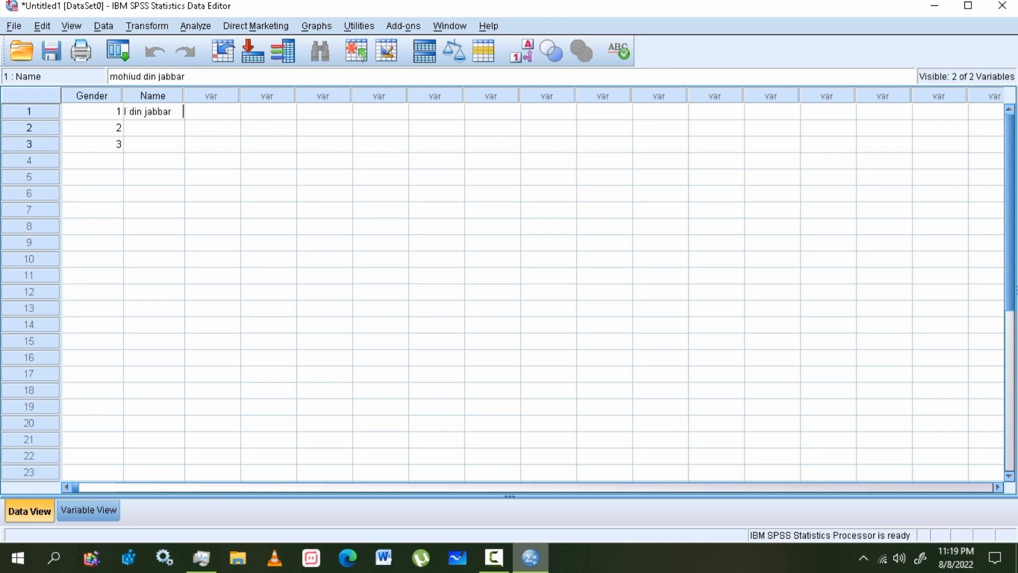
key("Return")
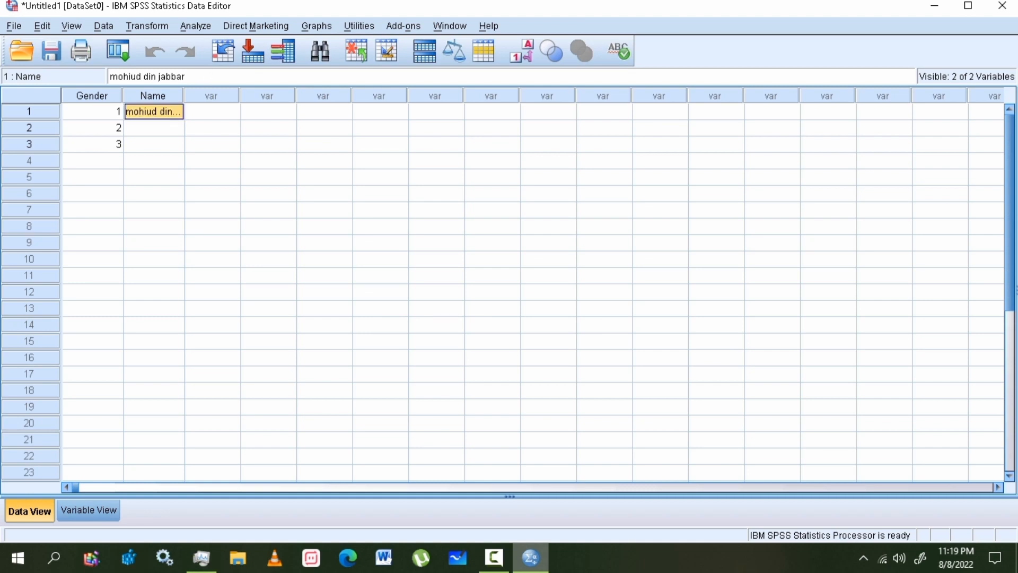
left_click(89, 510)
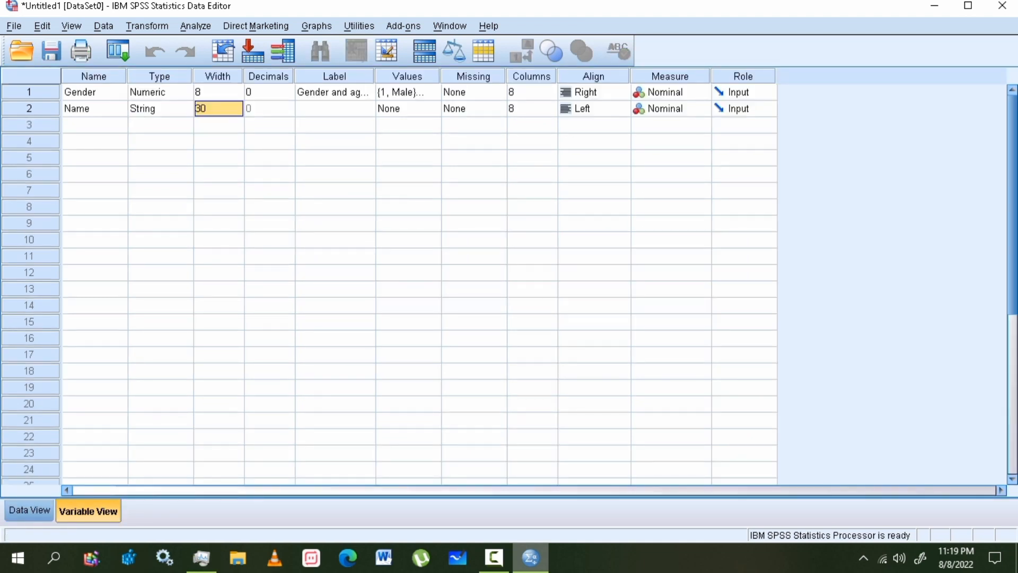
left_click(217, 77)
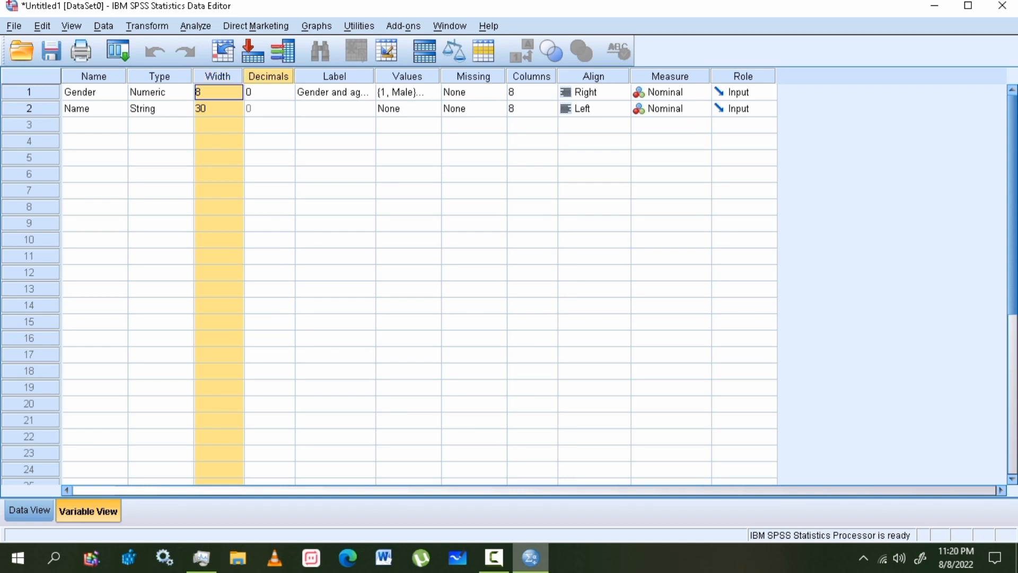
- Create a third variable named Height in row 3 and check its Decimals setting
left_click(269, 76)
left_click(95, 126)
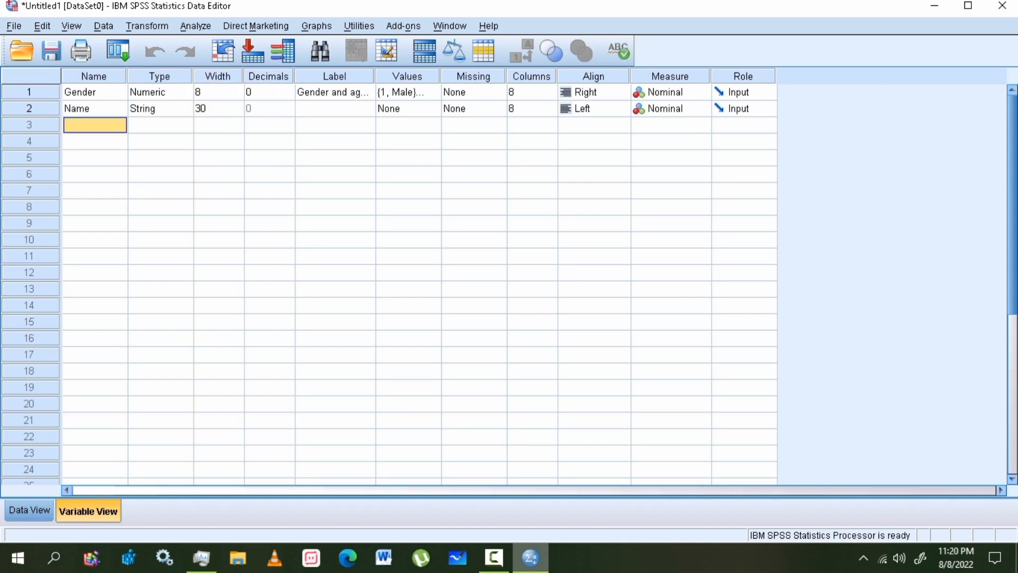
type("eh")
key("BackSpace")
key("BackSpace")
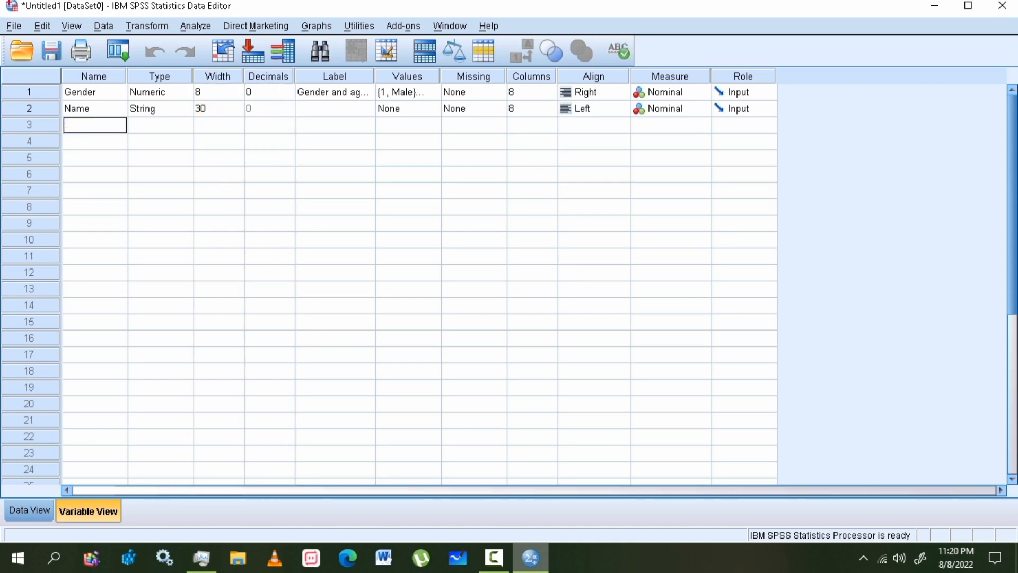
type("H")
type("O")
key("BackSpace")
type("eigt")
key("BackSpace")
type("ht")
key("Return")
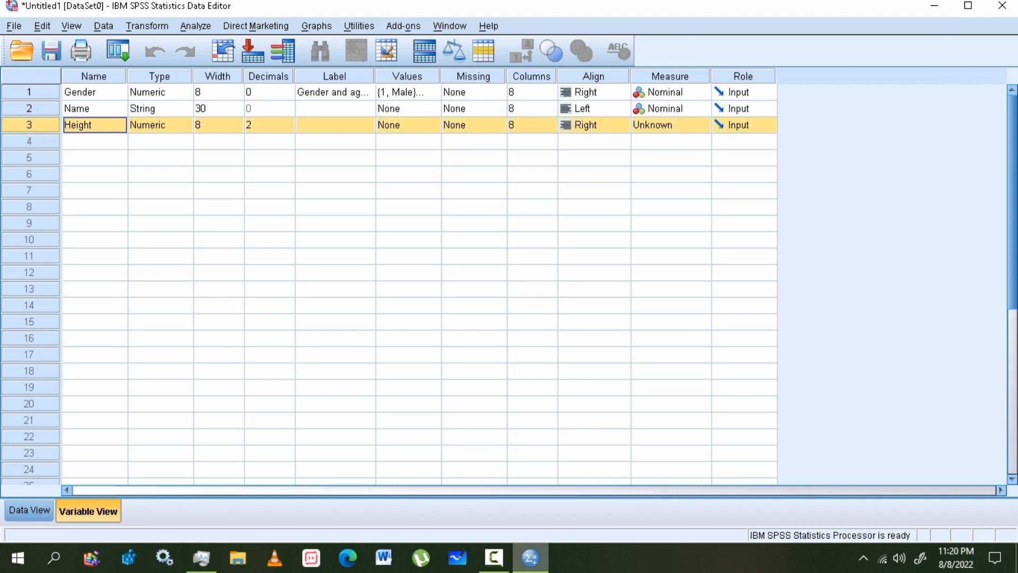
left_click(269, 125)
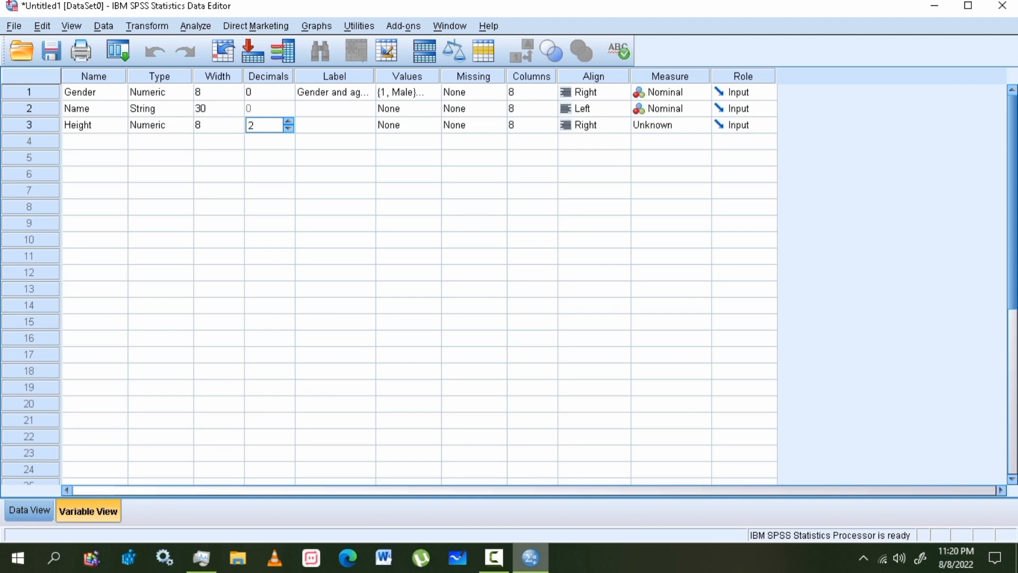
left_click(29, 510)
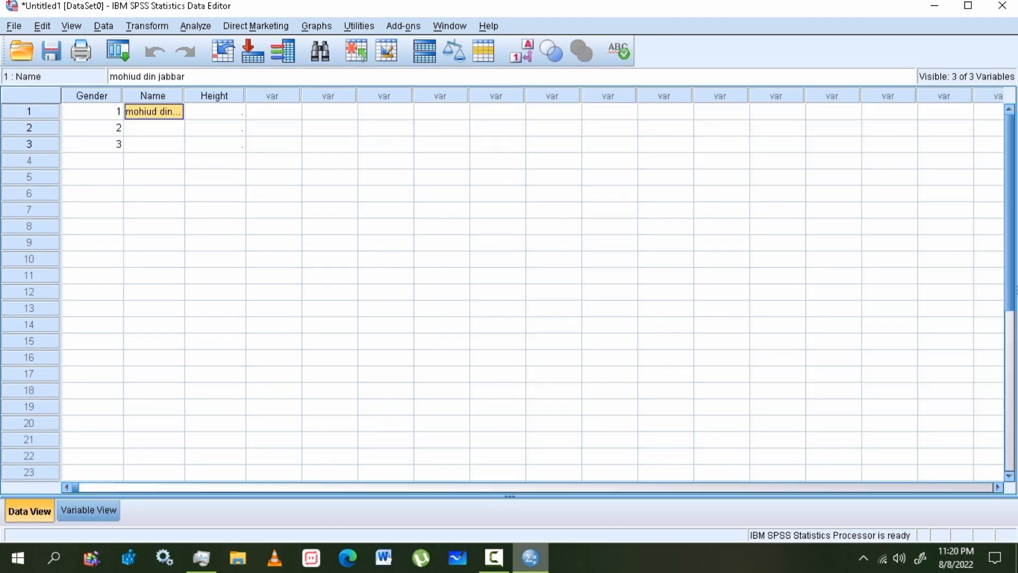
- Replace the first case's invalid Height entry 6'1'' with 6.1, shown as 6.10
left_click(215, 112)
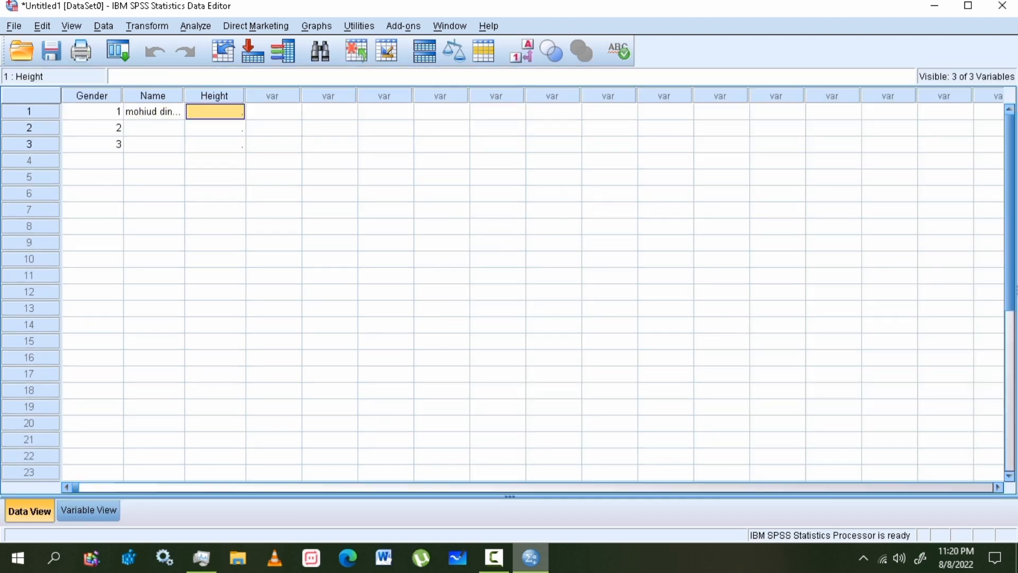
type("6'1'")
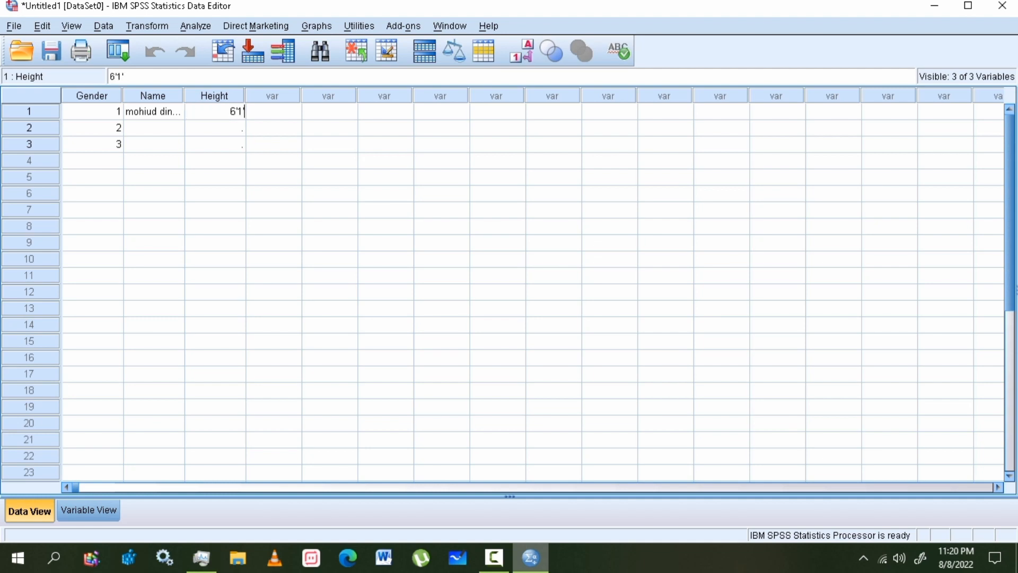
type("'")
key("BackSpace")
key("BackSpace")
key("BackSpace")
key("BackSpace")
type("61")
key("BackSpace")
type("'1")
key("Return")
key("Up")
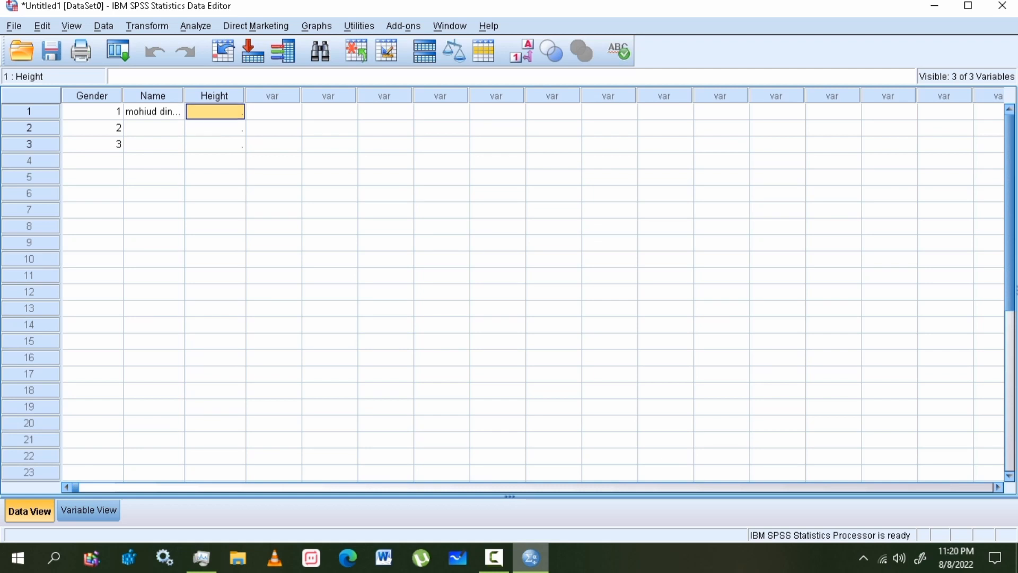
type("6.1")
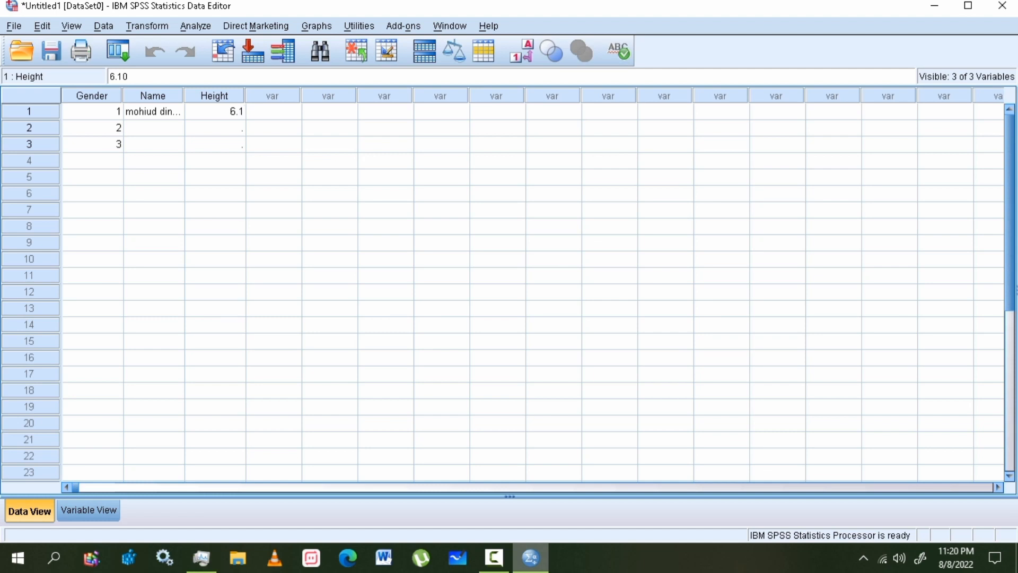
key("Return")
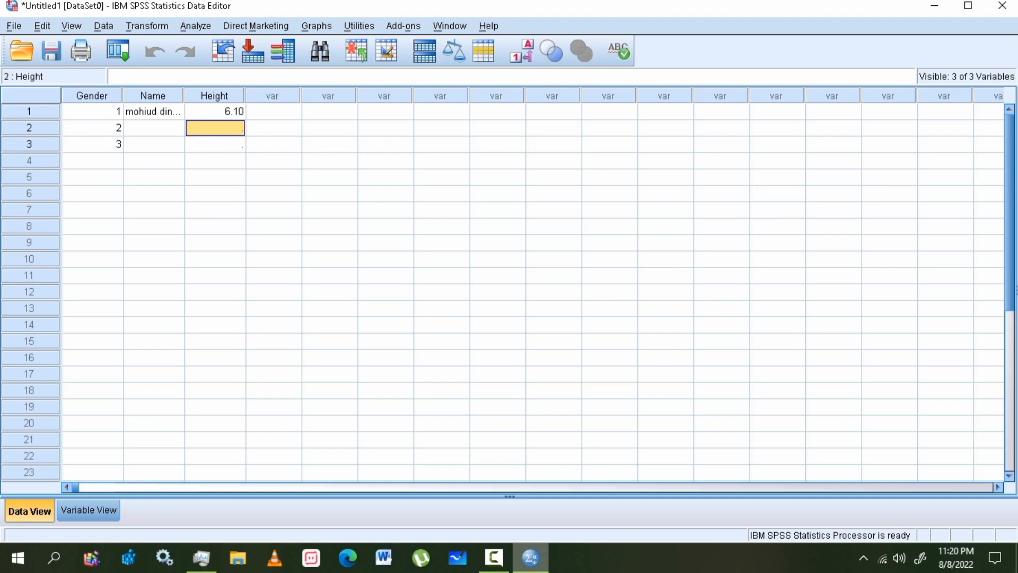
left_click(88, 510)
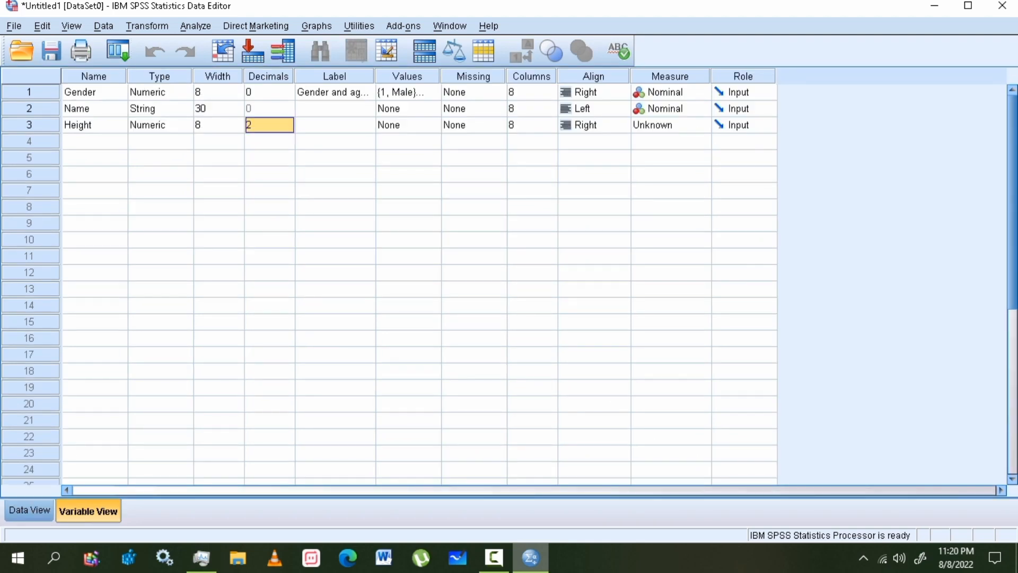
- Try 1 decimal place for Height, check row 1, then set Height back to 2 decimals
left_click(269, 125)
double_click(251, 126)
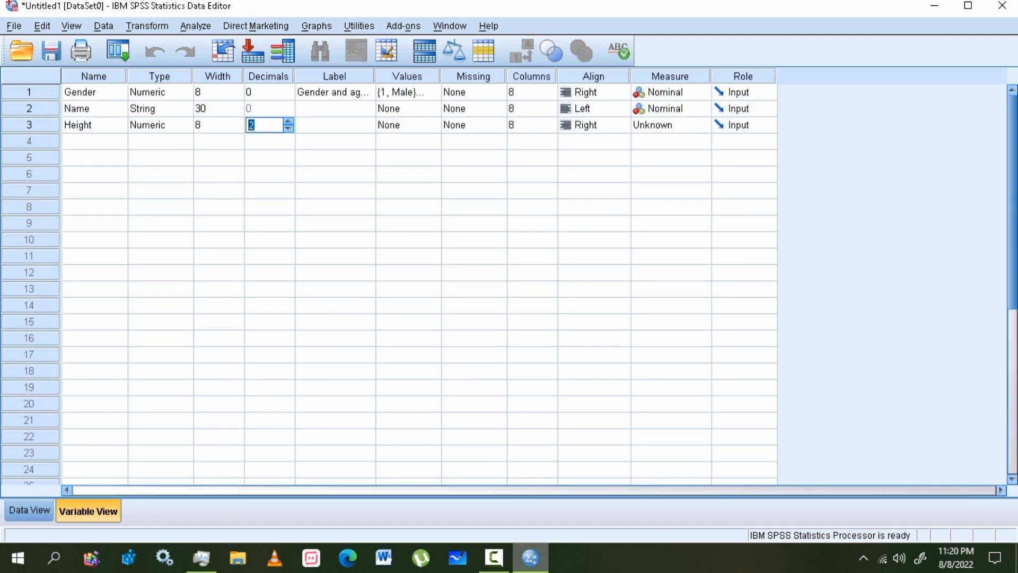
type("1")
double_click(252, 125)
left_click(30, 510)
left_click(214, 112)
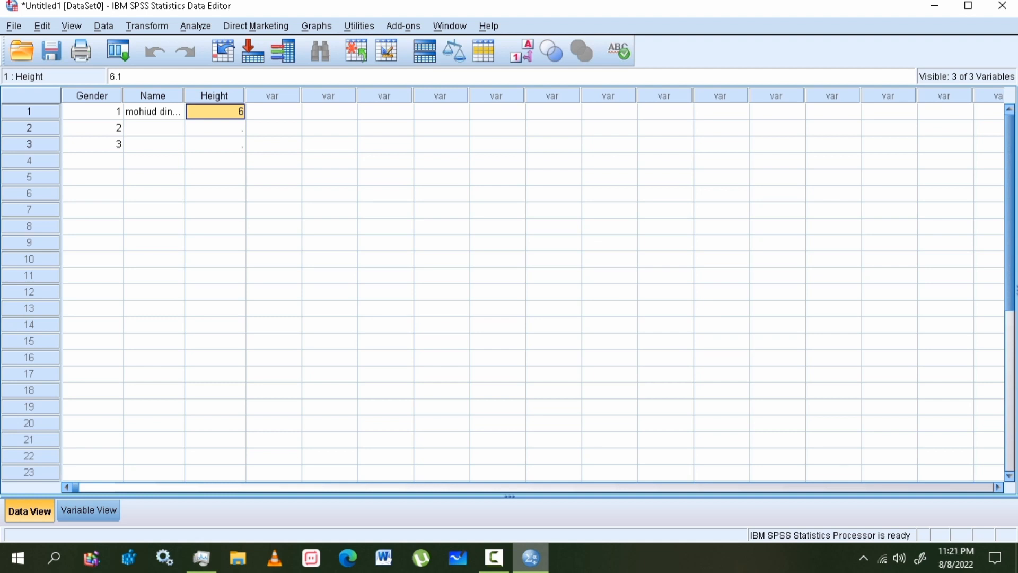
key("ctrl+t")
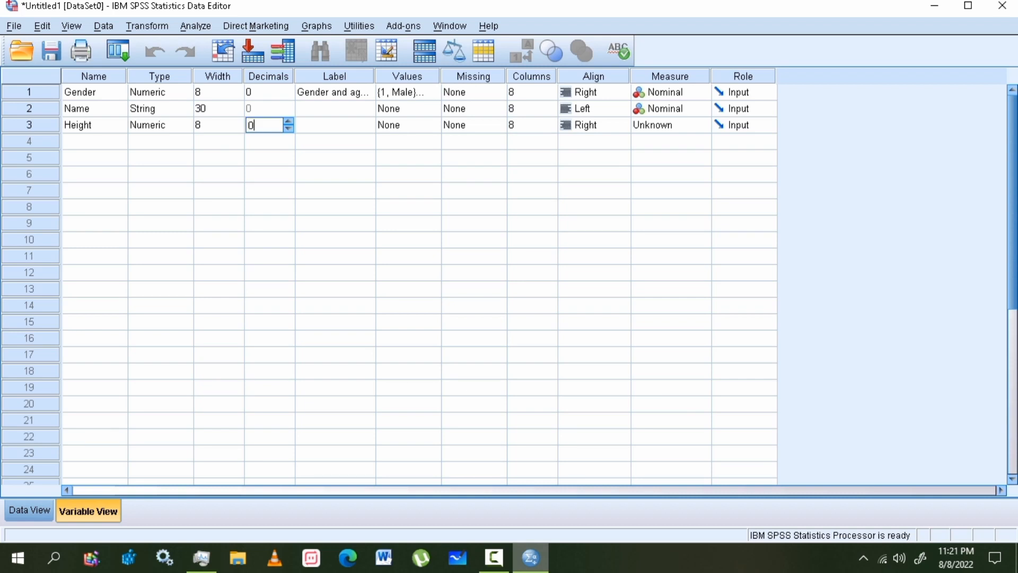
type("2")
left_click(237, 105)
- Raise the Name variable's width to 31
left_click(269, 108)
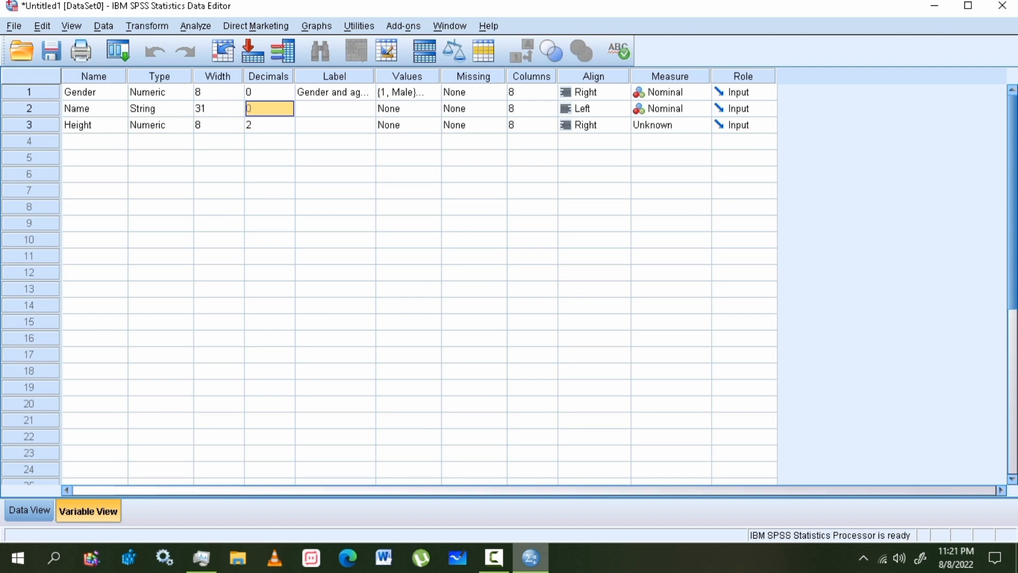
left_click(94, 92)
left_click(94, 109)
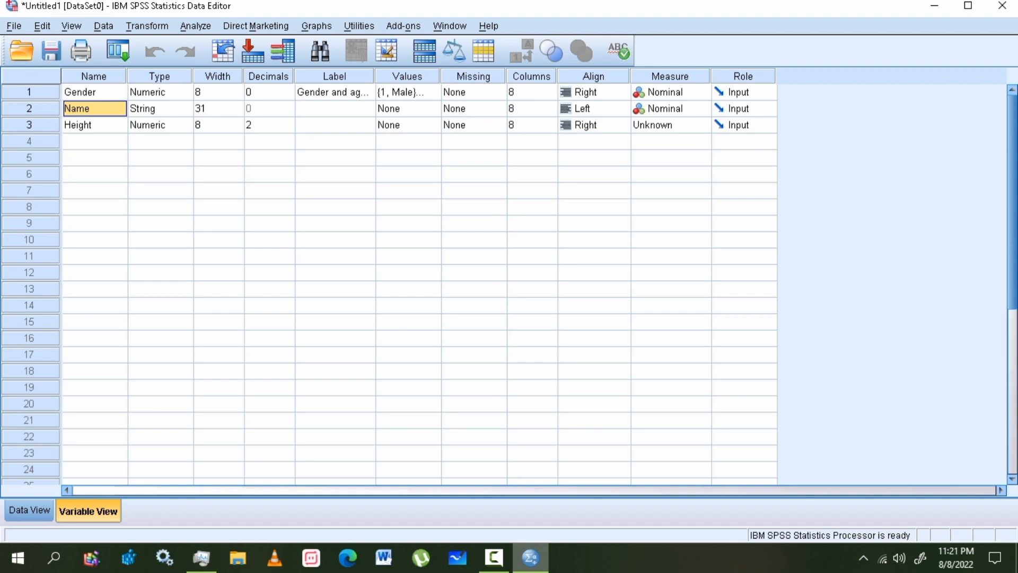
- Label the Name variable 'name of the patient'
left_click(335, 92)
left_click(335, 109)
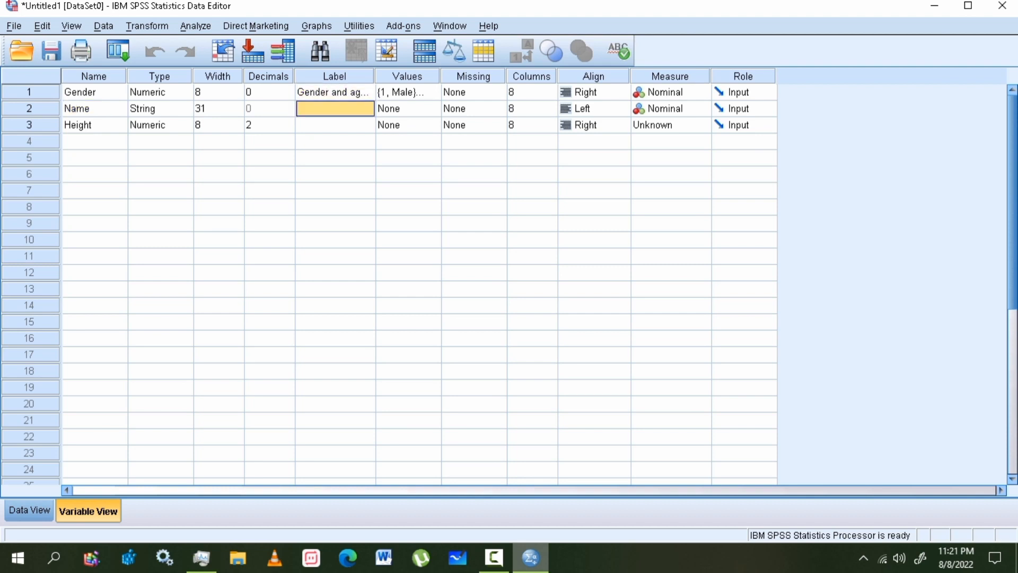
type("name of")
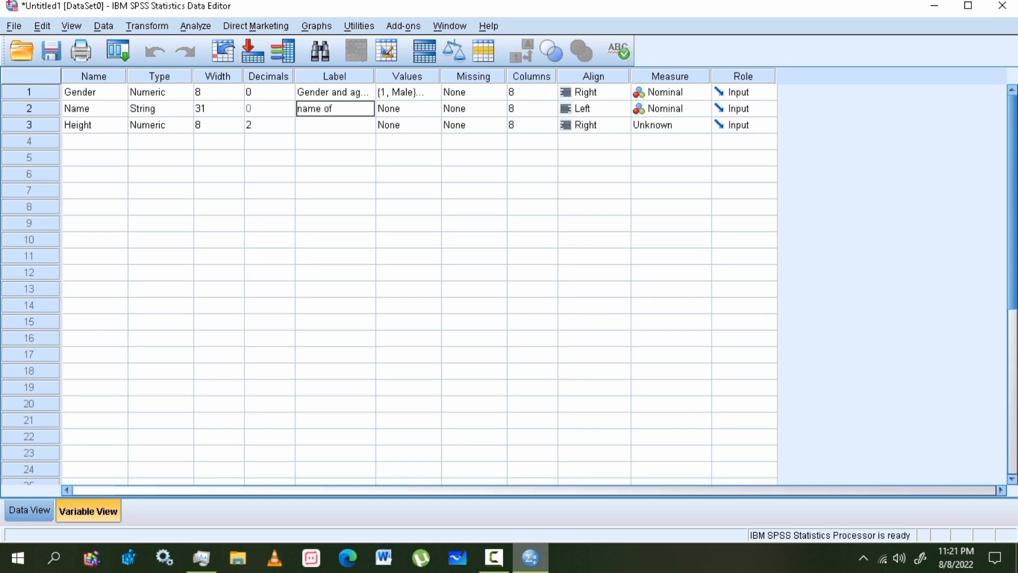
type(" the patient")
key("Tab")
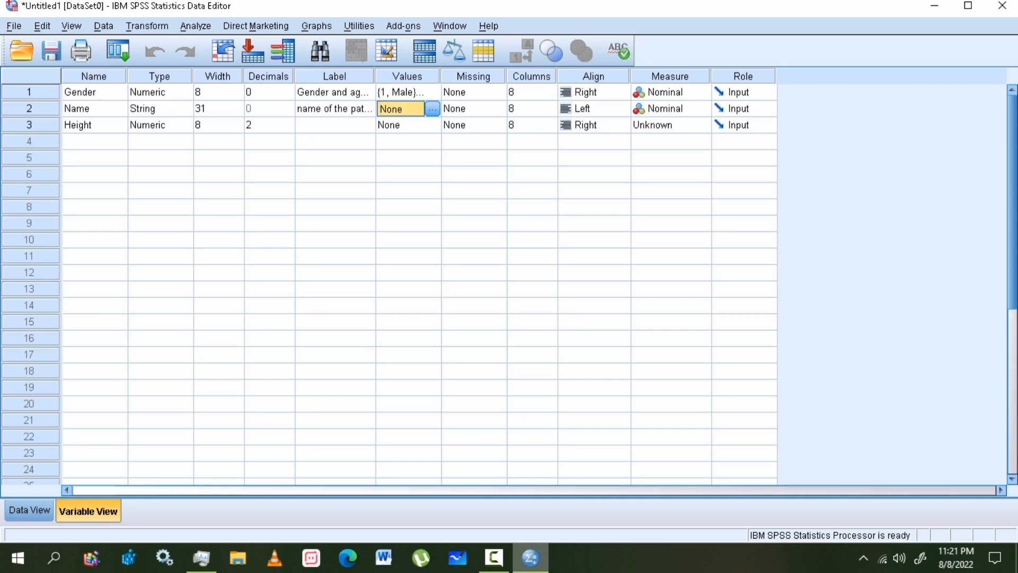
- Give Height the placeholder label 'hdkjhd' and review the Values and Missing columns
left_click(335, 126)
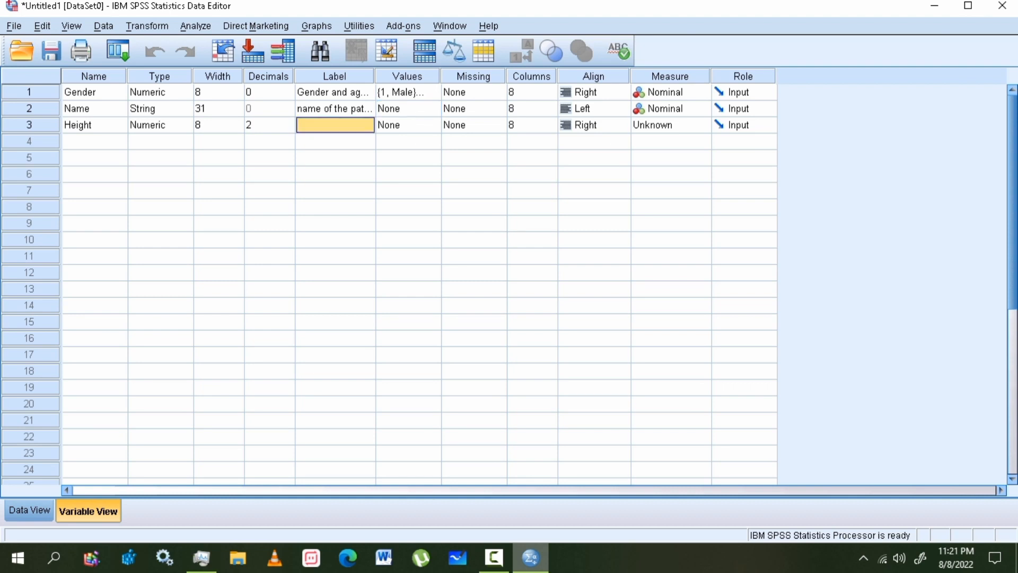
type("hdkjhd")
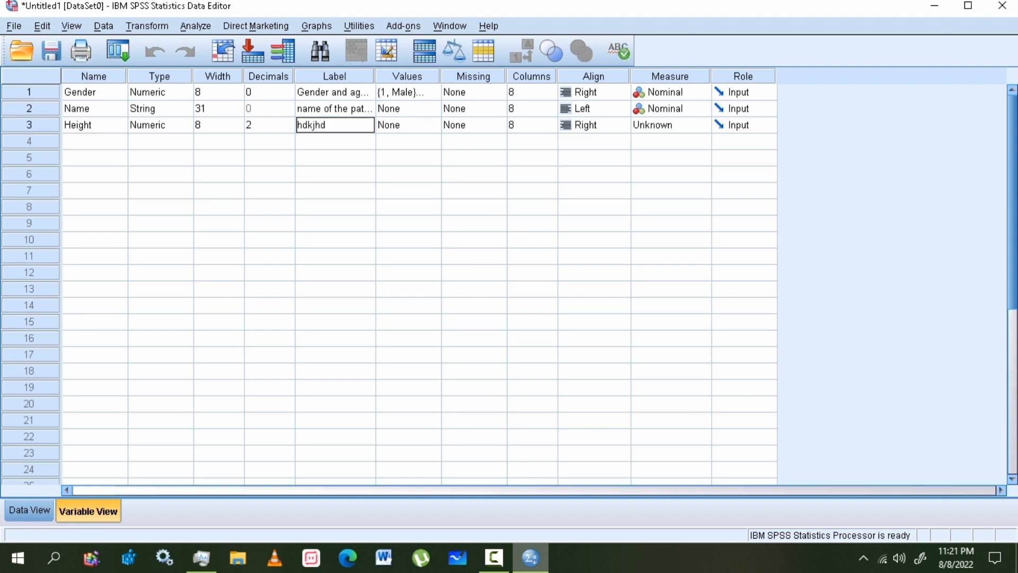
left_click(402, 125)
left_click(402, 109)
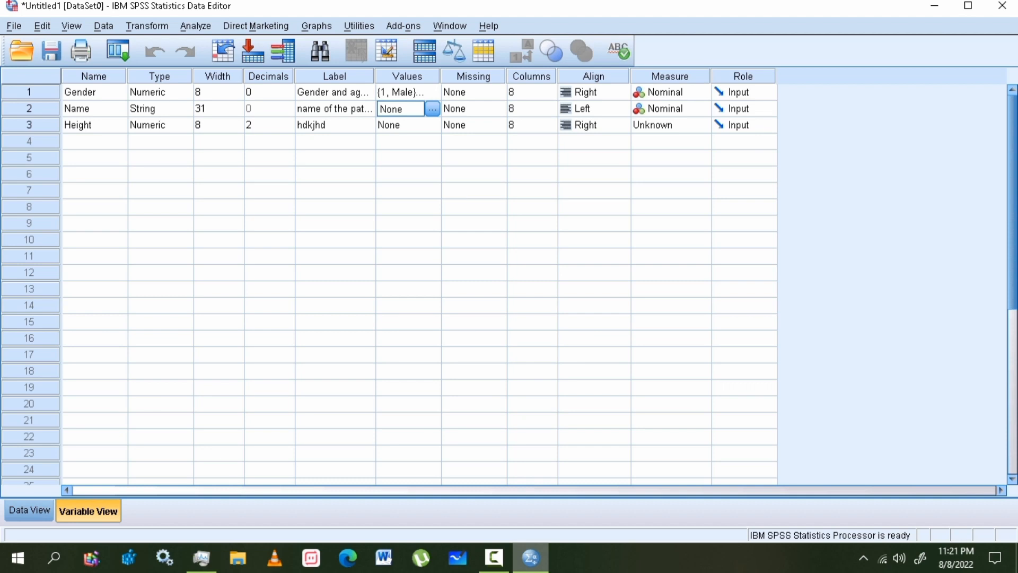
left_click(401, 125)
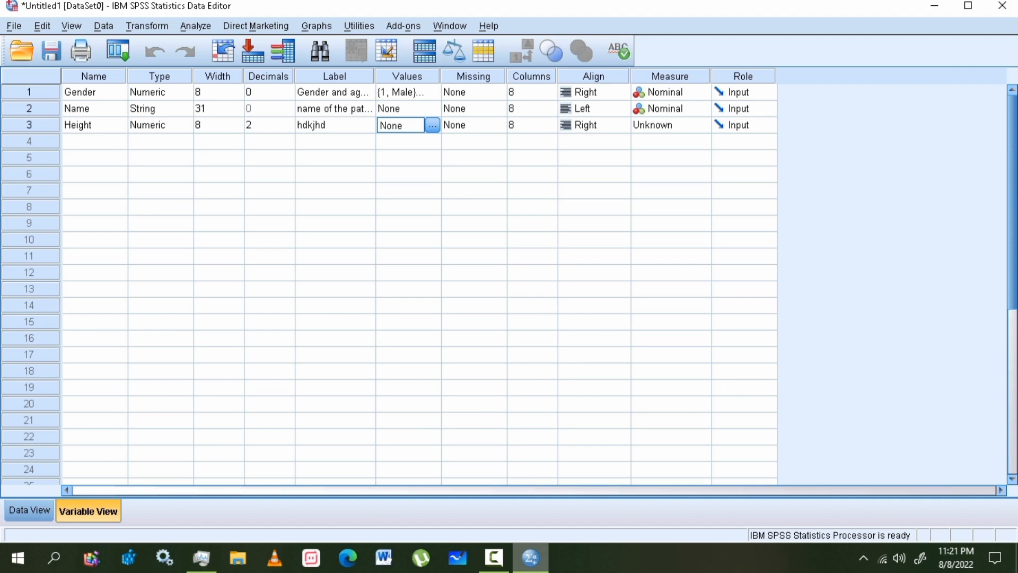
left_click(401, 109)
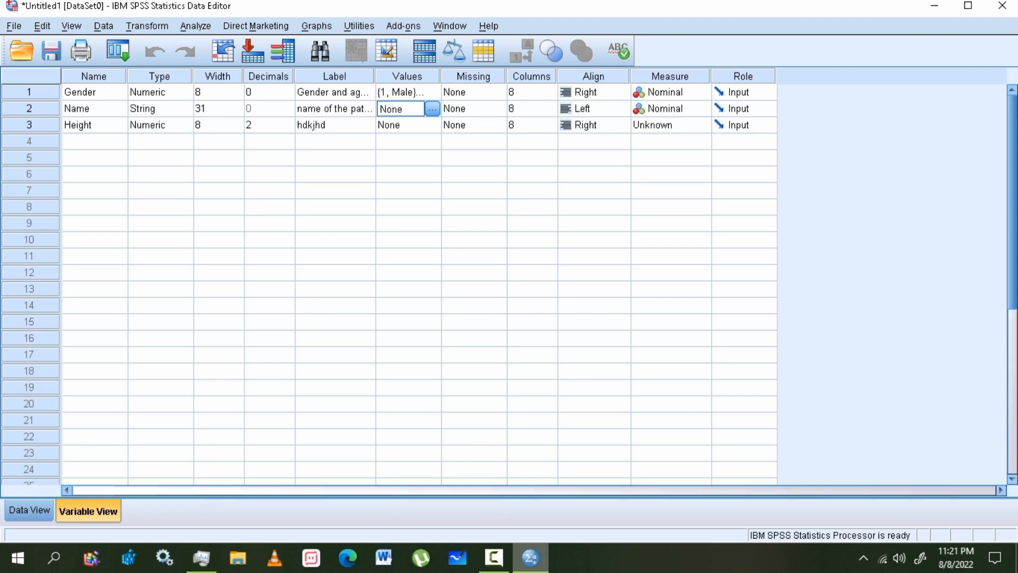
left_click(473, 77)
left_click(407, 77)
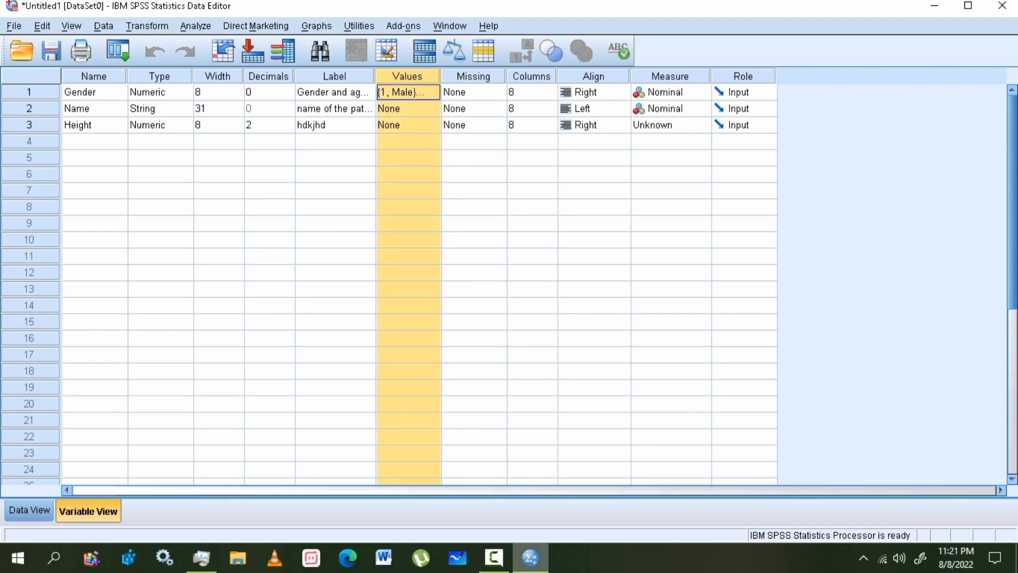
left_click(160, 76)
left_click(218, 76)
left_click(268, 77)
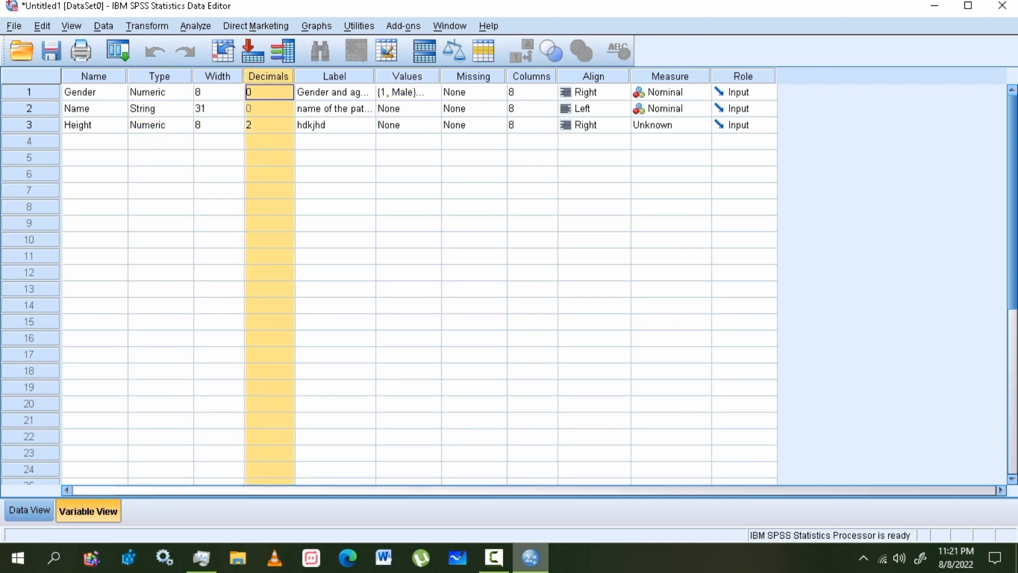
left_click(335, 76)
left_click(407, 77)
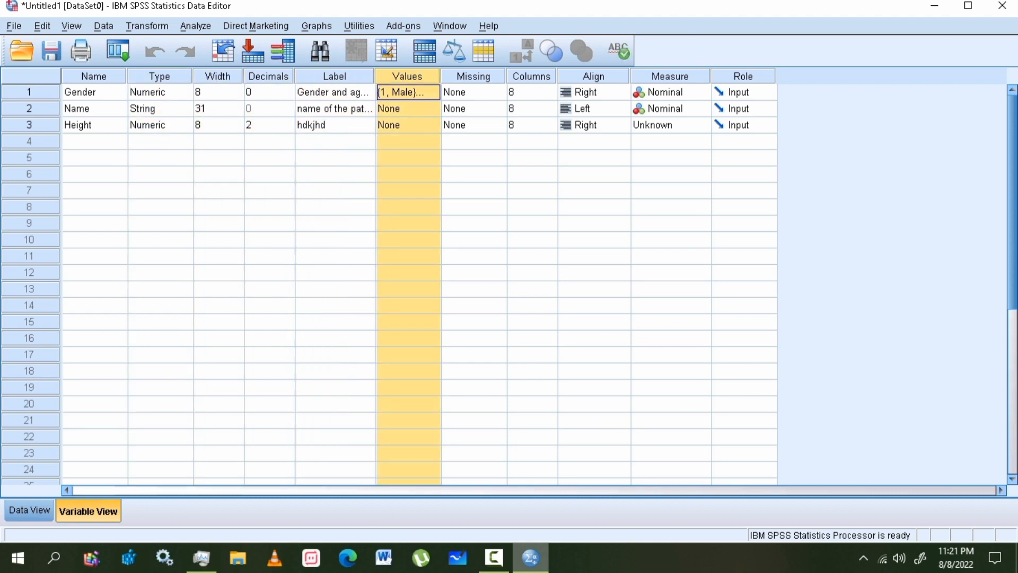
left_click(473, 76)
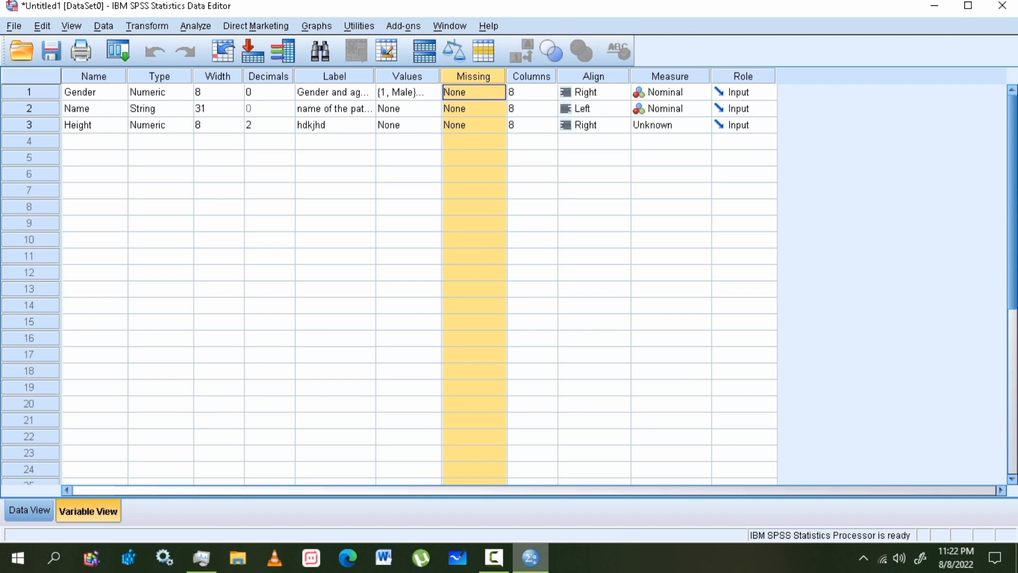
left_click(531, 76)
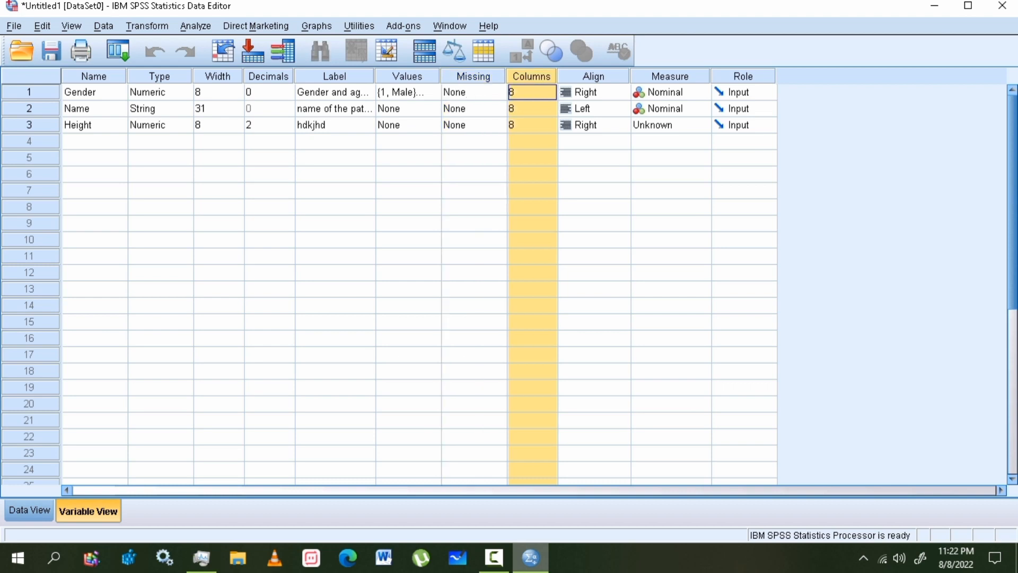
left_click(594, 76)
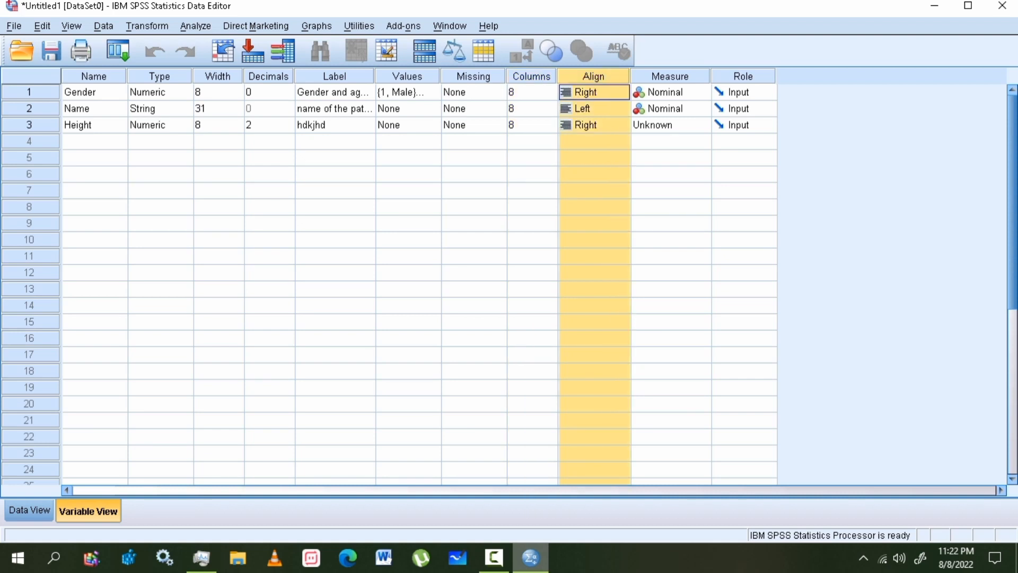
- Center-align Gender, right-align Name and left-align Height
left_click(29, 510)
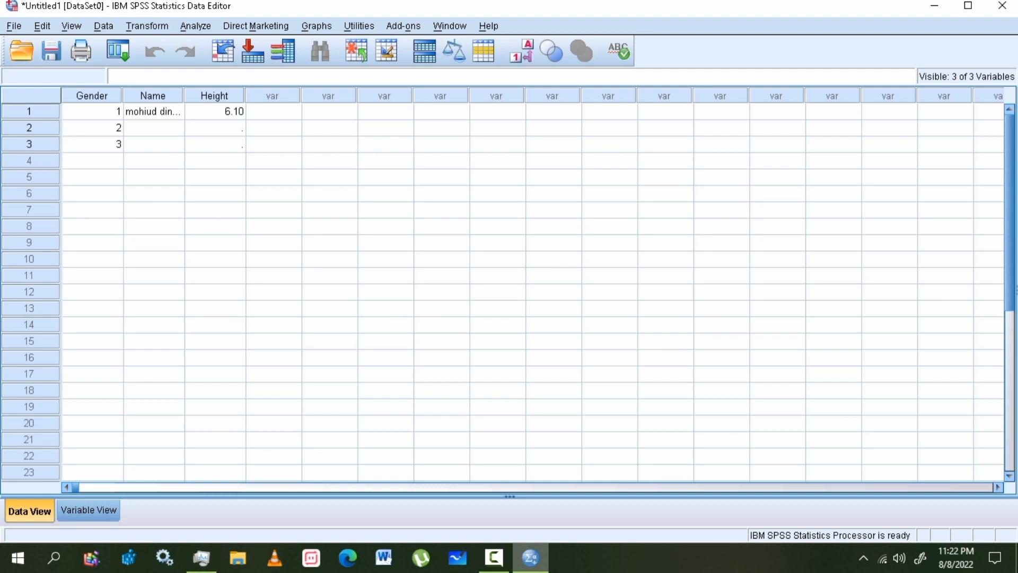
left_click(88, 510)
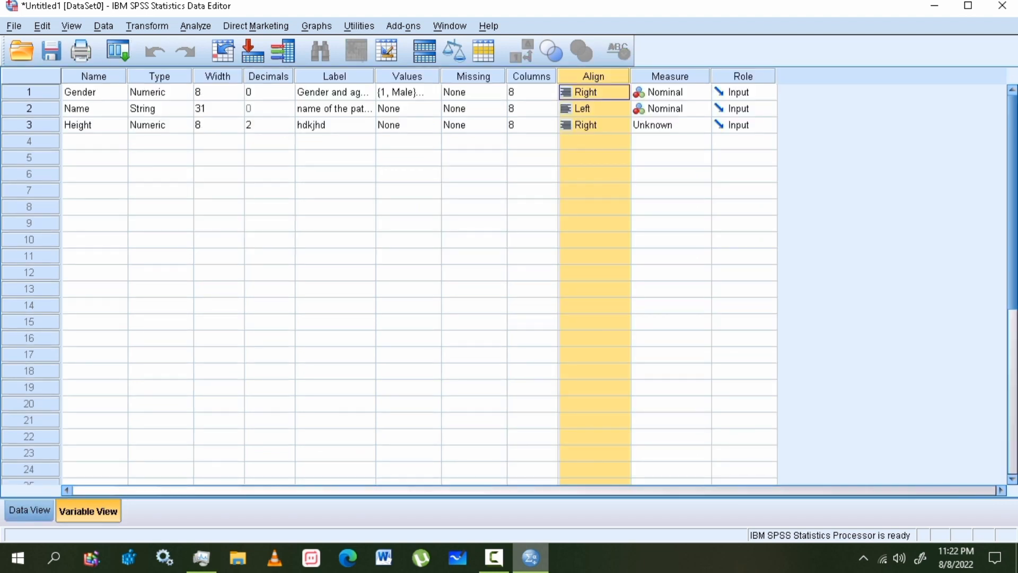
left_click(621, 93)
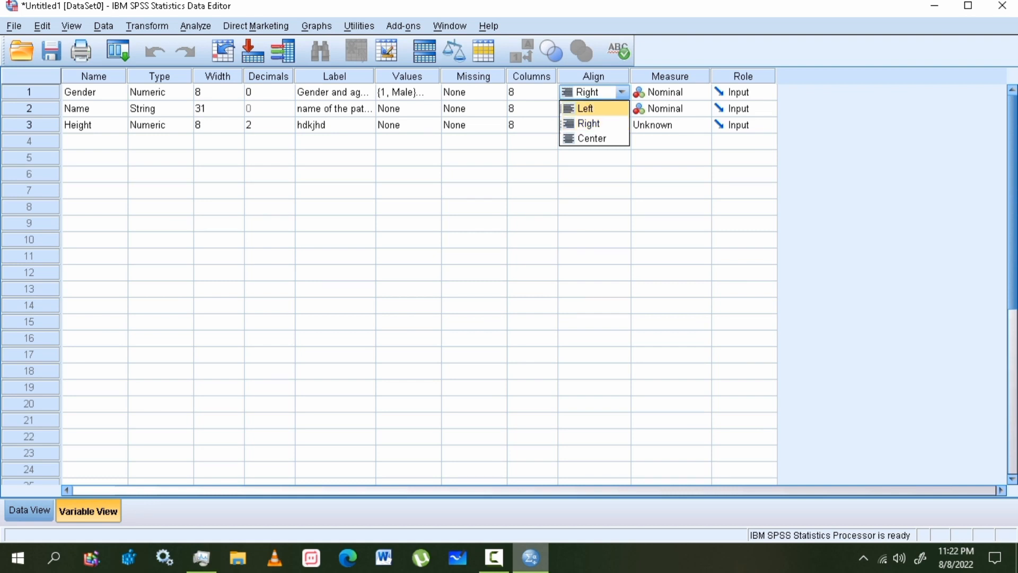
left_click(593, 139)
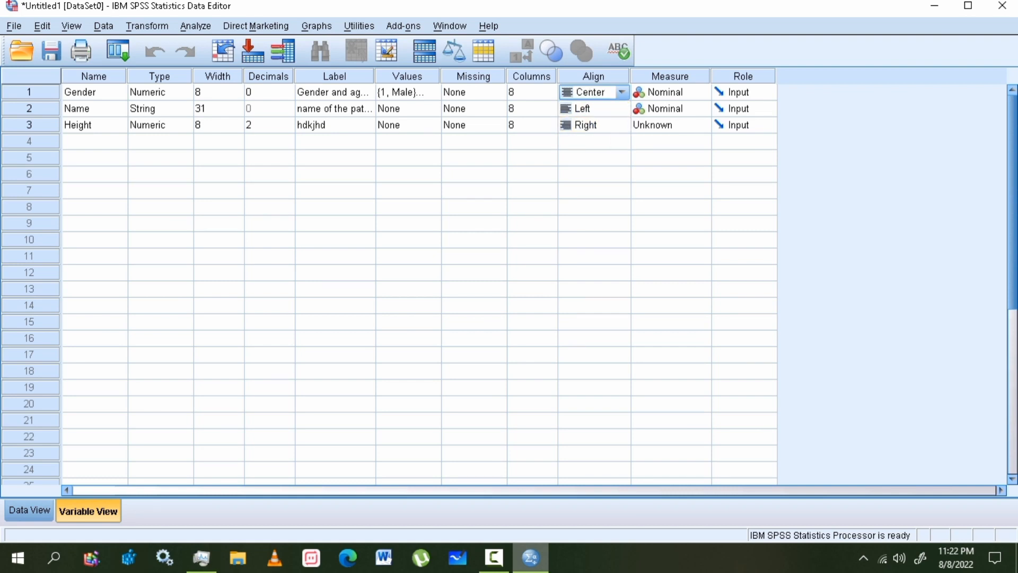
left_click(595, 109)
left_click(621, 108)
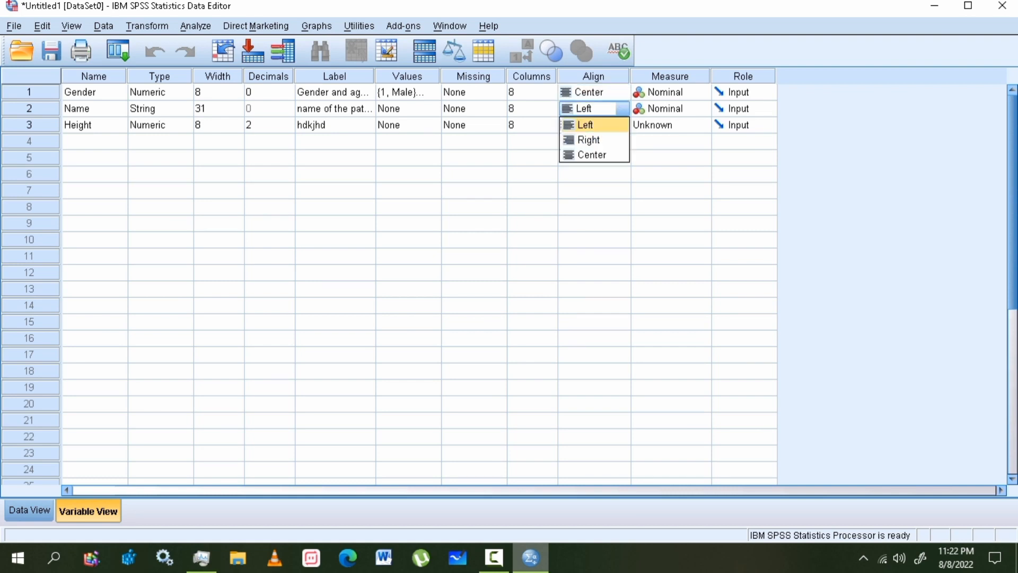
left_click(593, 139)
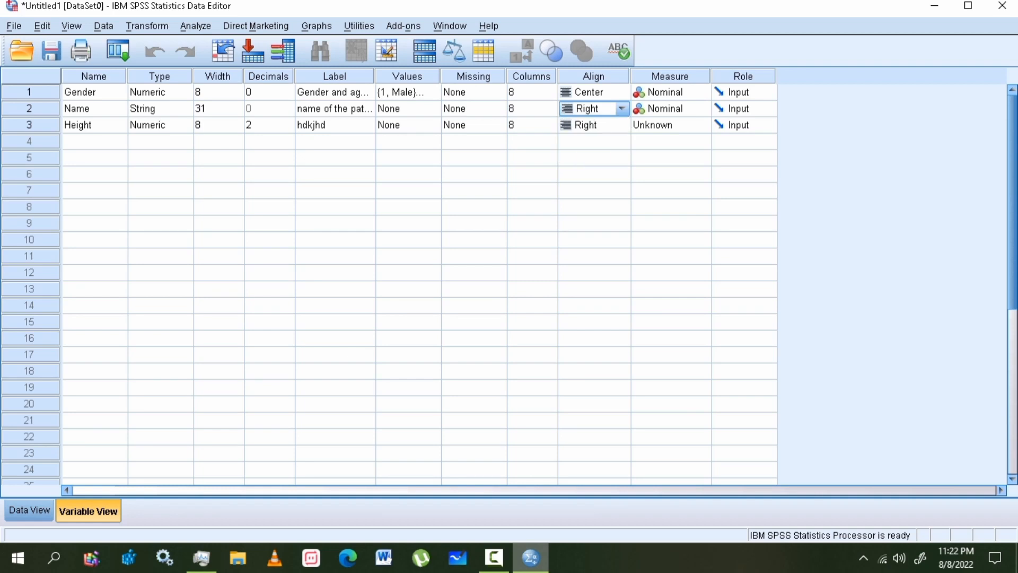
left_click(593, 125)
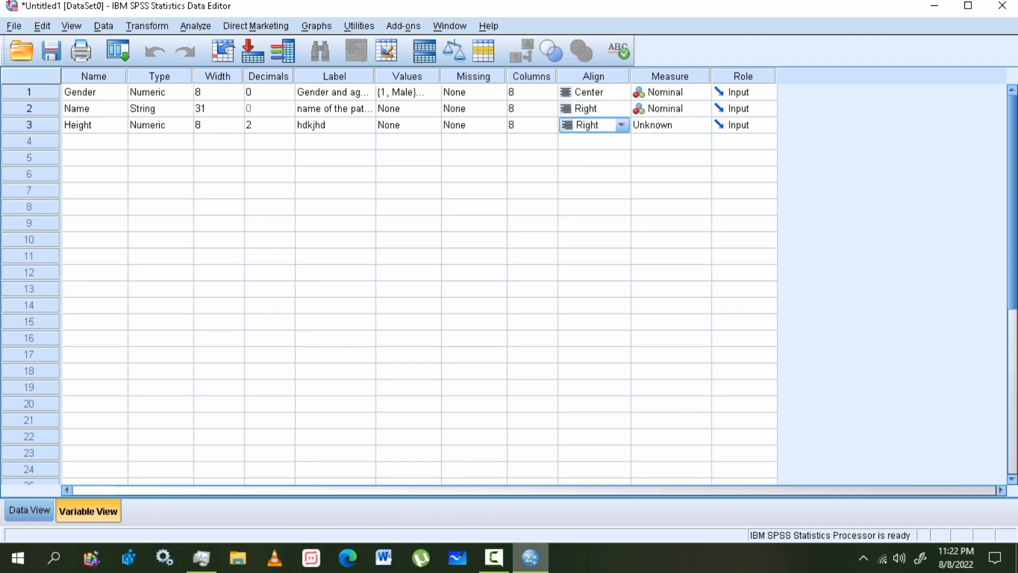
left_click(621, 125)
left_click(593, 141)
- Check row 1's Name and Gender values, then select the Measure column in Variable View
left_click(29, 510)
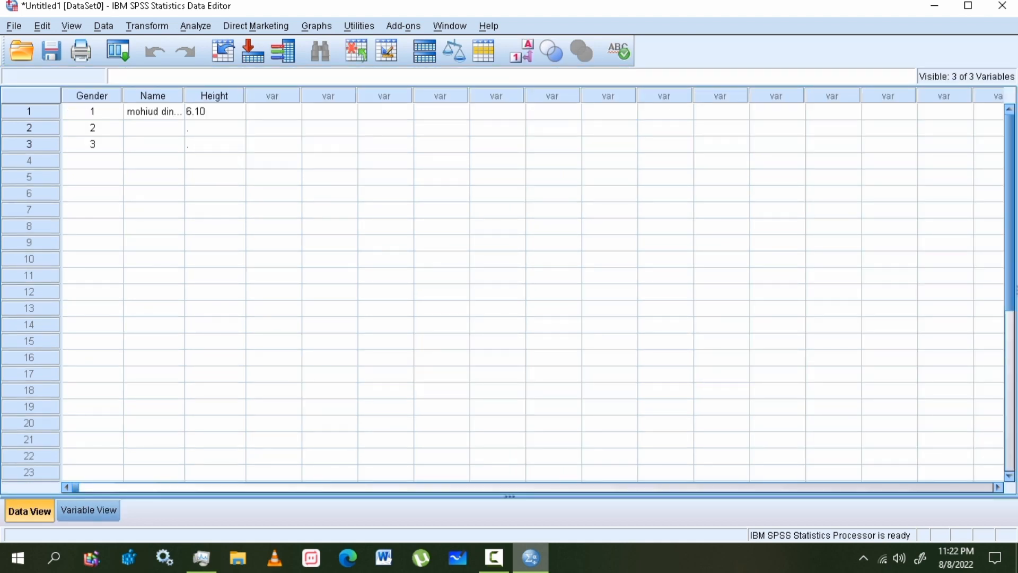
left_click(154, 111)
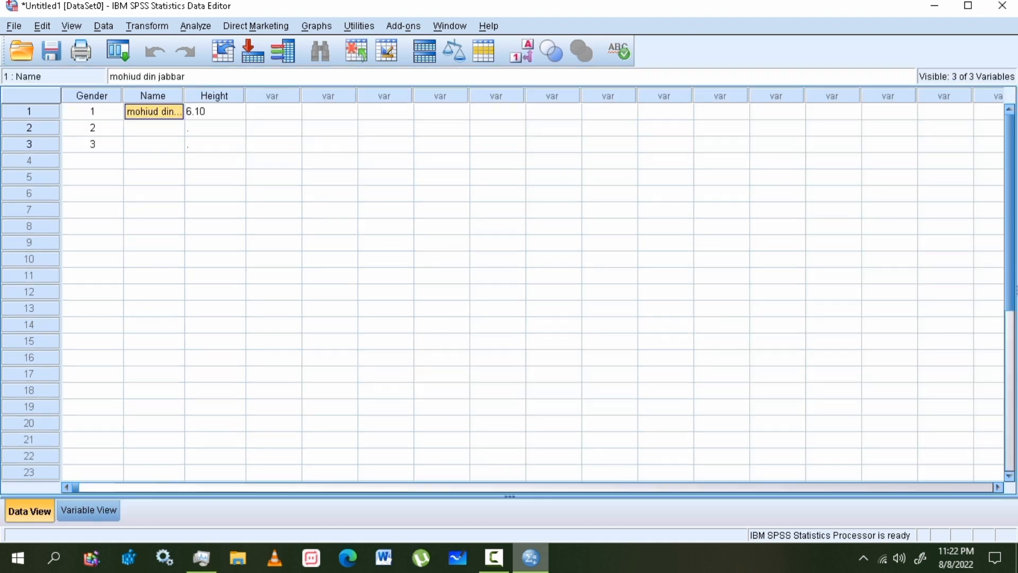
left_click(92, 111)
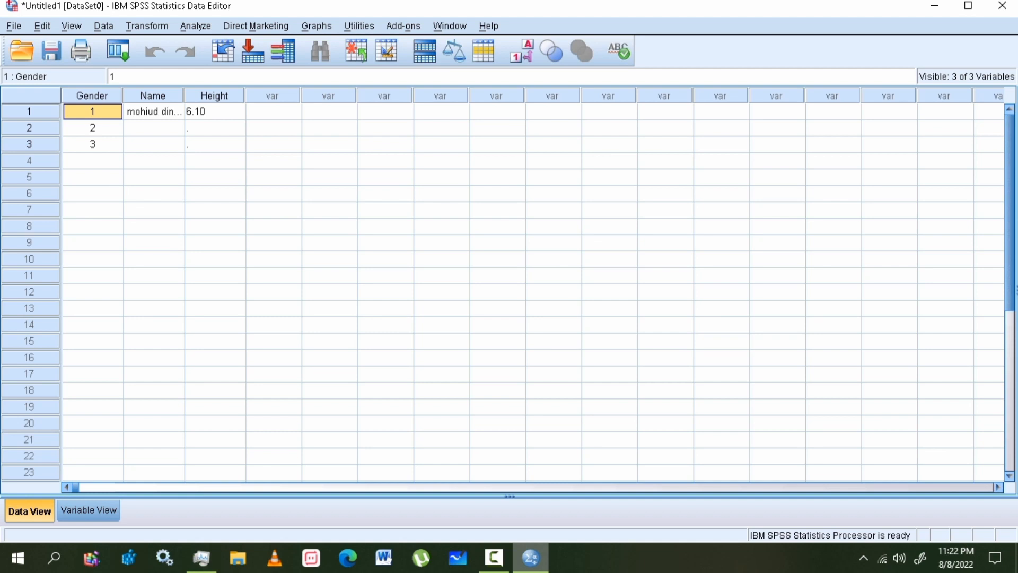
left_click(88, 510)
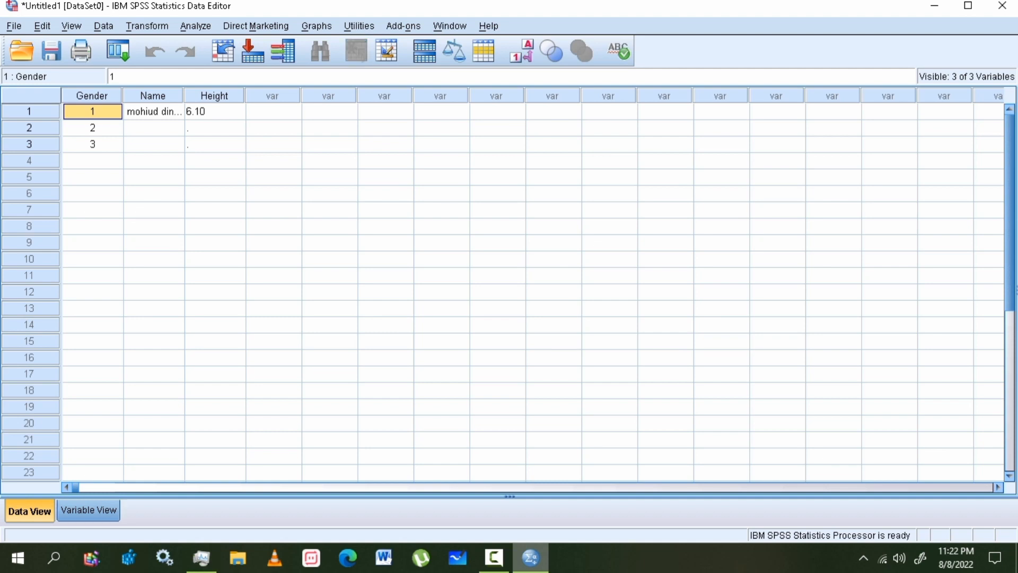
left_click(594, 77)
left_click(669, 76)
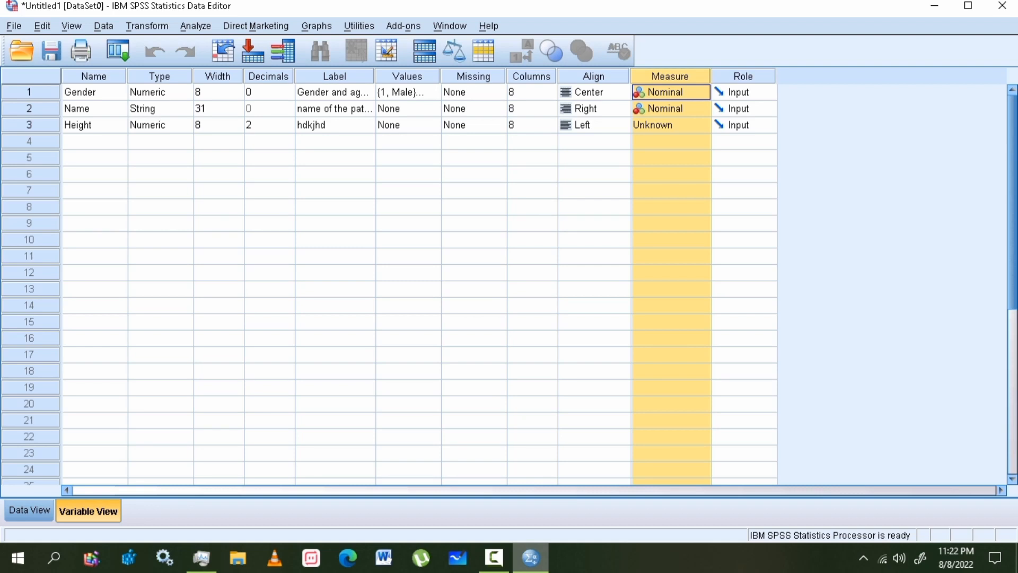
- Browse Gender's measurement levels and the Role to Decimals columns, then open Stroke data.sav from the desktop
left_click(702, 92)
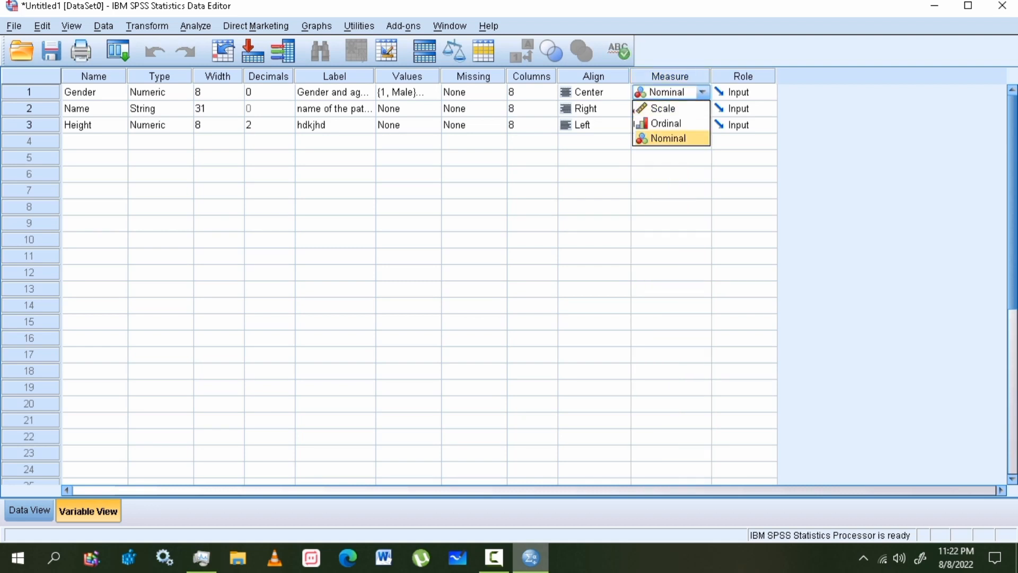
left_click(670, 77)
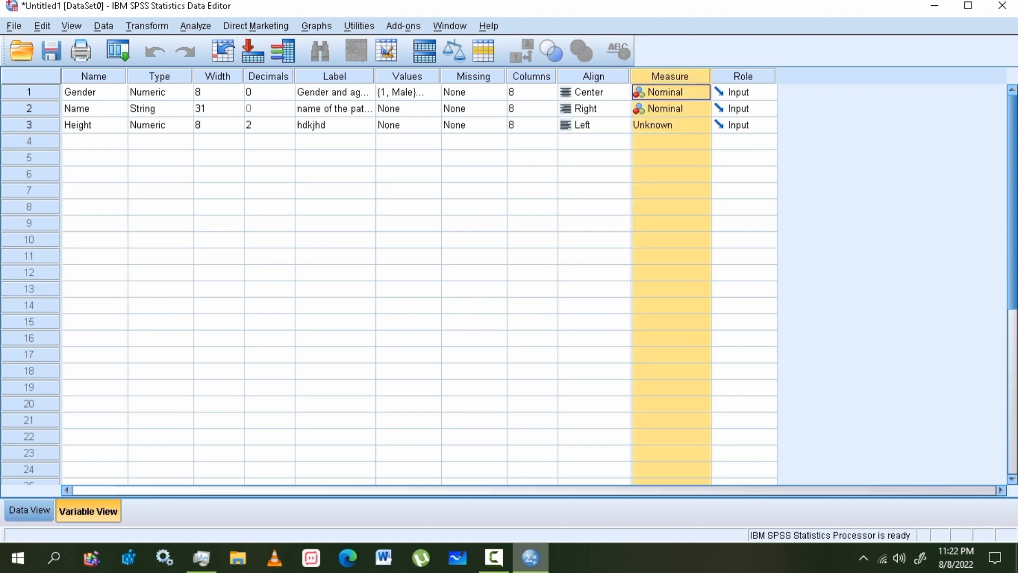
left_click(743, 76)
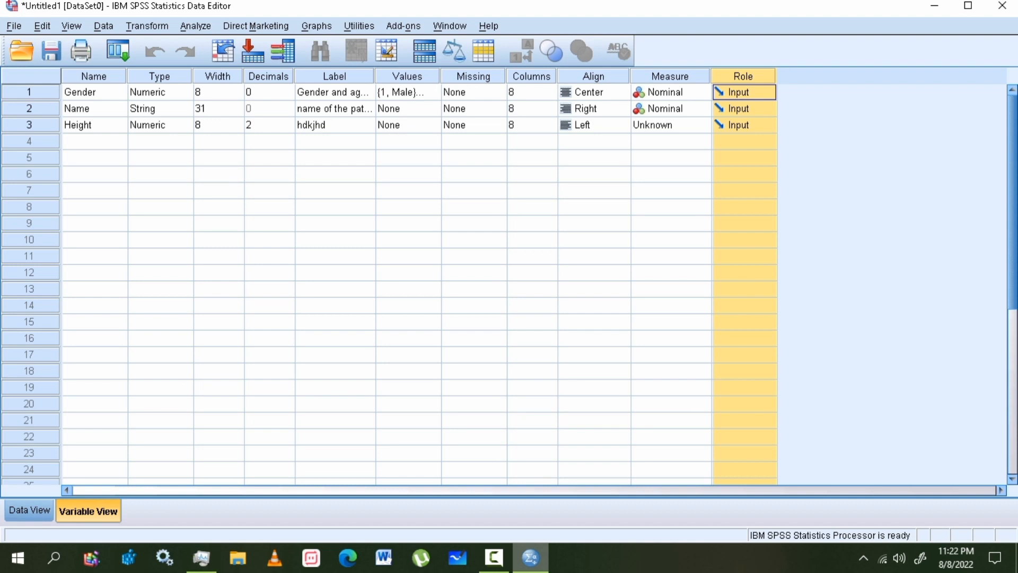
left_click(94, 76)
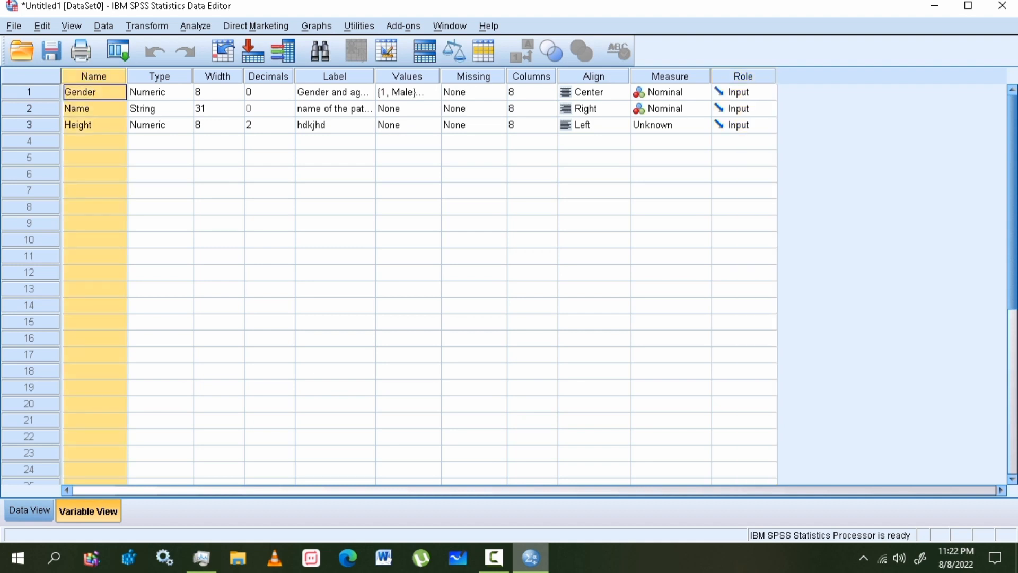
left_click(160, 76)
left_click(218, 77)
left_click(268, 76)
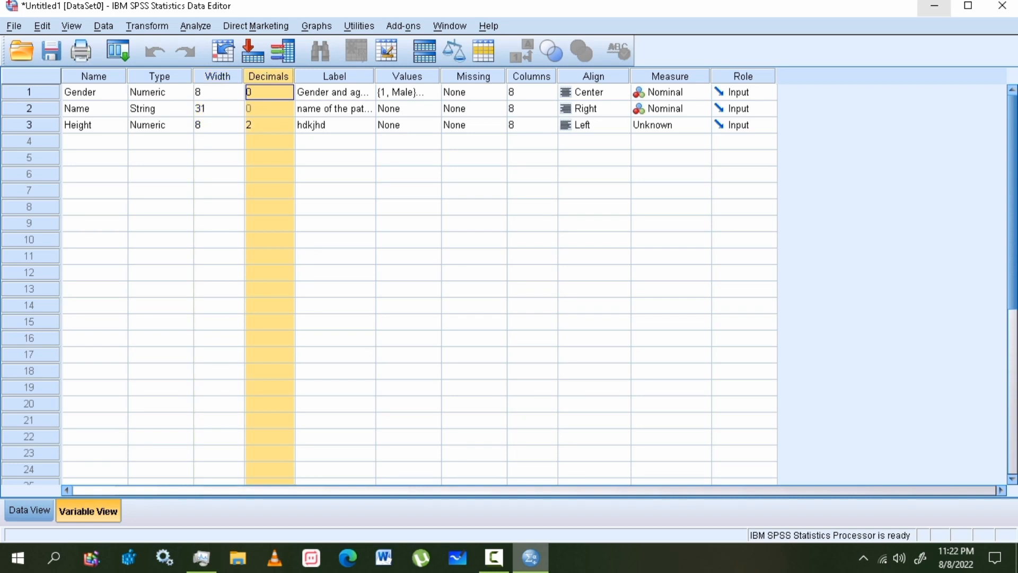
left_click(934, 5)
mouse_move(195, 98)
left_mouse_down()
mouse_move(374, 552)
mouse_move(530, 557)
left_mouse_up()
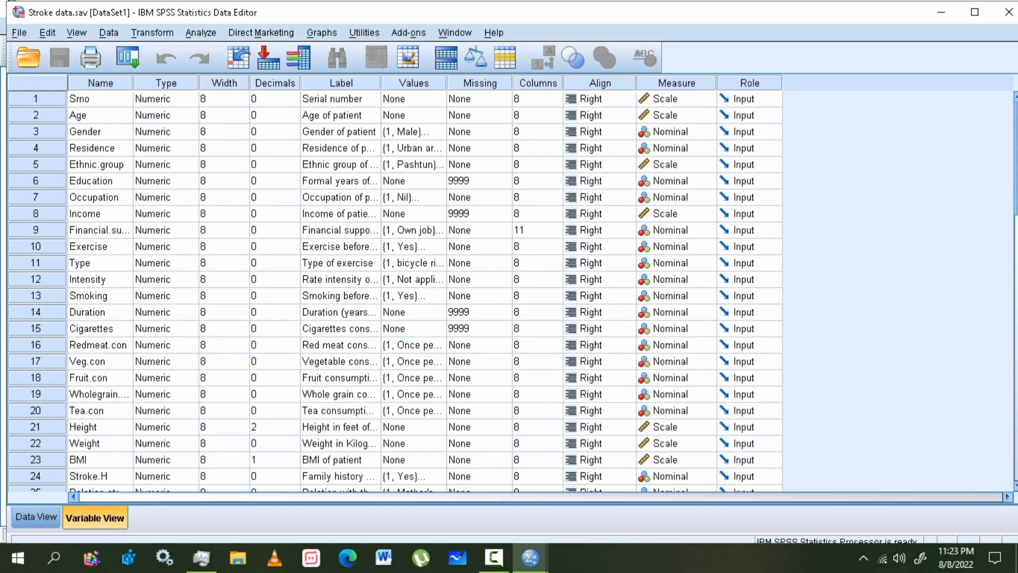
- Widen the Name and Label columns and read Education's label 'Formal years of education of patient'
left_click_drag(132, 83, 171, 83)
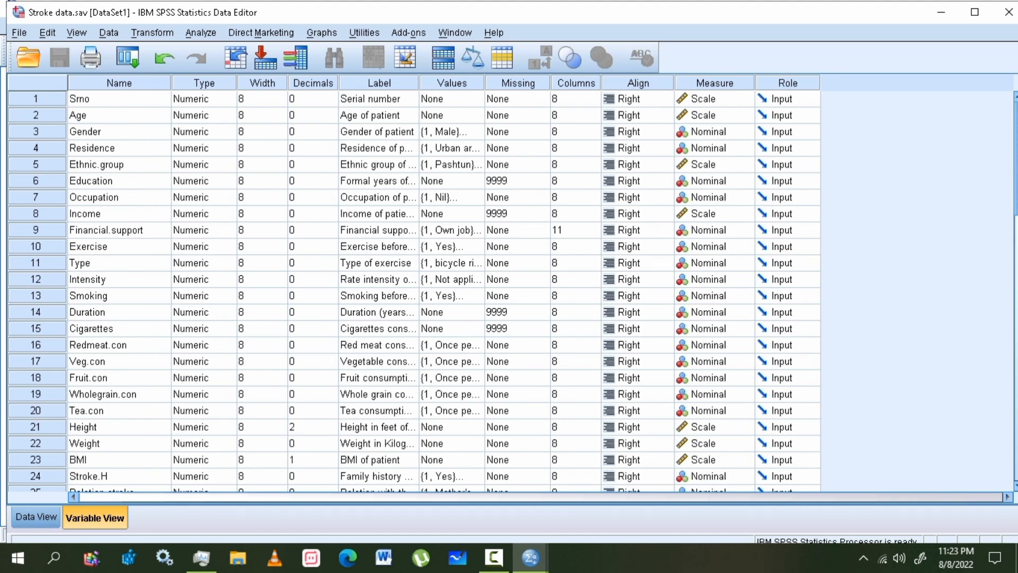
left_click_drag(419, 83, 517, 83)
left_click(427, 181)
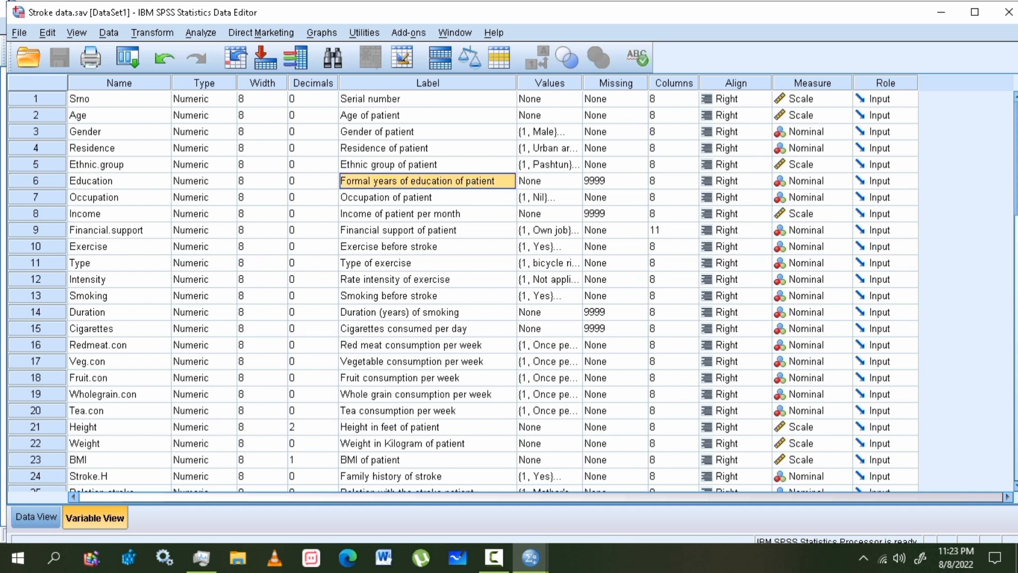
left_click(119, 180)
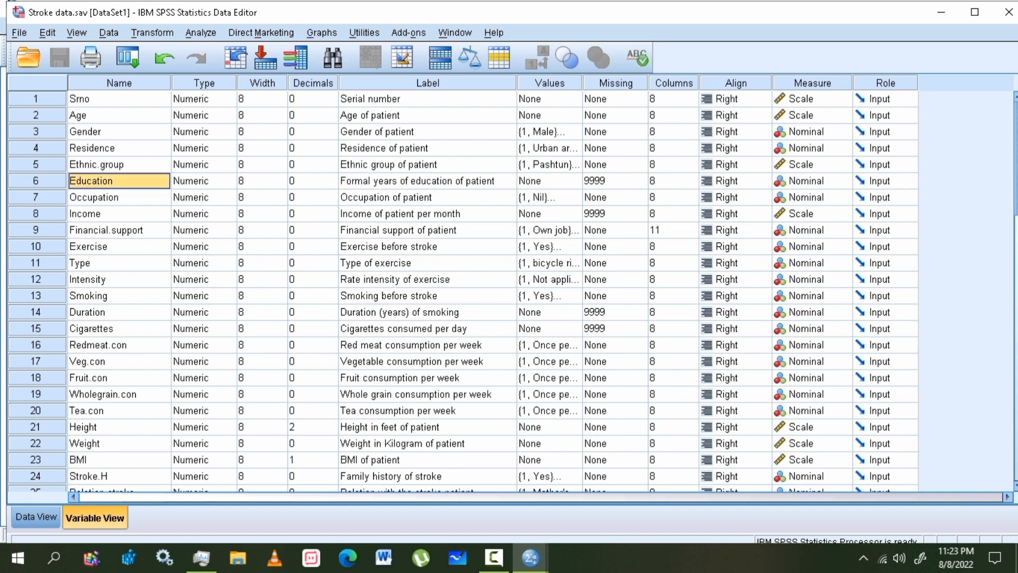
left_click(427, 180)
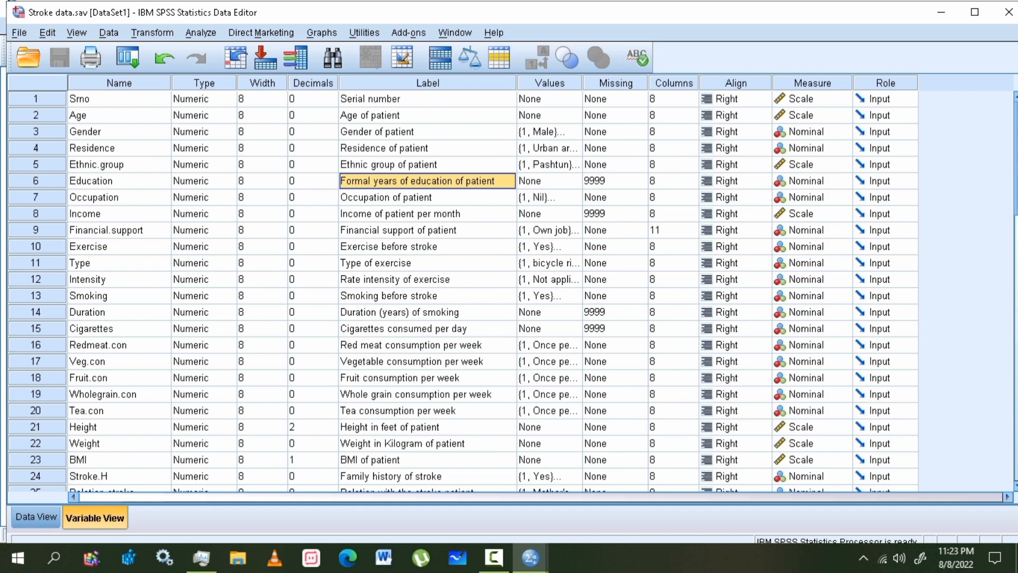
- Select the Ethnic.group variable and open its value labels
left_click(119, 148)
left_click(119, 164)
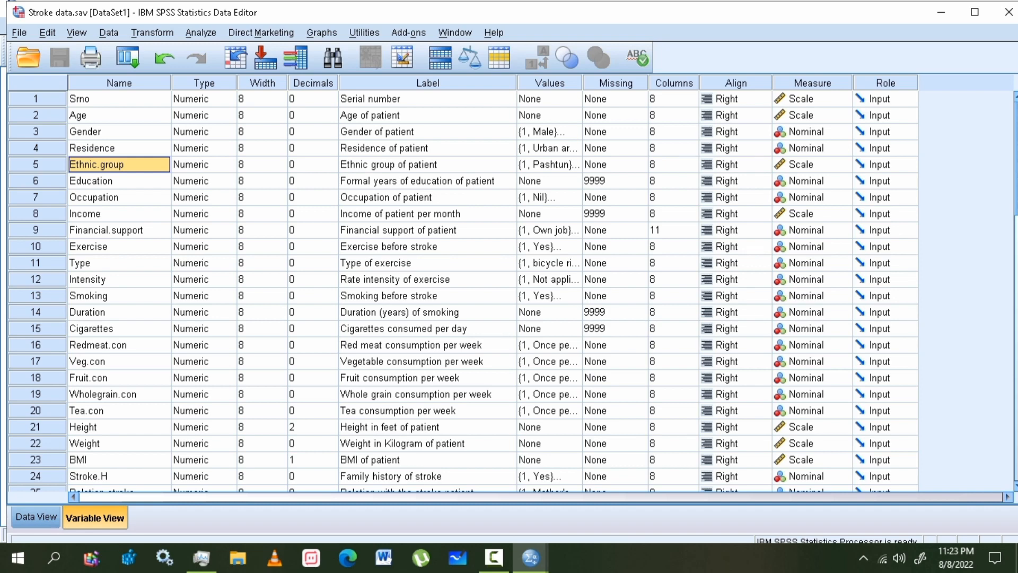
left_click(575, 164)
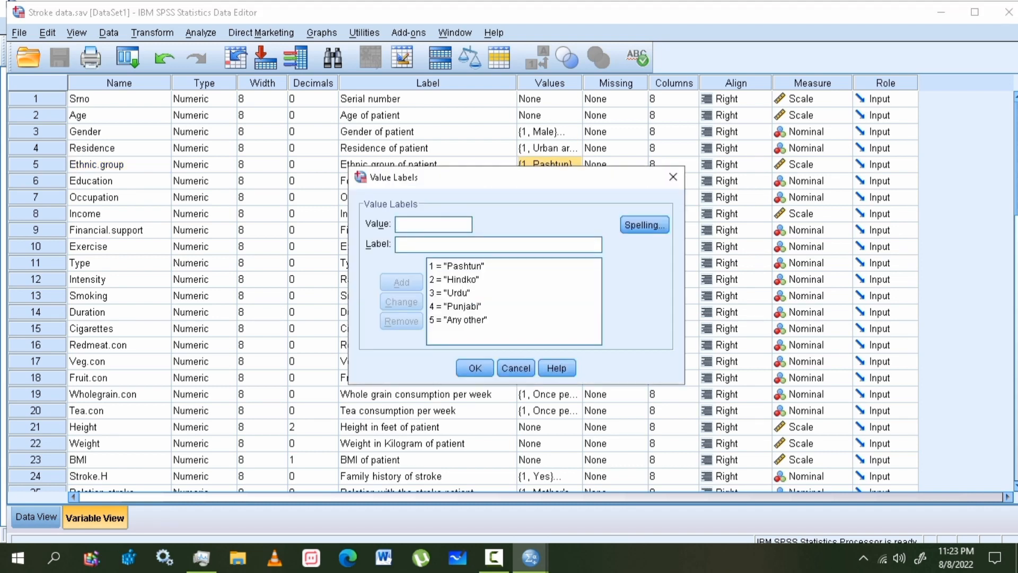
- Review the Ethnic.group and Financial.support value labels, such as Any other, Own job and Husband, without changes
left_click(458, 320)
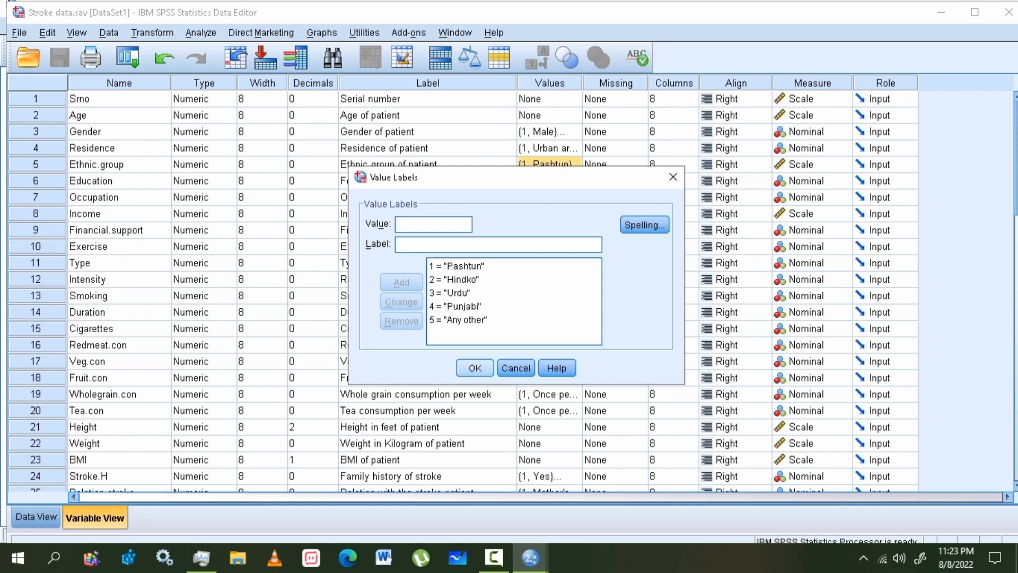
left_click(475, 368)
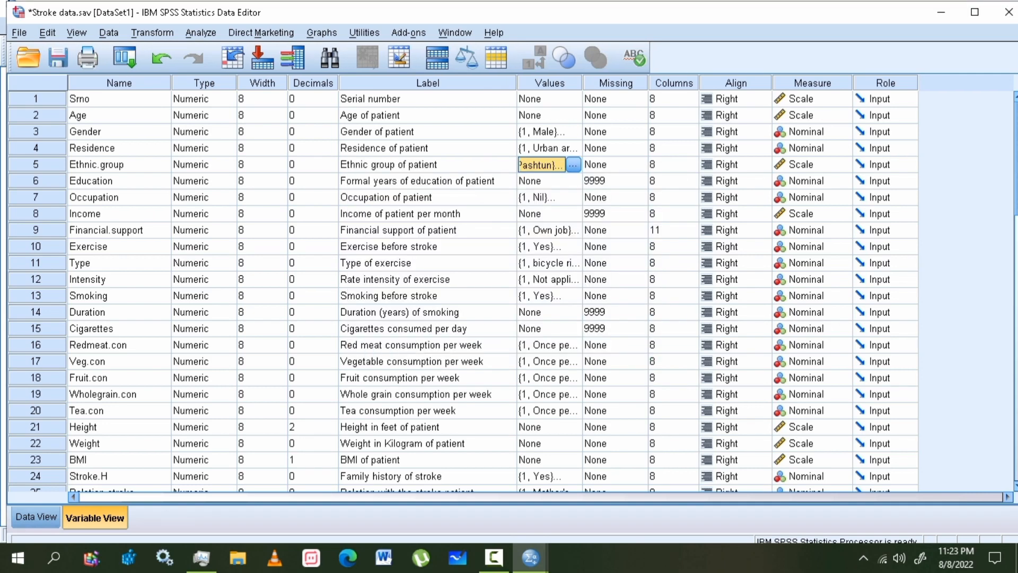
left_click(119, 230)
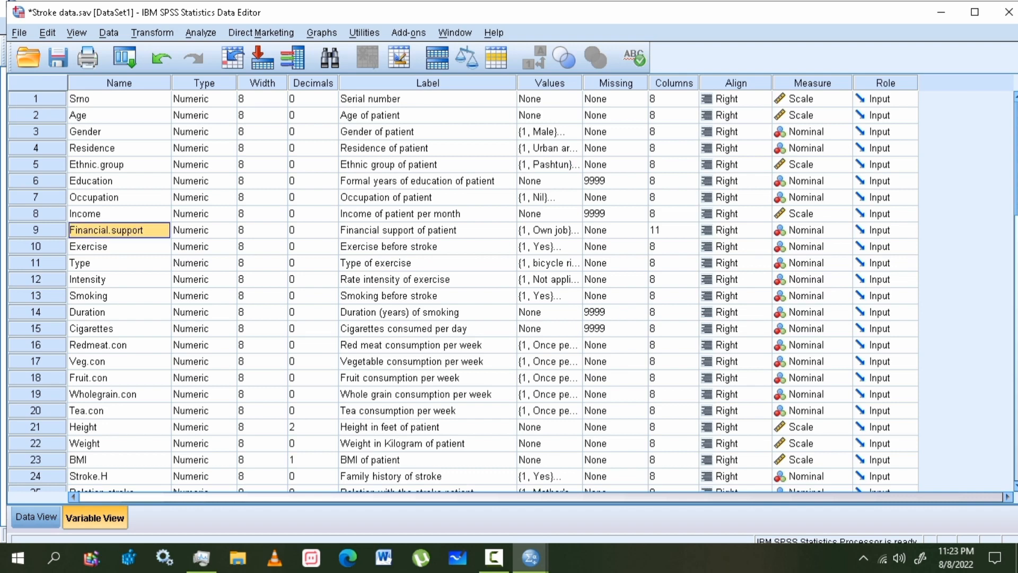
left_click(548, 230)
left_click(573, 230)
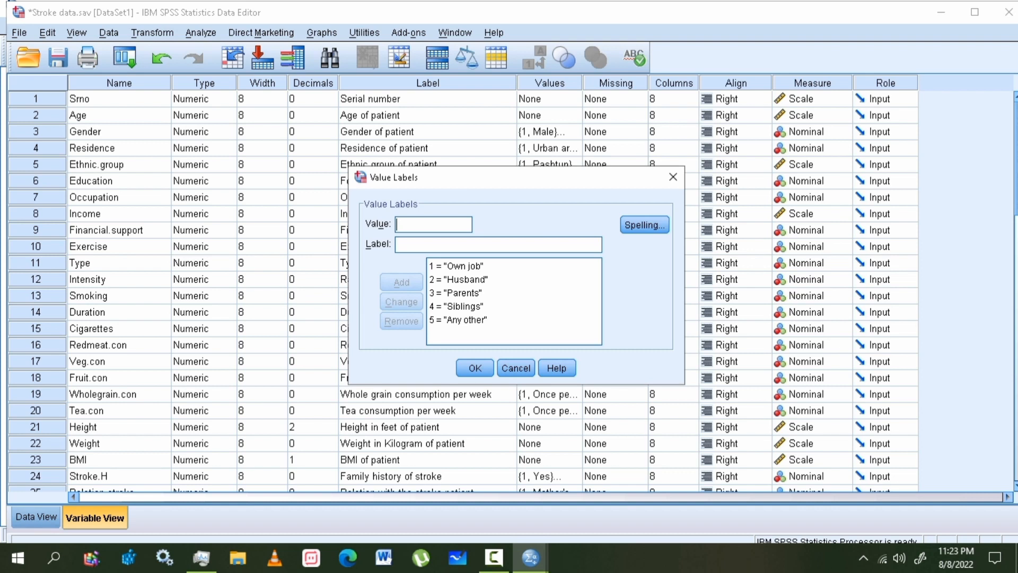
left_click(458, 279)
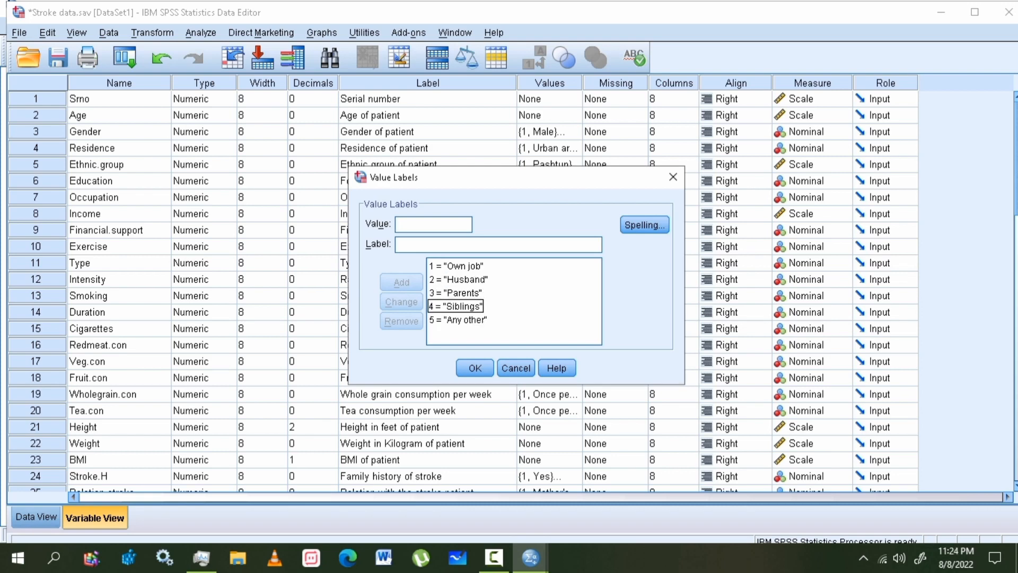
left_click(475, 368)
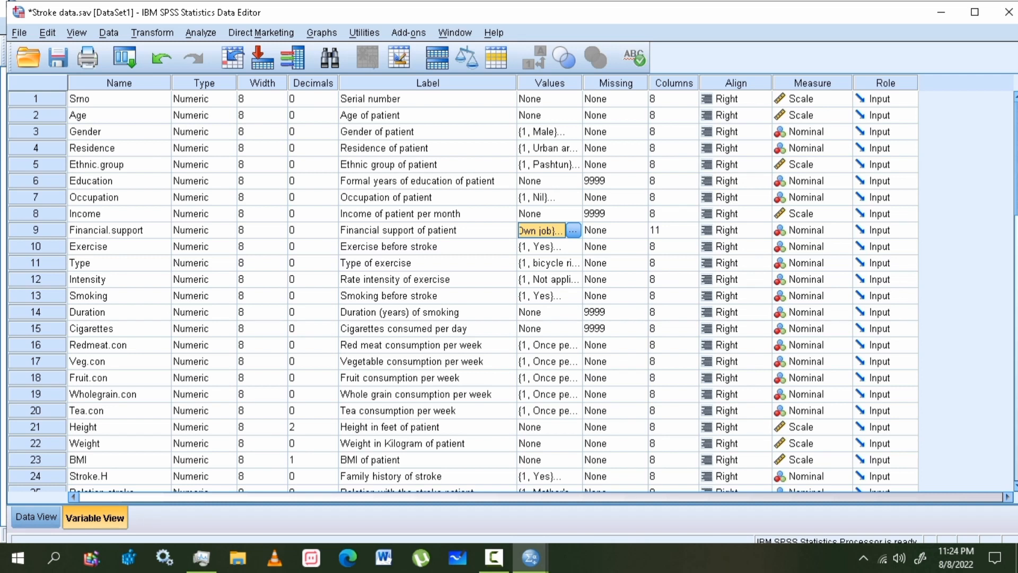
- Confirm Education's missing value code is 9999, closing the dialog unchanged, and maximize the editor
left_click(608, 181)
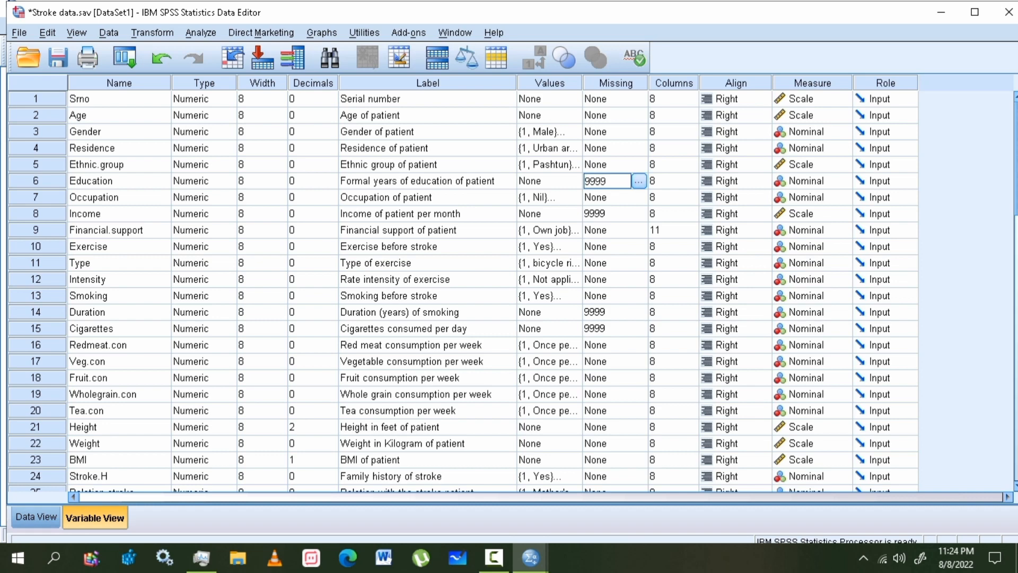
left_click(639, 181)
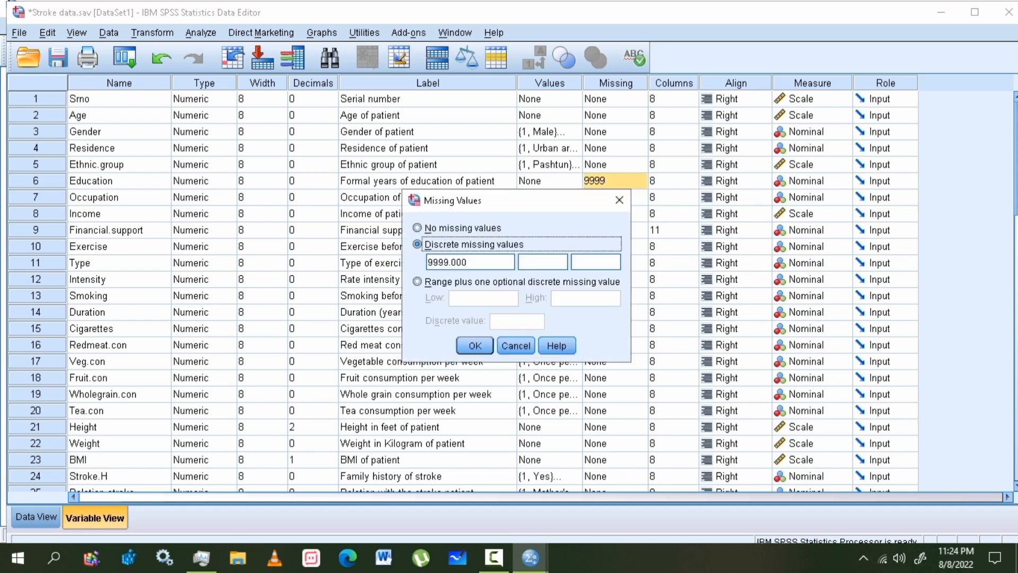
left_click_drag(427, 262, 445, 262)
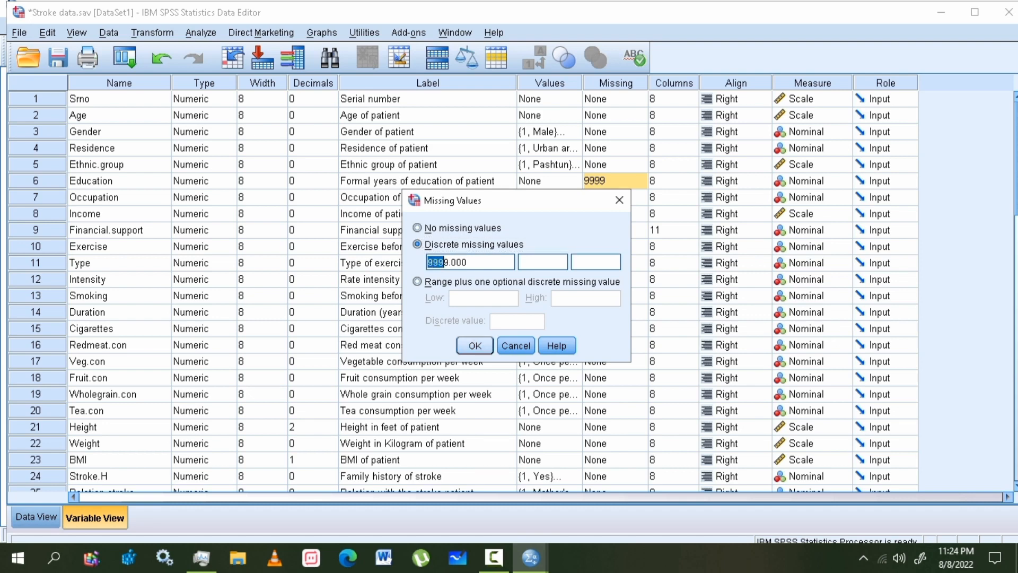
left_click(475, 345)
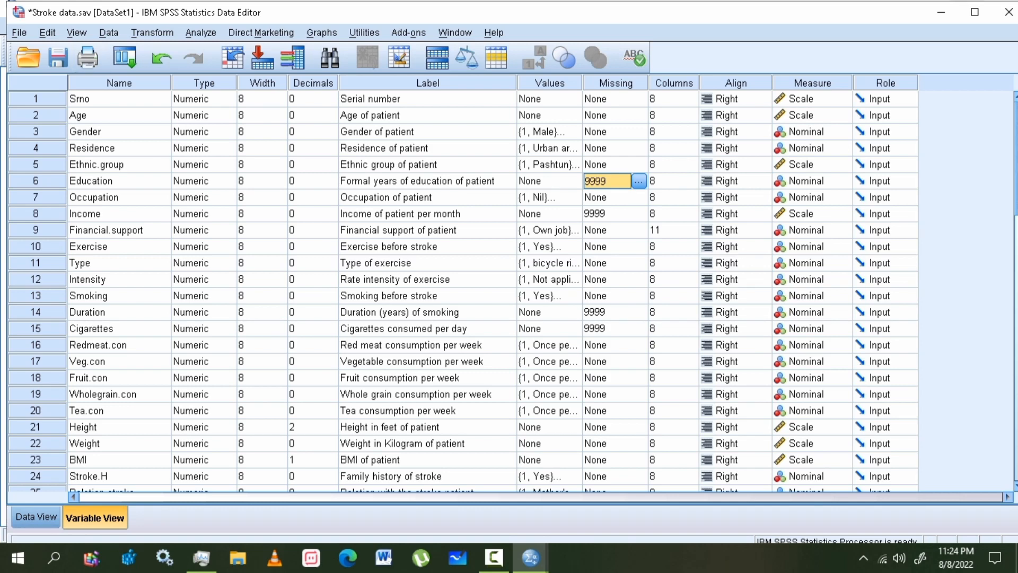
left_click(975, 11)
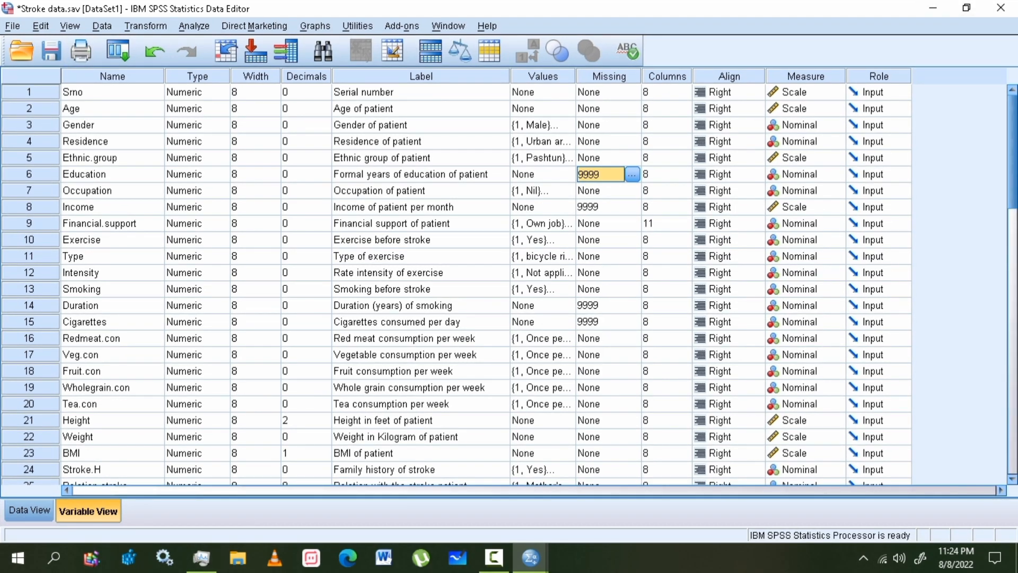
- Check that Income has no value labels and treats 9999 as missing, then show Data View
left_click(112, 174)
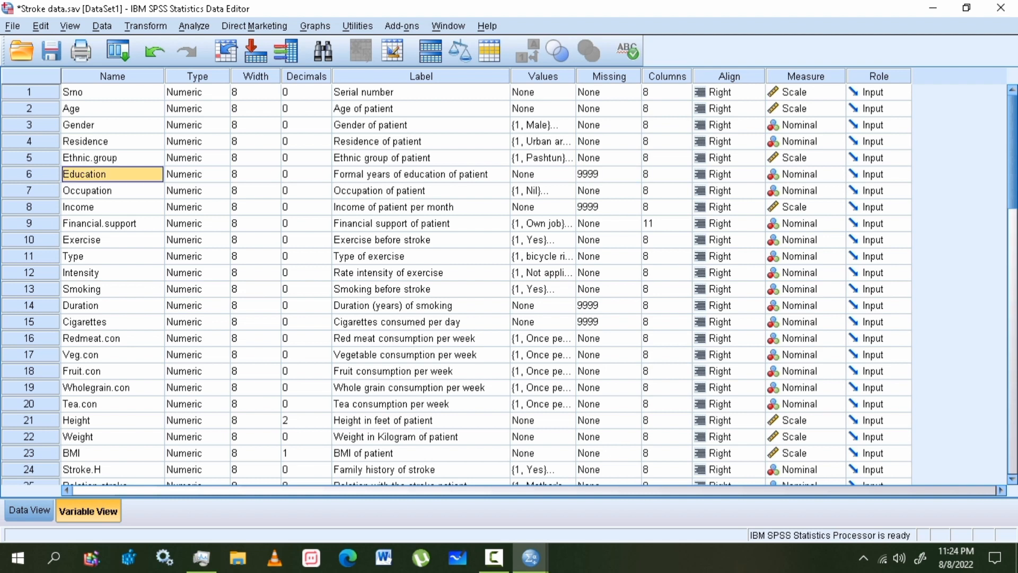
left_click(112, 207)
left_click(601, 207)
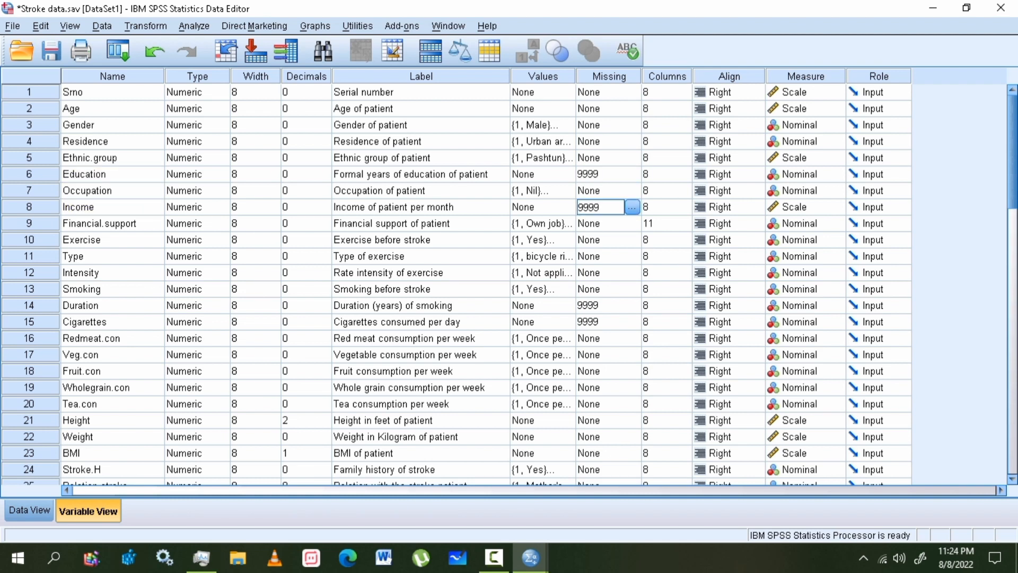
left_click(113, 206)
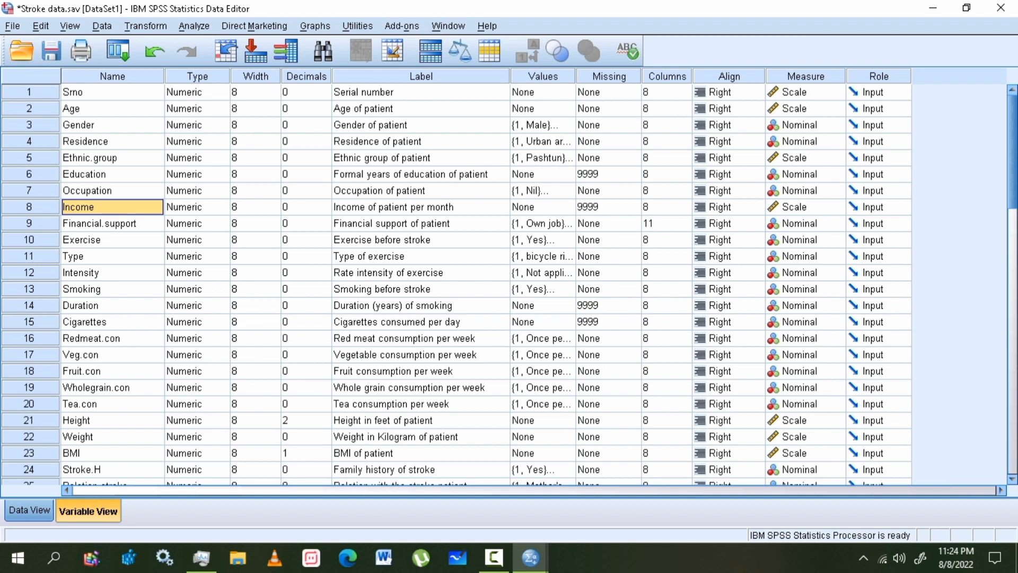
left_click(544, 207)
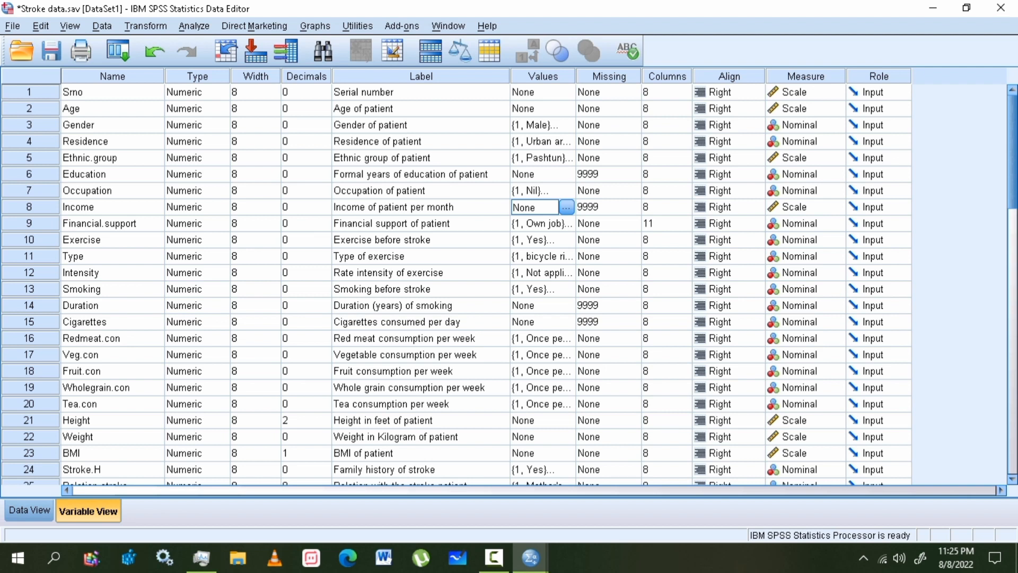
left_click(600, 207)
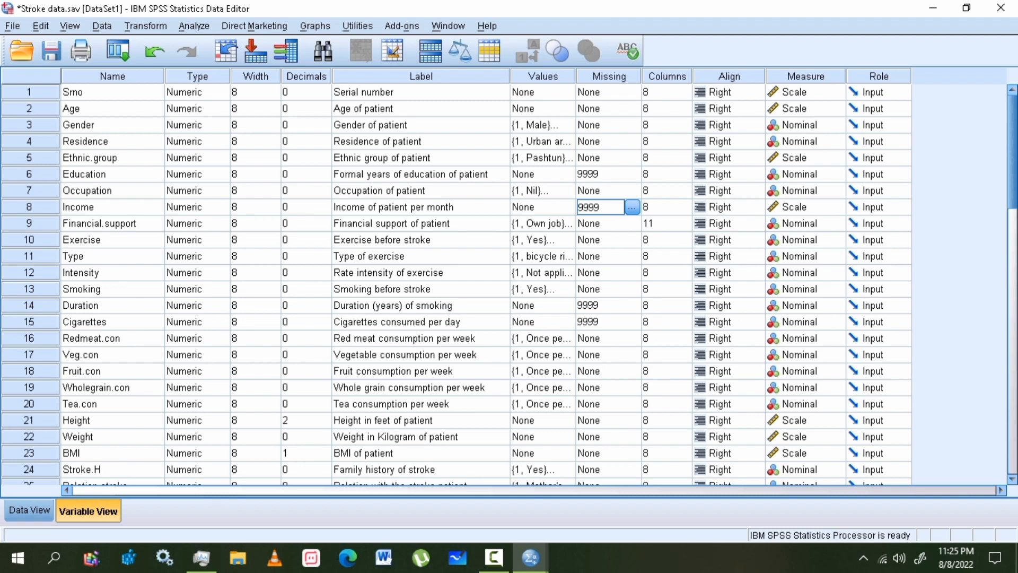
left_click(101, 207)
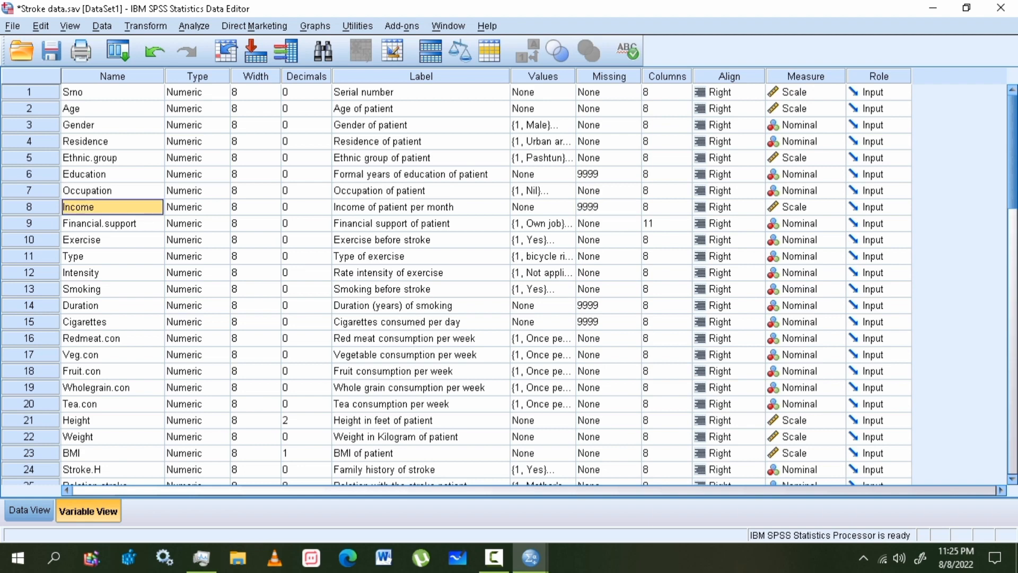
left_click(29, 510)
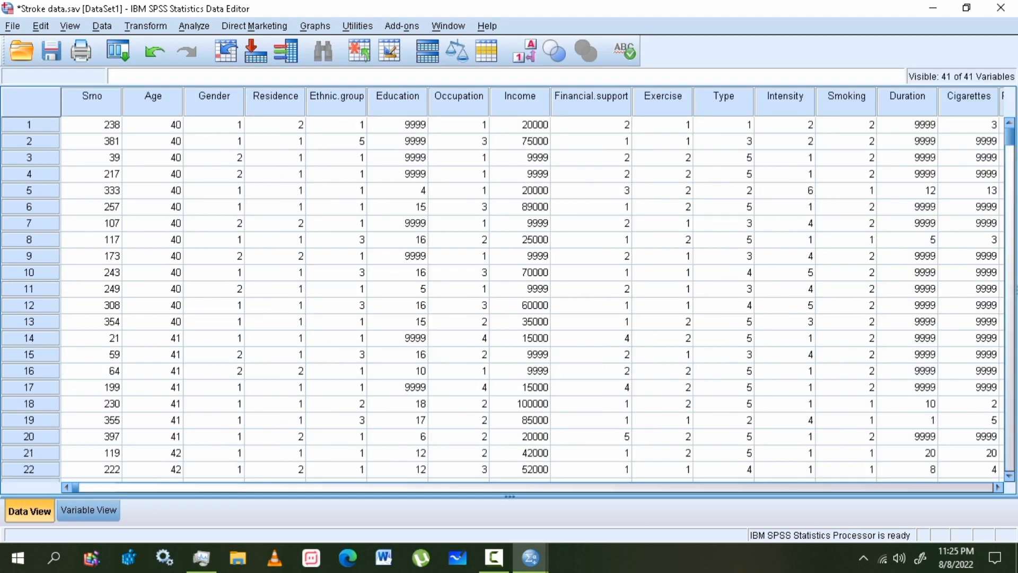
left_click(520, 96)
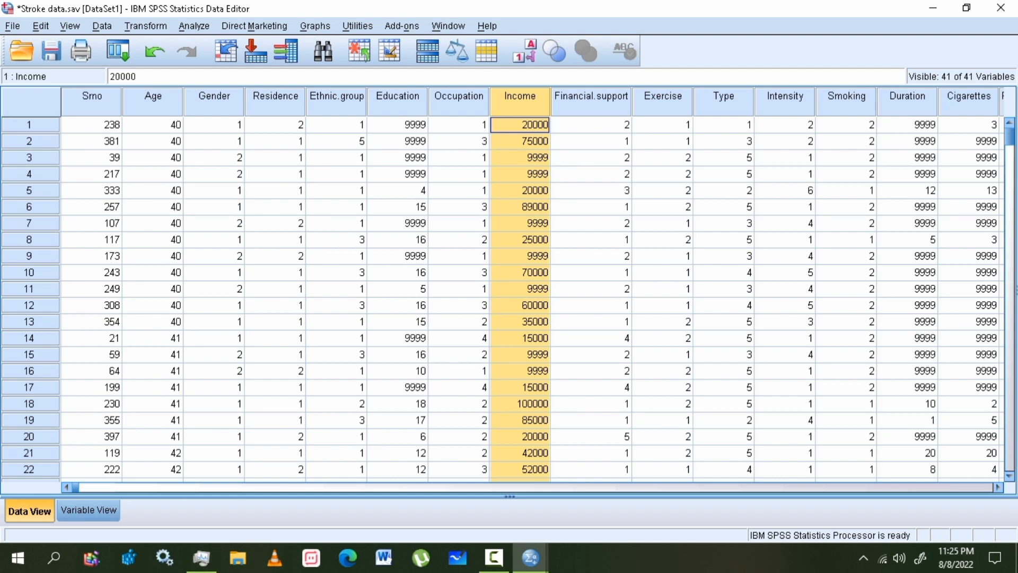
left_click_drag(92, 125, 336, 142)
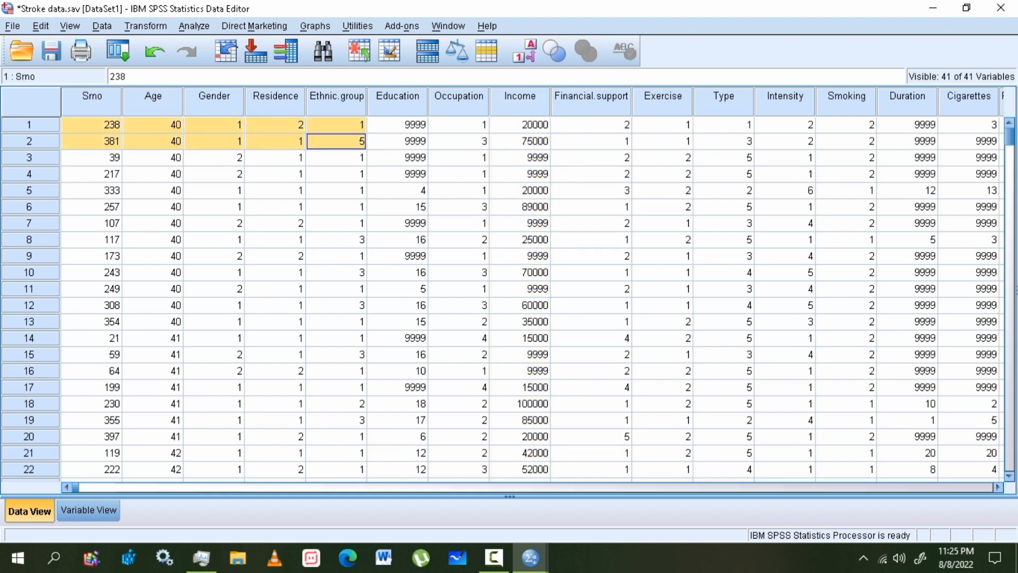
left_click(91, 125)
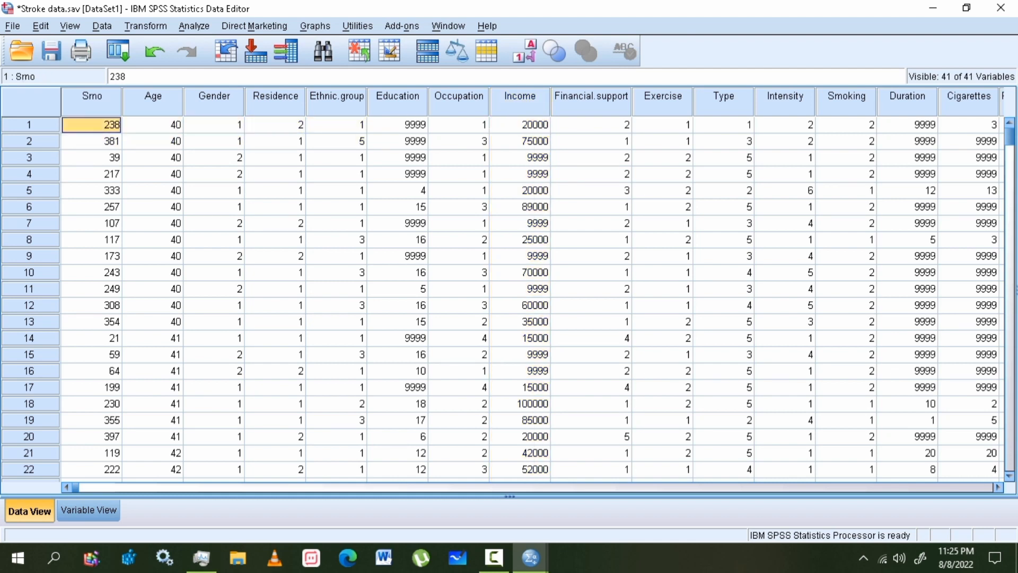
left_click_drag(92, 125, 969, 125)
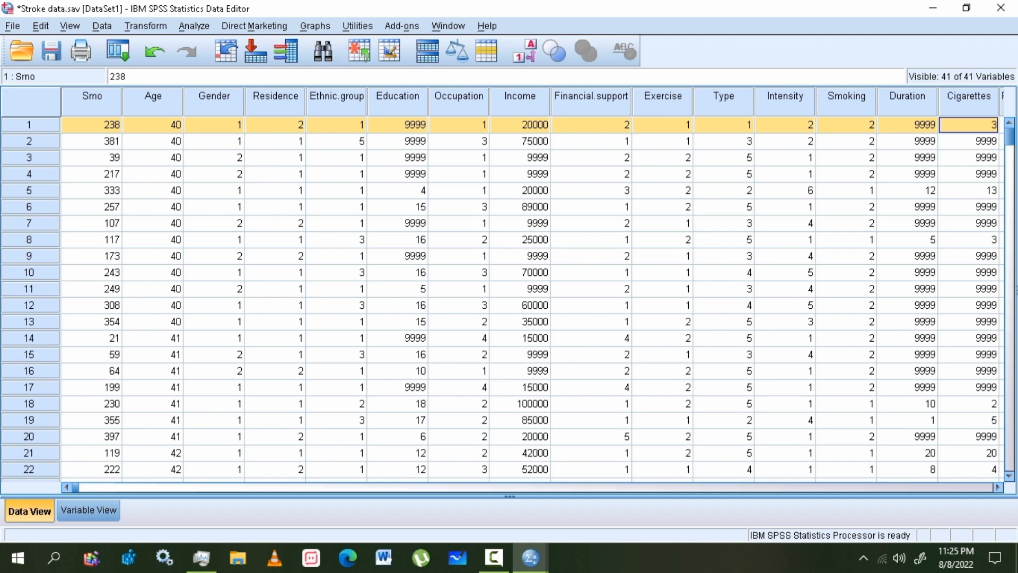
left_click_drag(92, 141, 969, 141)
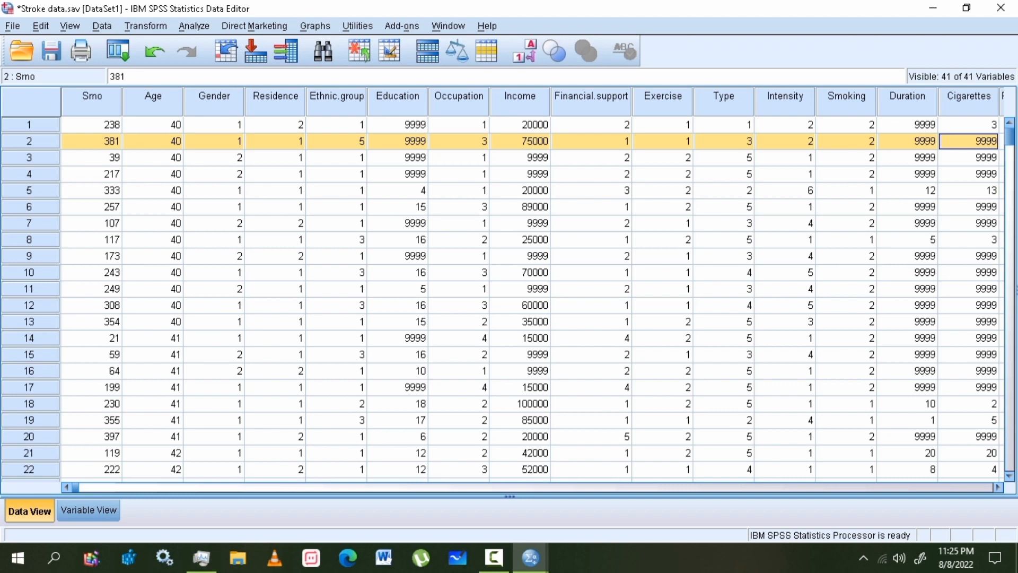
- Try sorting the cases by Income ascending and descending, ending with ascending
left_click(397, 97)
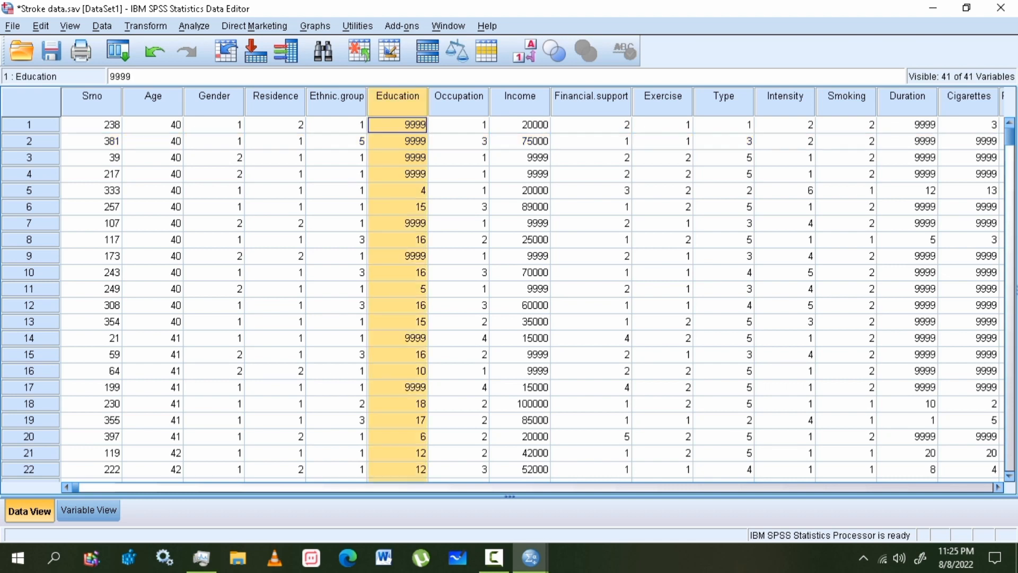
left_click(530, 103)
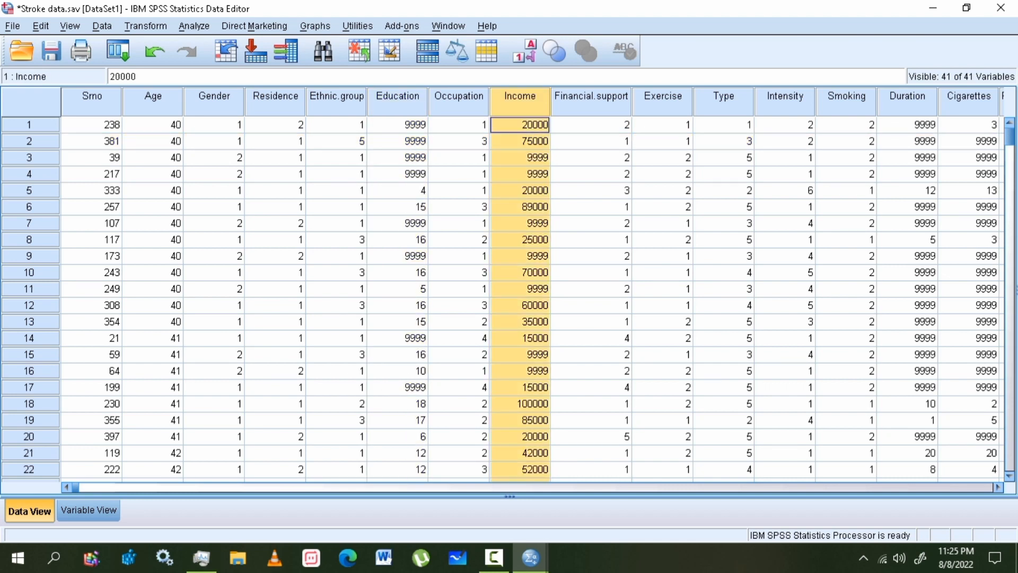
right_click(531, 105)
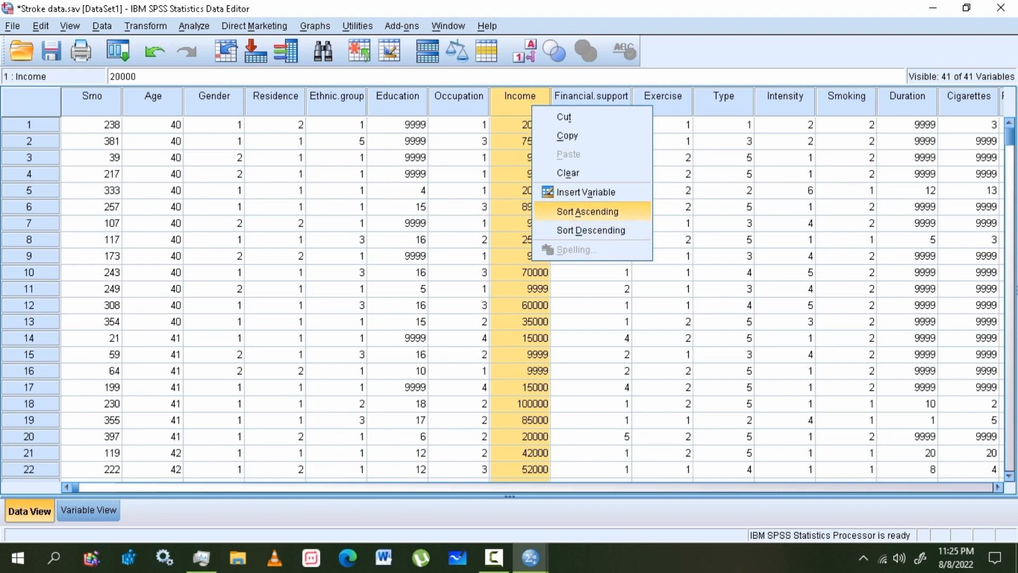
left_click(588, 211)
right_click(529, 100)
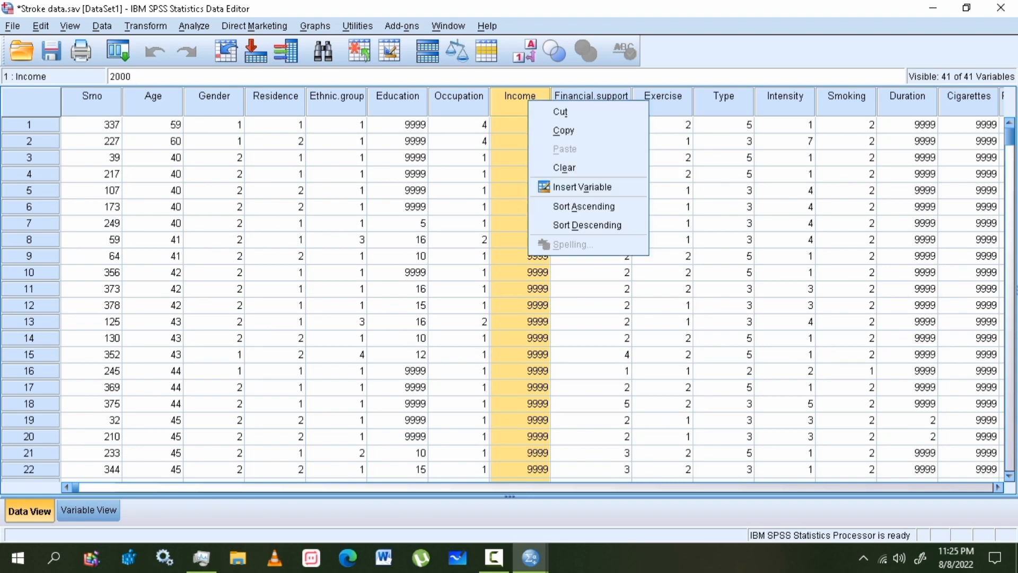
left_click(587, 225)
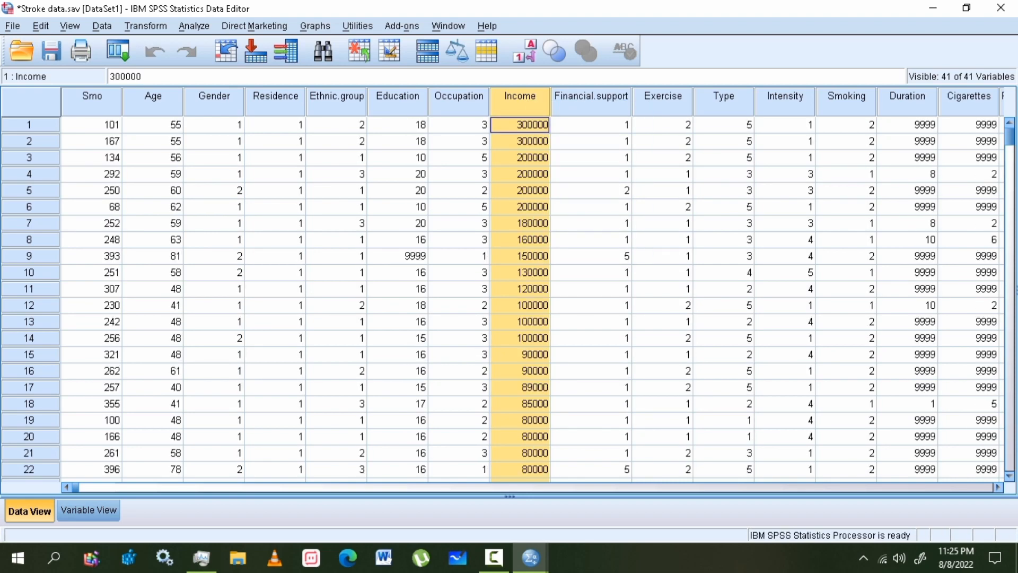
right_click(530, 104)
left_click(588, 207)
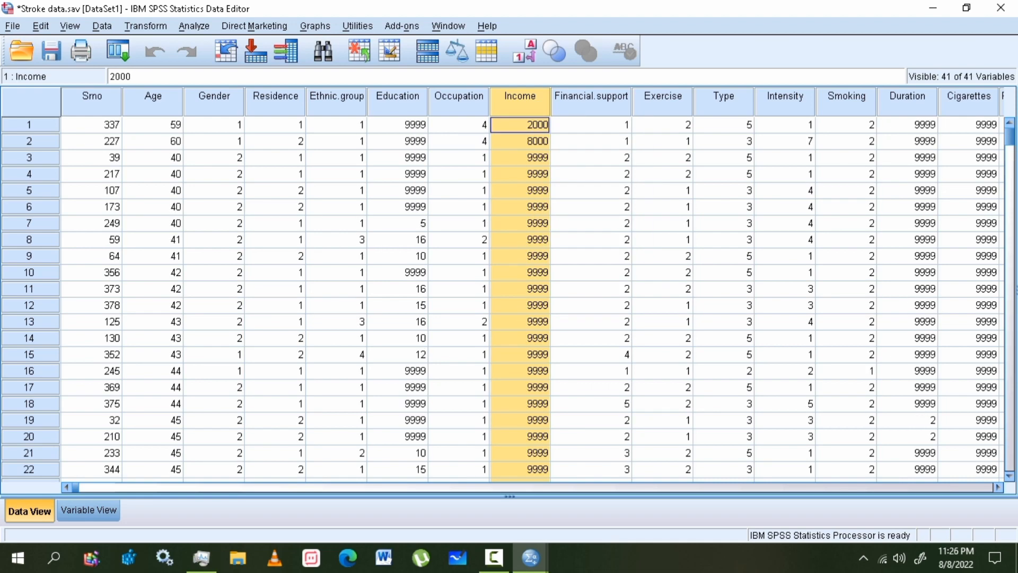
- Sort the cases by Education in descending order so 9999 codes come first
left_click(398, 102)
right_click(411, 102)
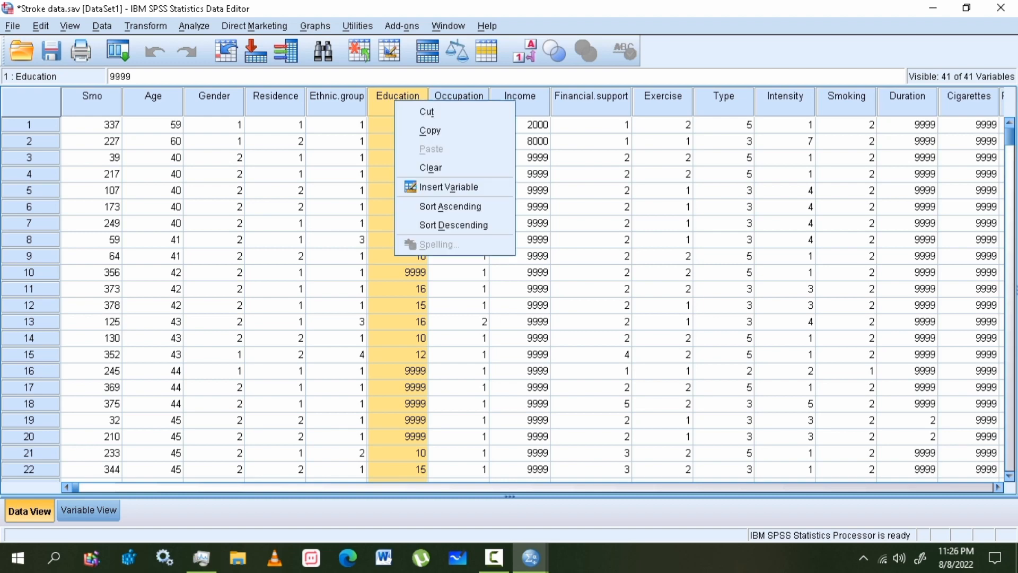
left_click(456, 206)
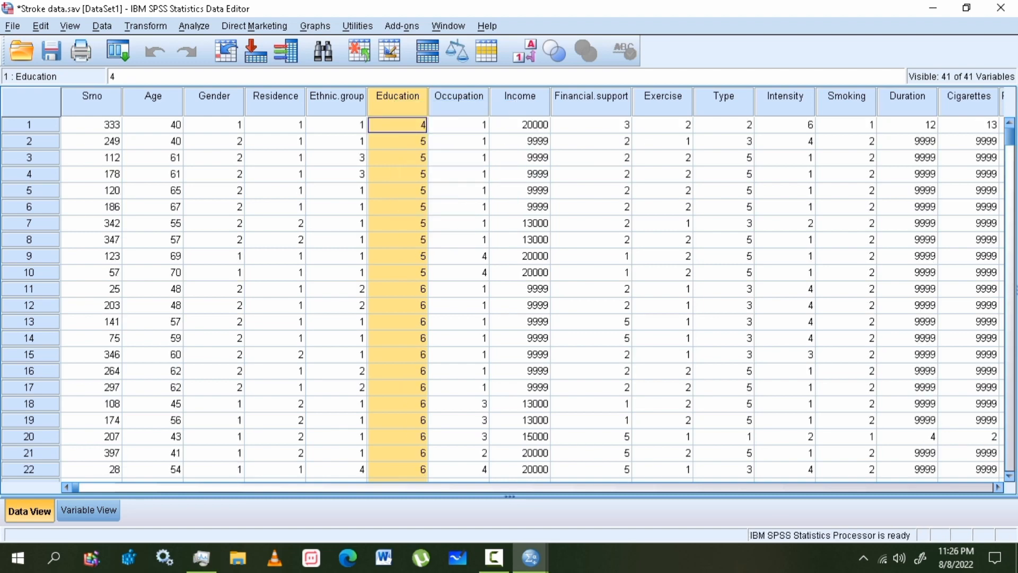
right_click(404, 102)
left_click(461, 225)
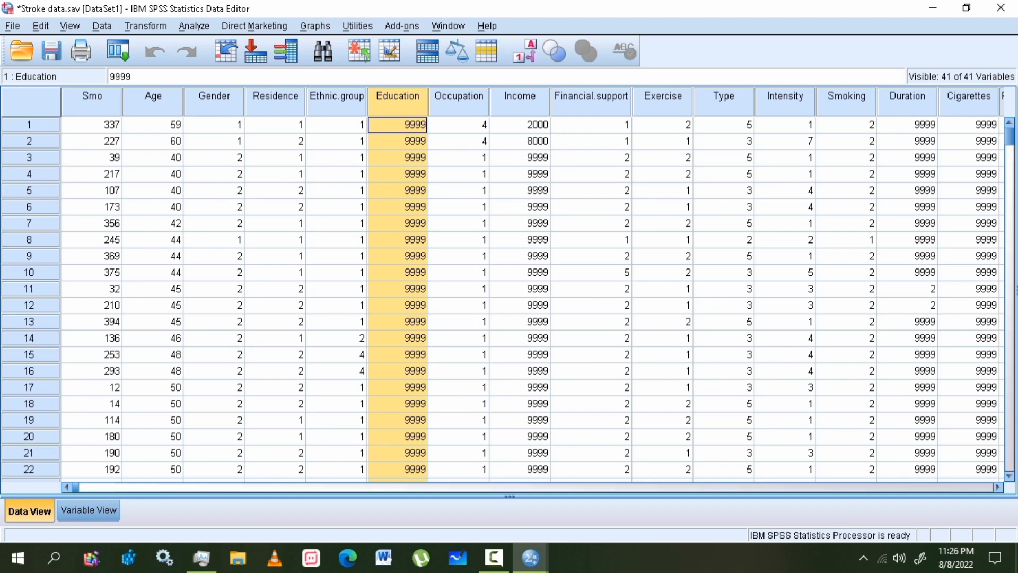
left_click(397, 125)
key("Down")
key("Down")
key("Down")
key("Down")
key("Down")
key("Down")
key("Down")
key("Down")
key("Down")
key("Down")
key("Down")
key("Down")
key("Down")
key("Down")
key("Down")
key("Down")
key("Down")
key("Down")
key("Down")
key("Down")
key("Down")
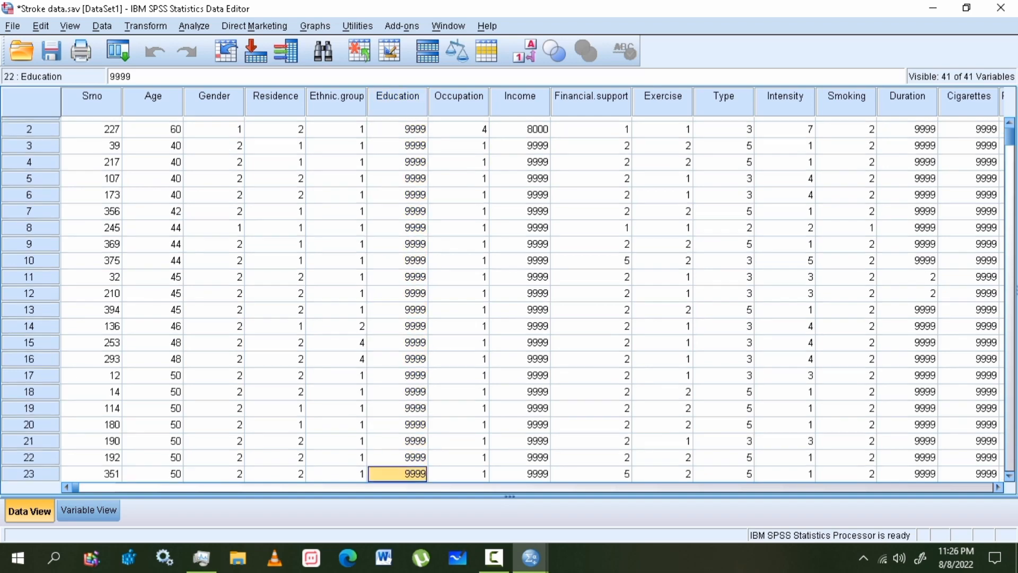
key("Down")
key("Down")
key("Down")
key("Down")
key("Down")
key("Down")
key("Down")
key("Down")
key("Down")
key("Down")
key("Down")
key("Down")
key("Down")
key("Down")
key("Down")
key("Down")
key("Down")
key("Down")
key("Down")
key("Down")
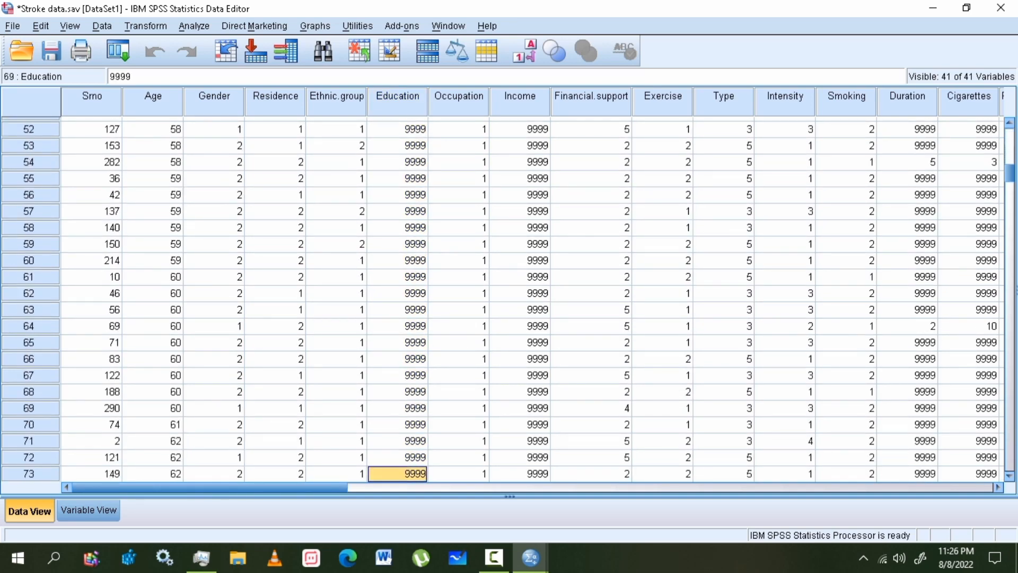
key("Down")
key("Down")
key("Down")
key("Down")
key("Down")
key("Down")
key("Down")
key("Down")
key("Down")
key("Down")
key("Down")
key("Down")
key("Down")
key("Down")
key("Down")
key("Down")
key("Down")
key("Down")
key("Down")
key("Down")
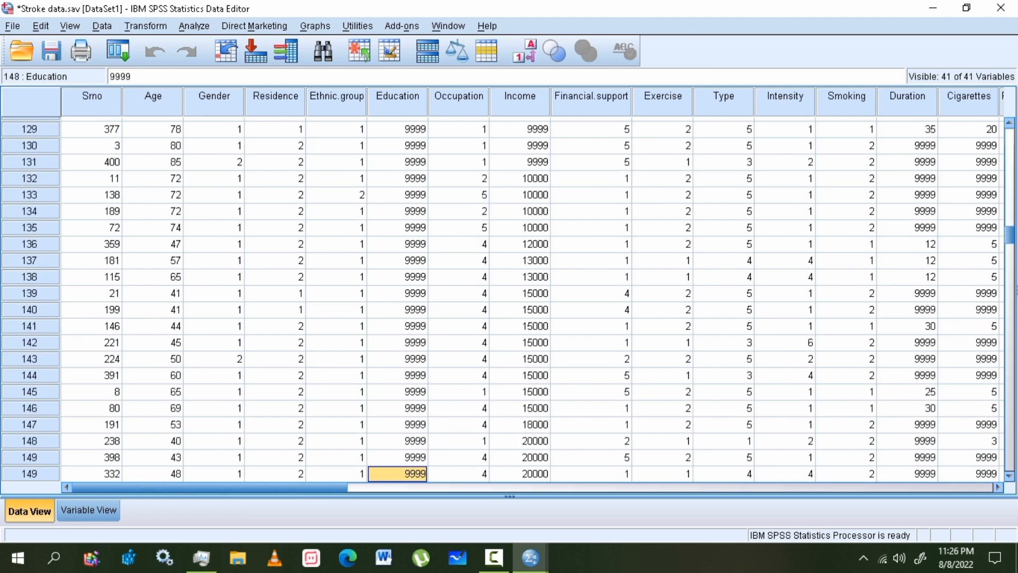
key("Down")
key("Down")
key("Down")
key("Down")
key("Down")
key("Down")
key("Down")
key("Down")
key("Down")
key("Down")
key("Down")
key("Down")
key("Down")
key("Down")
key("Down")
key("Down")
key("Down")
key("Down")
key("Down")
key("Down")
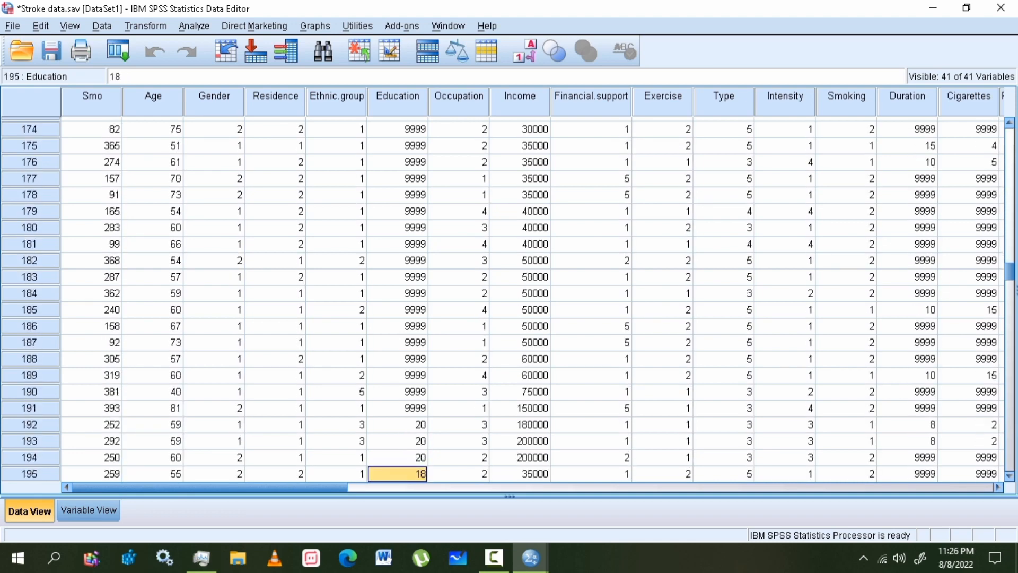
key("Up")
key("Up")
key("Up")
key("Up")
key("Up")
key("Up")
key("Up")
key("Up")
key("Up")
key("Up")
key("Up")
key("Up")
key("Up")
key("Up")
key("Up")
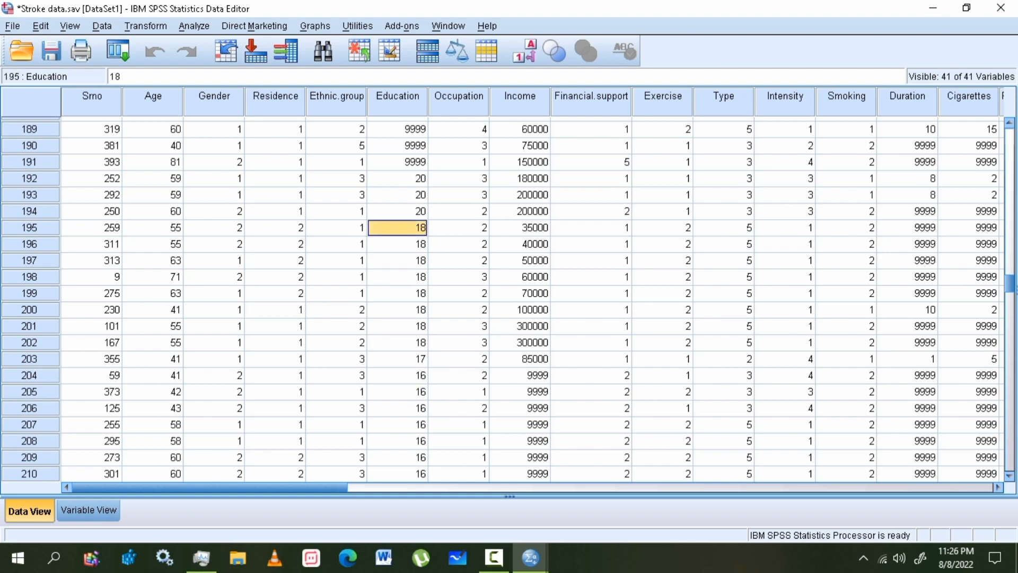
key("Down")
key("Down")
key("Down")
key("Down")
key("Down")
key("Down")
key("Down")
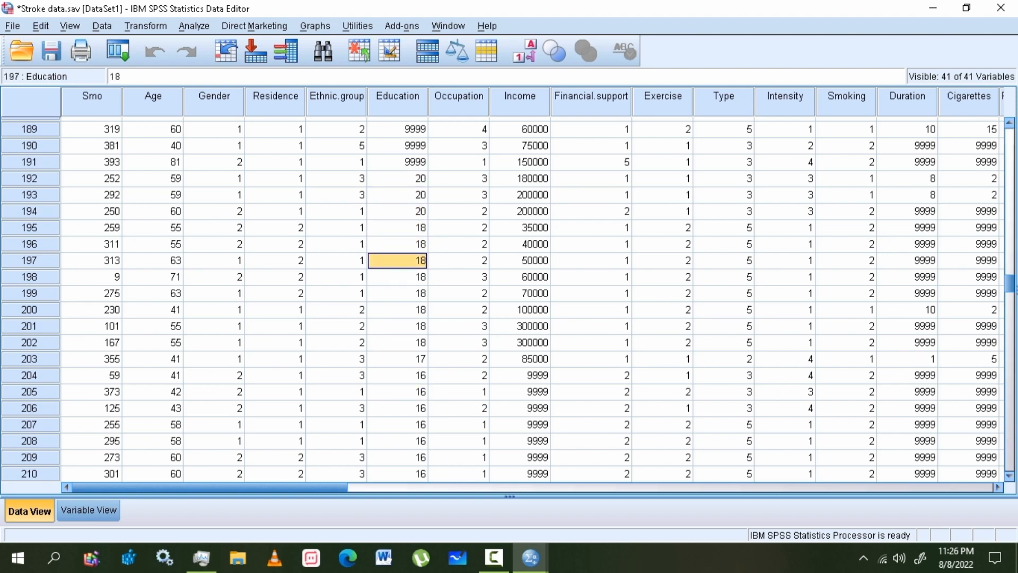
key("Up")
key("Up")
key("Up")
key("Up")
key("Up")
key("Up")
key("Up")
key("Up")
key("Up")
key("Up")
key("Up")
key("Up")
key("Up")
key("Up")
key("Up")
key("Up")
key("Up")
key("Up")
key("Up")
key("Up")
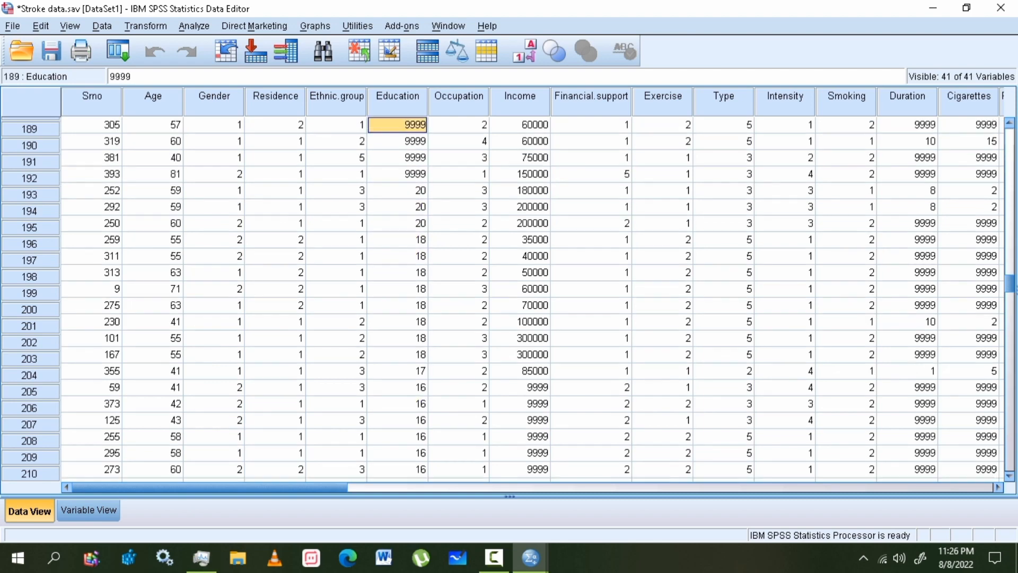
key("Up")
key("Up")
key("Up")
key("Up")
key("Up")
key("Up")
key("Up")
key("Up")
key("Up")
key("Up")
key("Up")
key("Up")
key("Up")
key("Up")
key("Up")
key("Up")
key("Up")
key("Up")
key("Up")
key("Up")
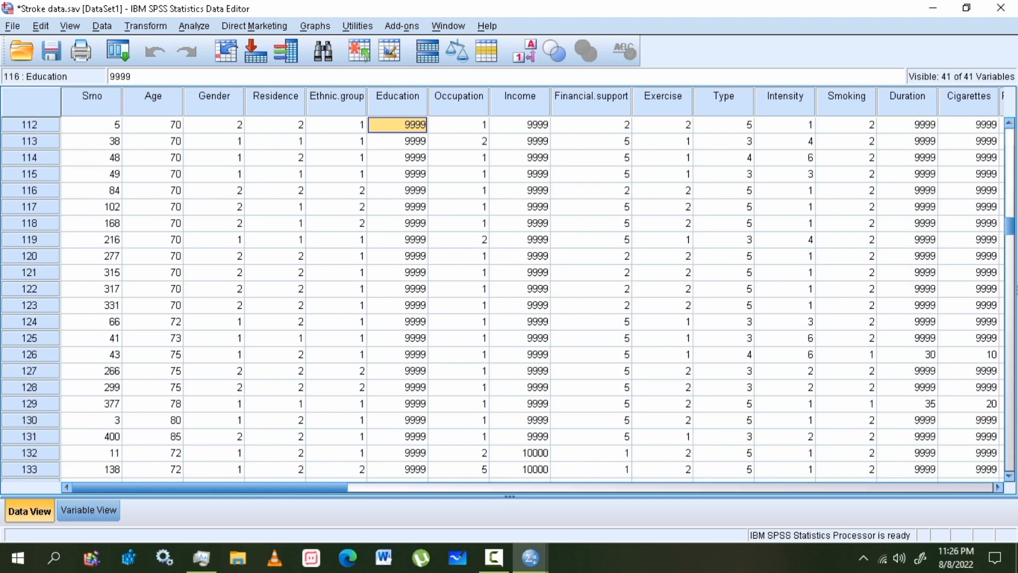
key("Up")
key("Up")
key("Up")
key("Up")
key("Up")
key("Up")
key("Up")
key("Up")
key("Up")
key("Up")
key("Up")
key("Up")
key("Up")
key("Up")
key("Up")
key("Up")
key("Up")
key("Up")
key("Up")
key("Up")
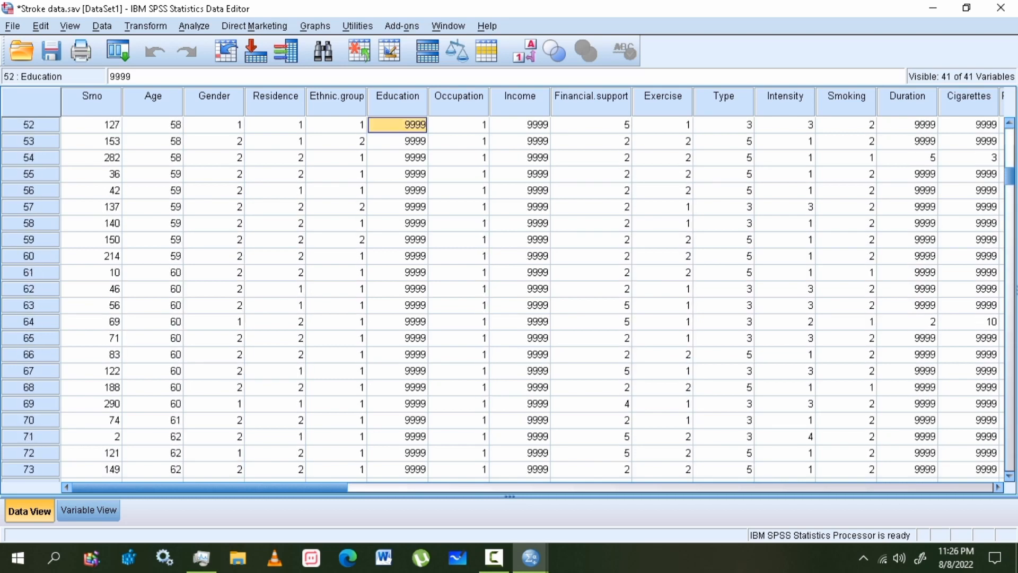
key("Up")
key("Up")
key("Up")
key("Up")
key("Up")
key("Up")
key("Up")
key("Up")
key("Up")
key("Up")
key("Up")
key("Up")
key("Up")
key("Up")
key("Up")
key("Up")
key("Up")
key("Up")
key("Up")
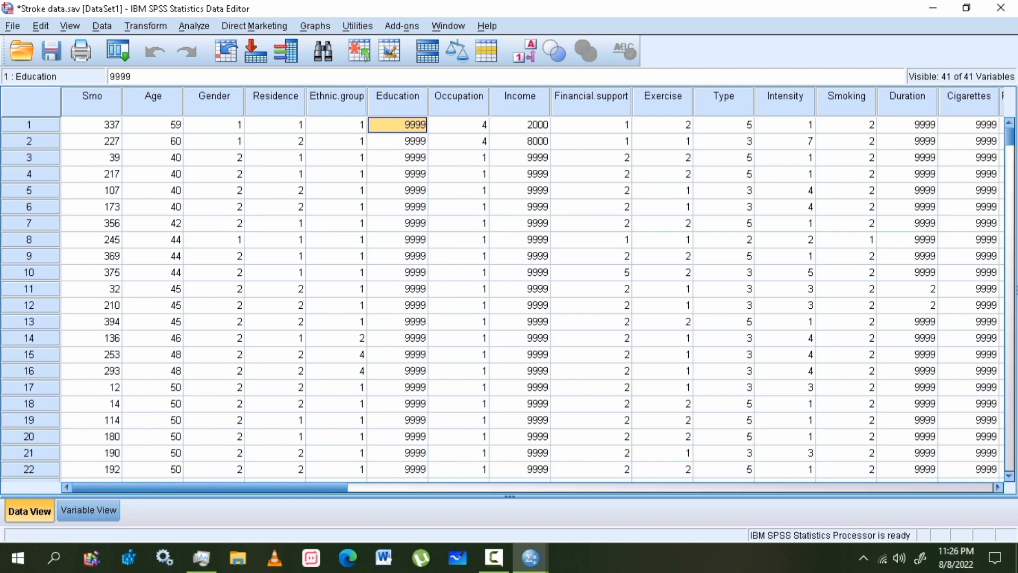
key("ctrl+t")
key("ctrl+t")
- Browse the Analyze and File menus and bring up the Descriptive Statistics submenu
key("alt+a")
key("Left")
key("Left")
key("Left")
key("Left")
key("Left")
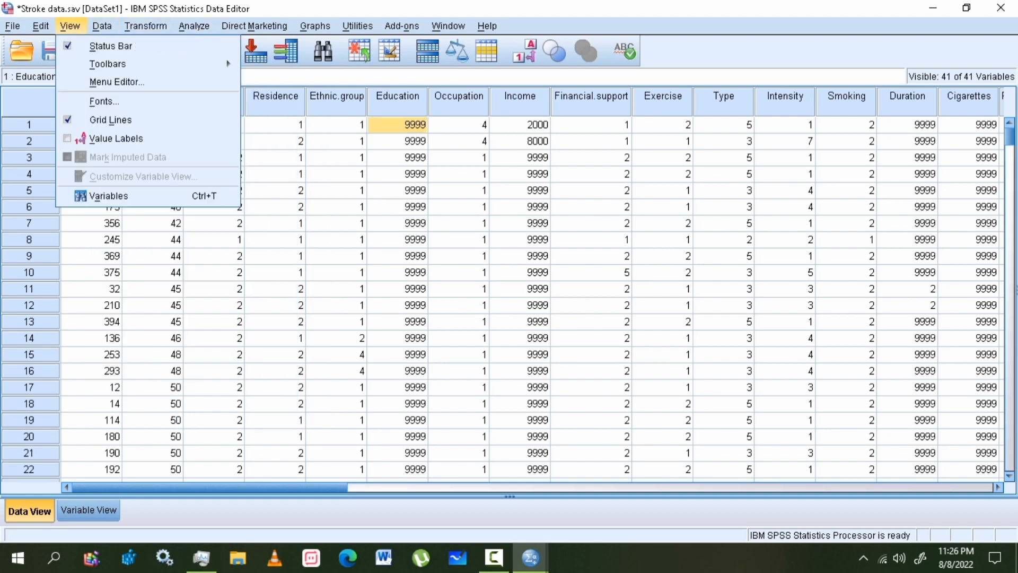
key("Down")
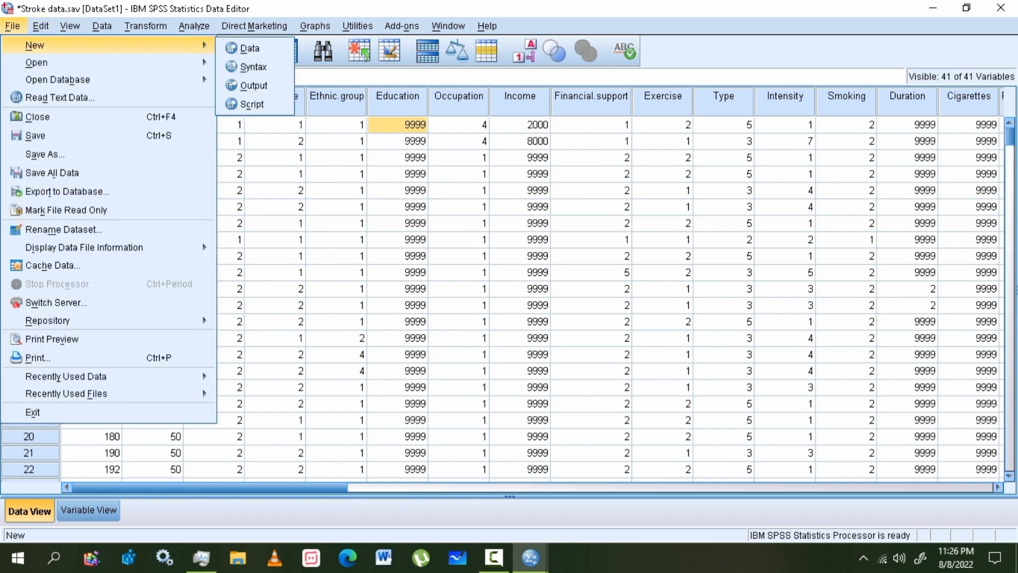
key("Down")
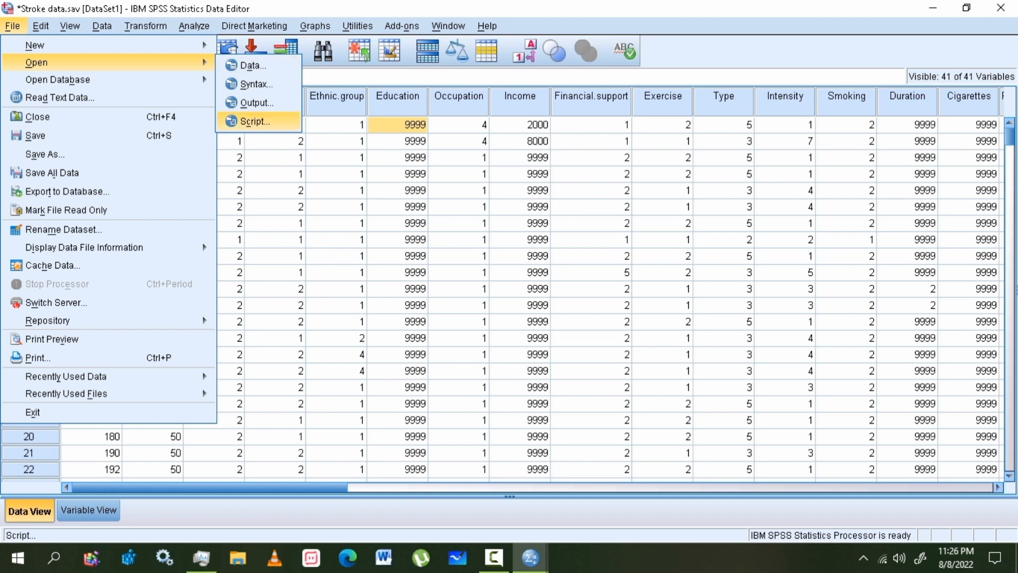
mouse_move(146, 26)
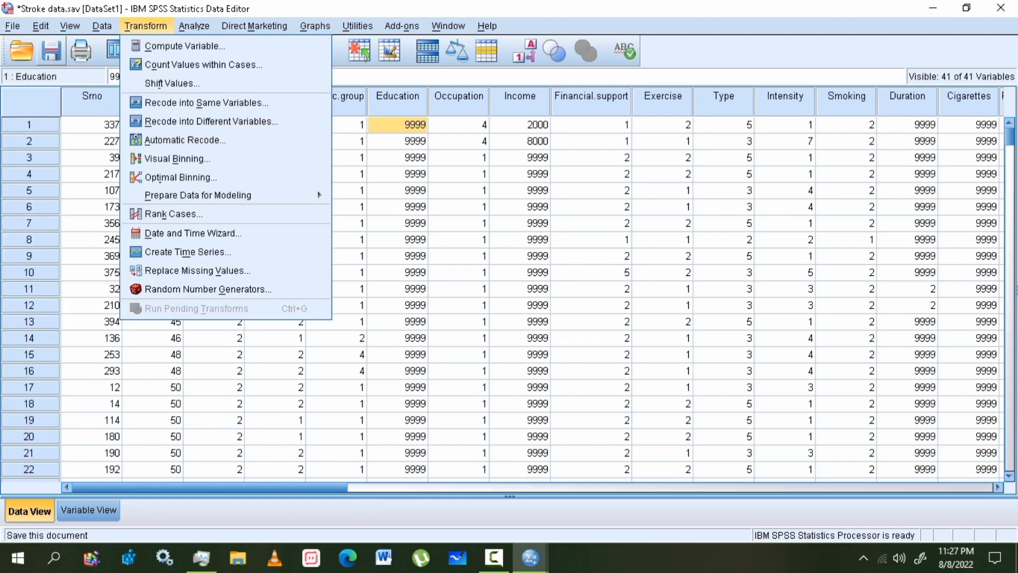
mouse_move(194, 26)
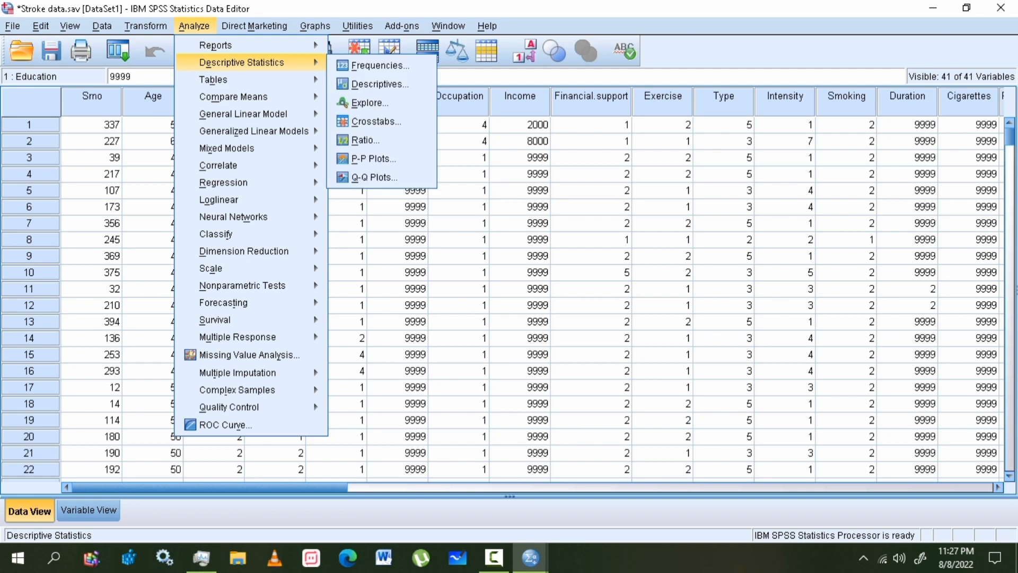
mouse_move(242, 63)
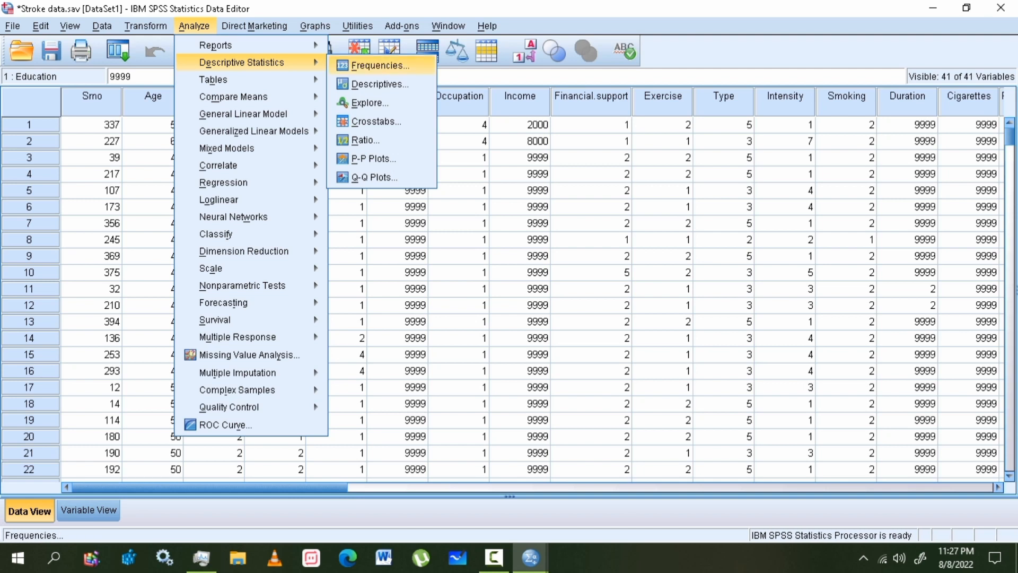
- Set up a Frequencies analysis with formal years of education as the variable
left_click(380, 66)
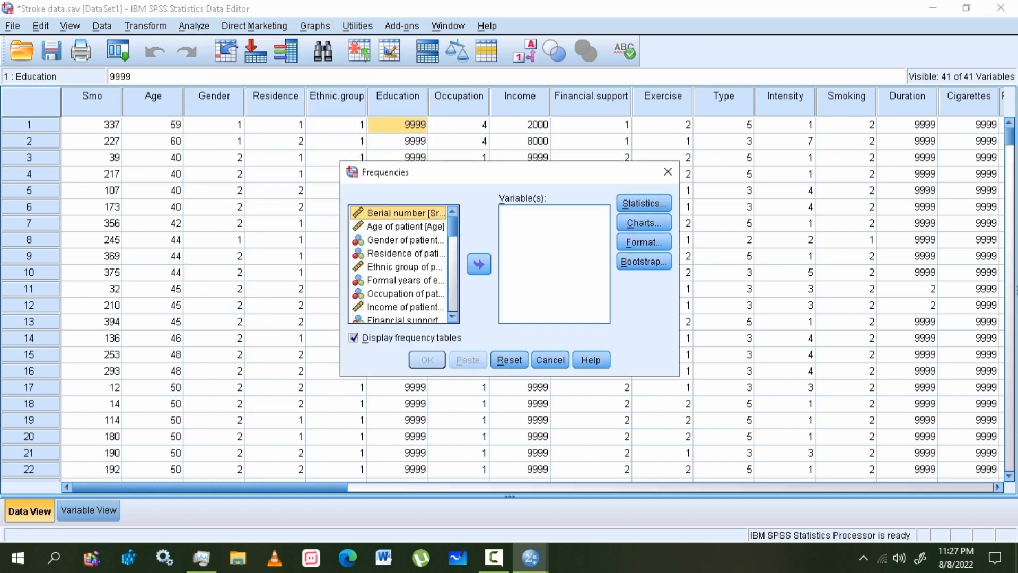
left_click(406, 280)
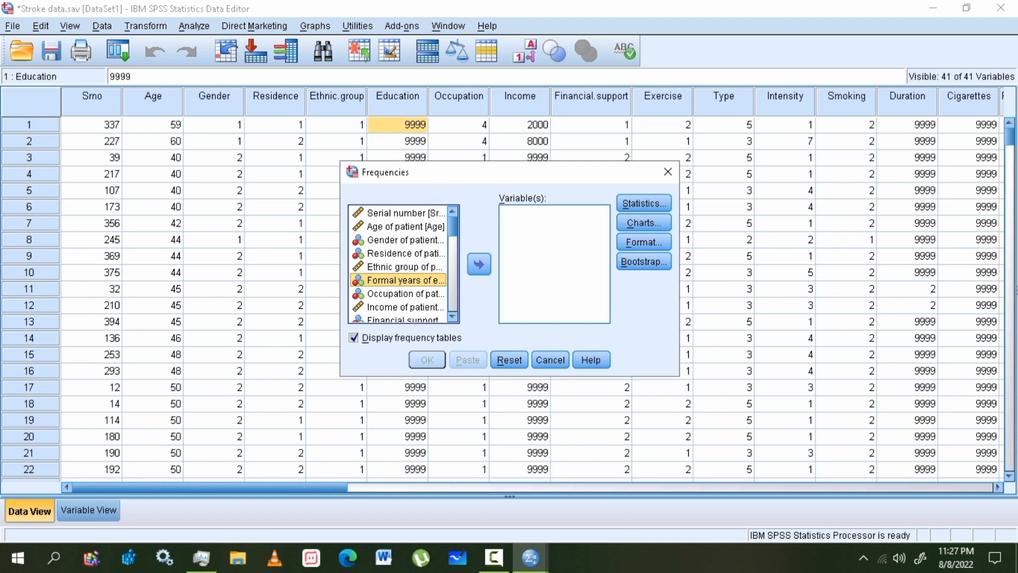
left_click_drag(405, 279, 562, 236)
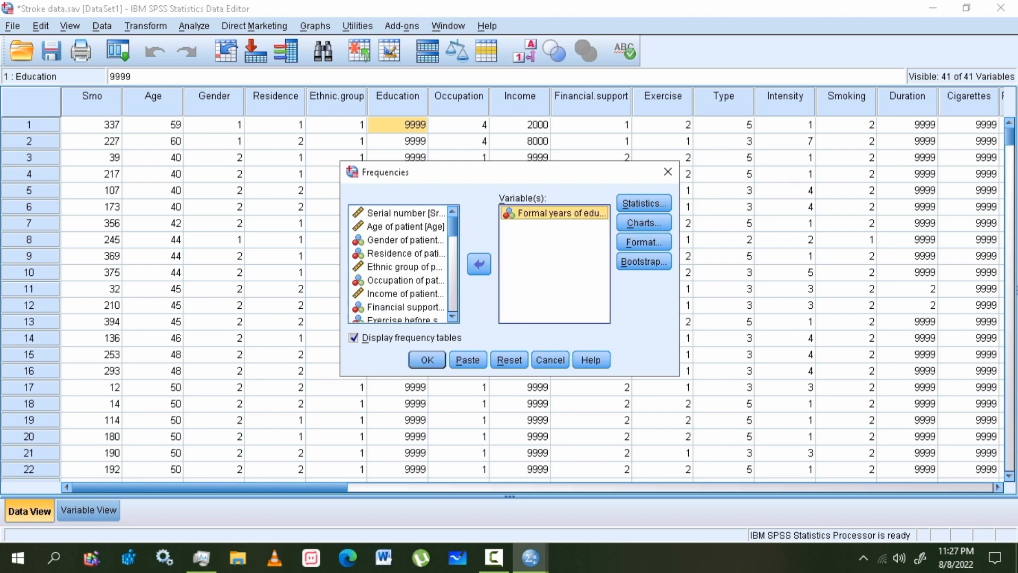
left_click(406, 254)
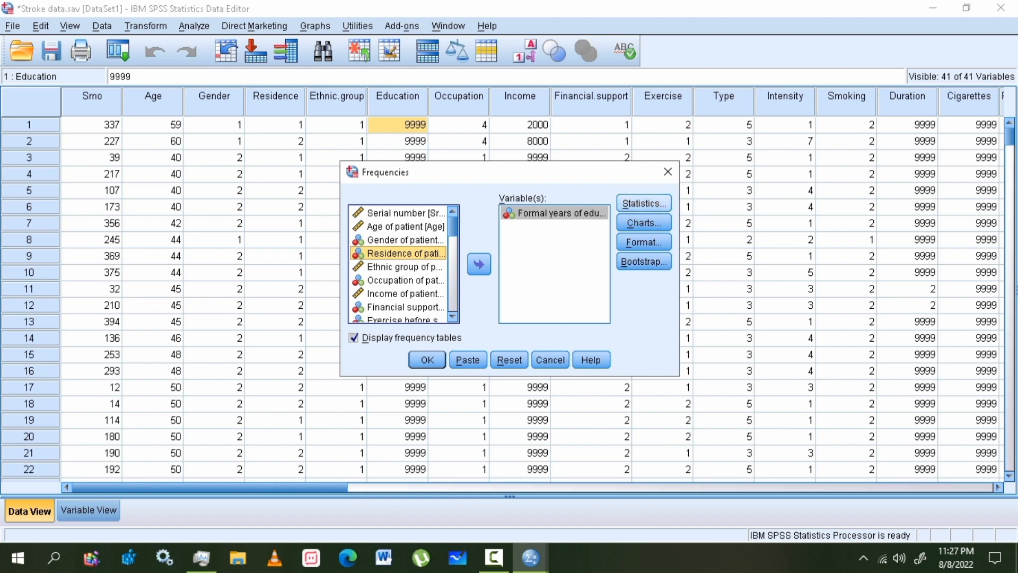
- Request the mean and standard deviation as summary statistics
left_click(643, 203)
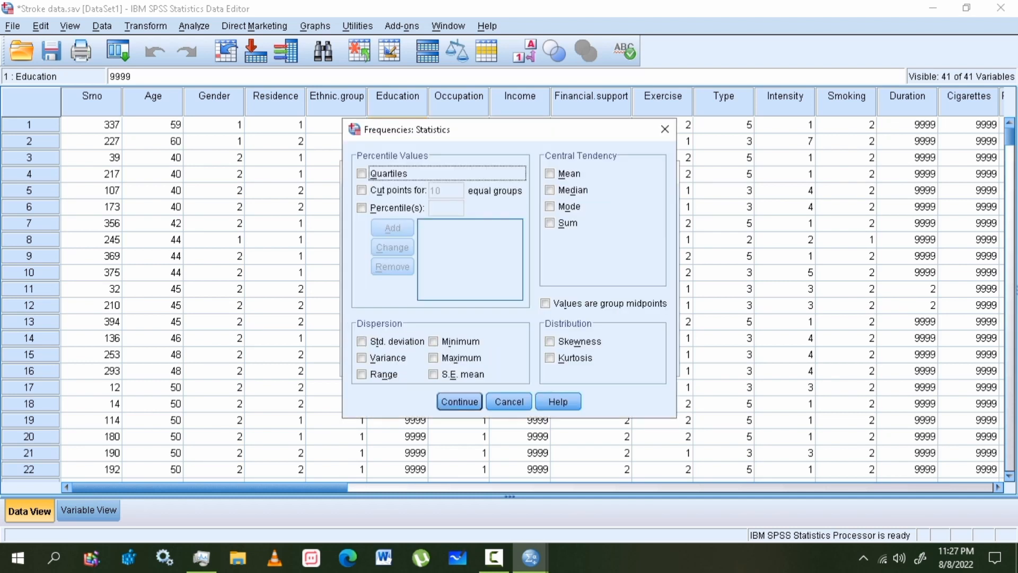
left_click(550, 173)
left_click(362, 342)
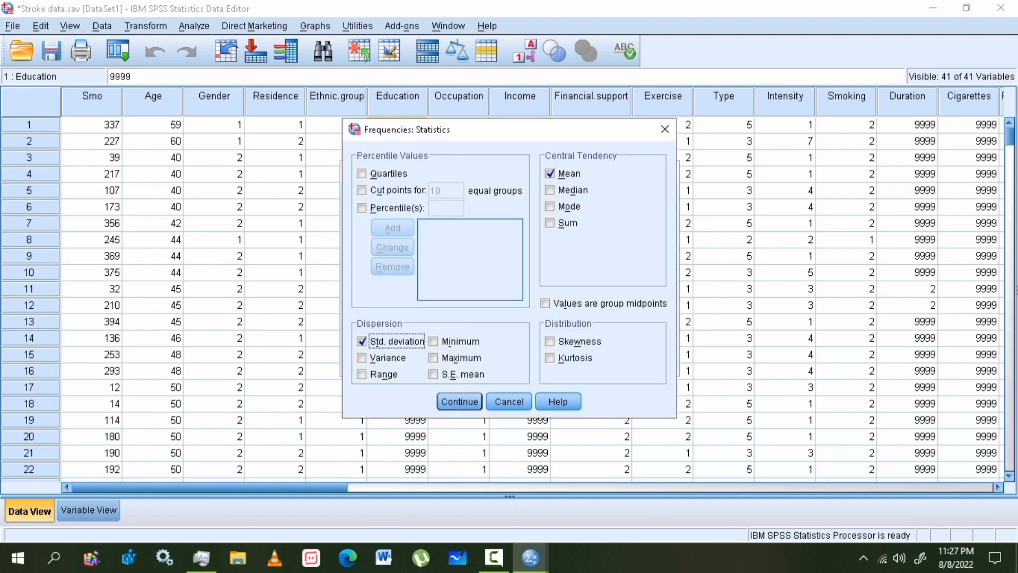
left_click(459, 401)
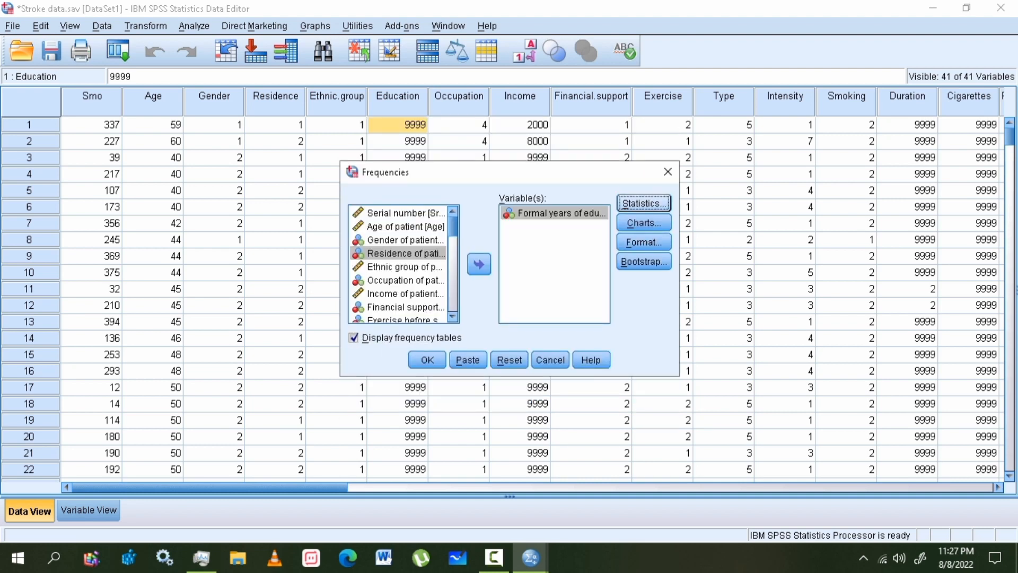
- Choose bar charts as the chart type and run the analysis
left_click(644, 223)
left_click(434, 236)
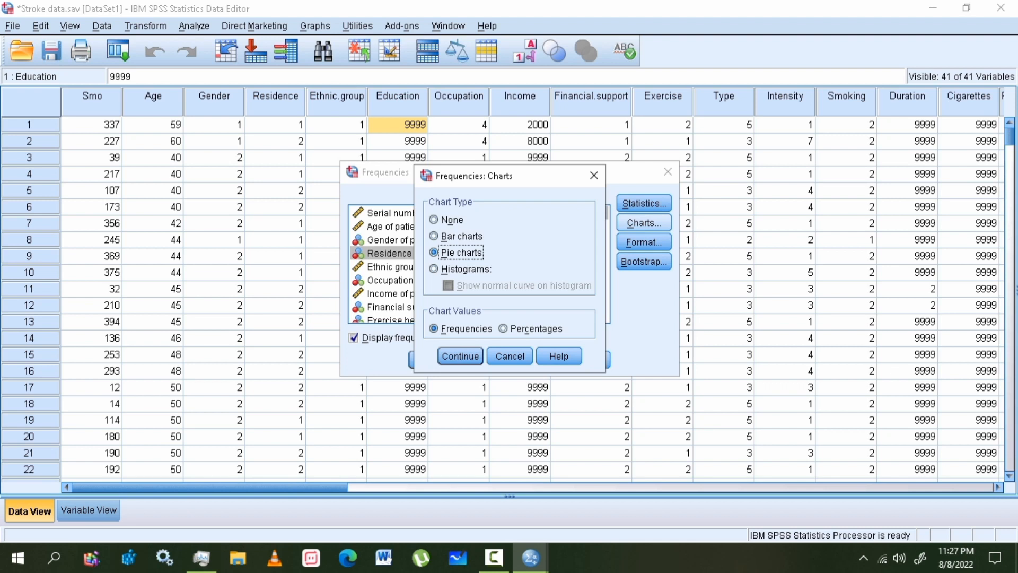
left_click(434, 236)
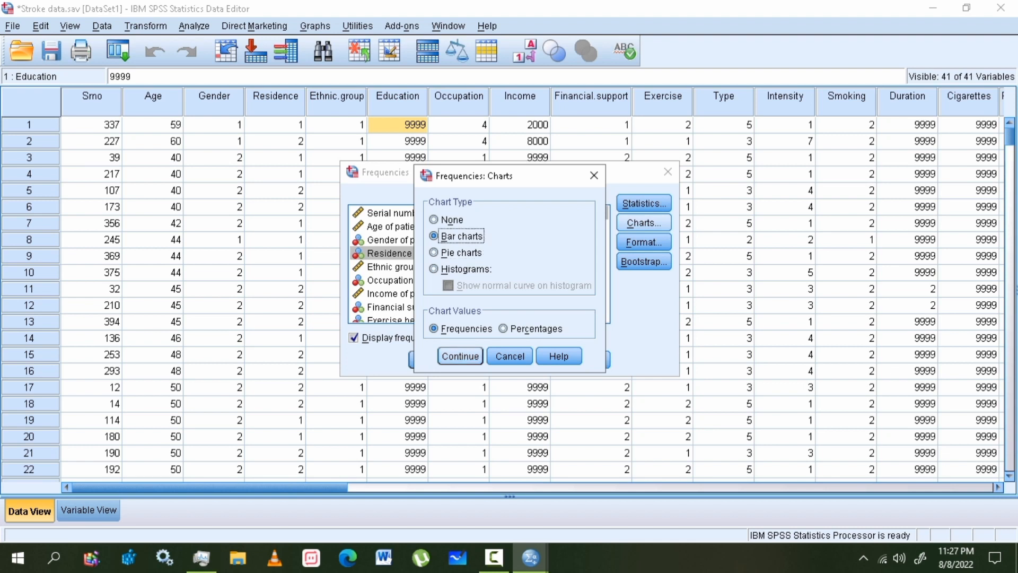
left_click(460, 356)
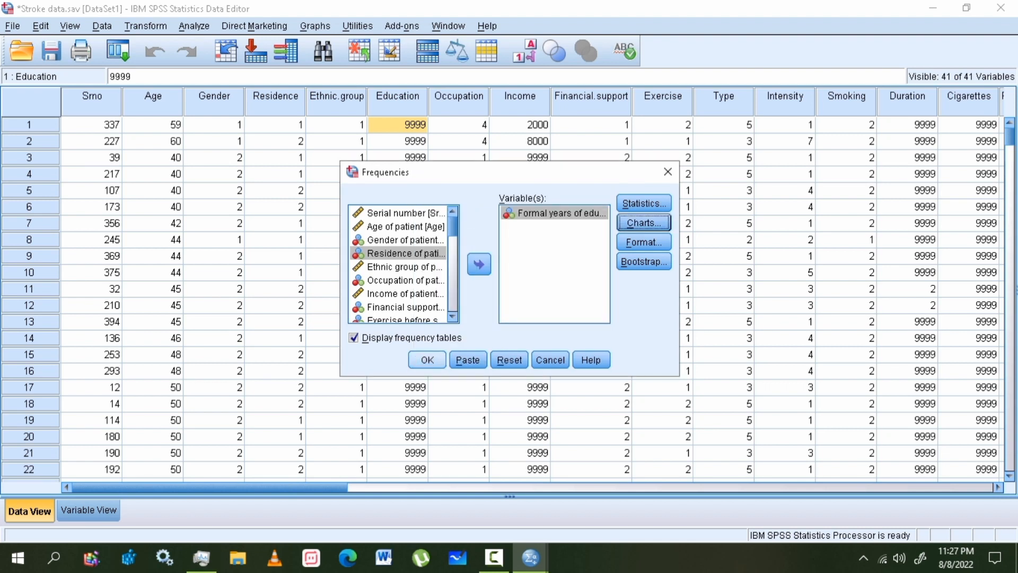
left_click(427, 360)
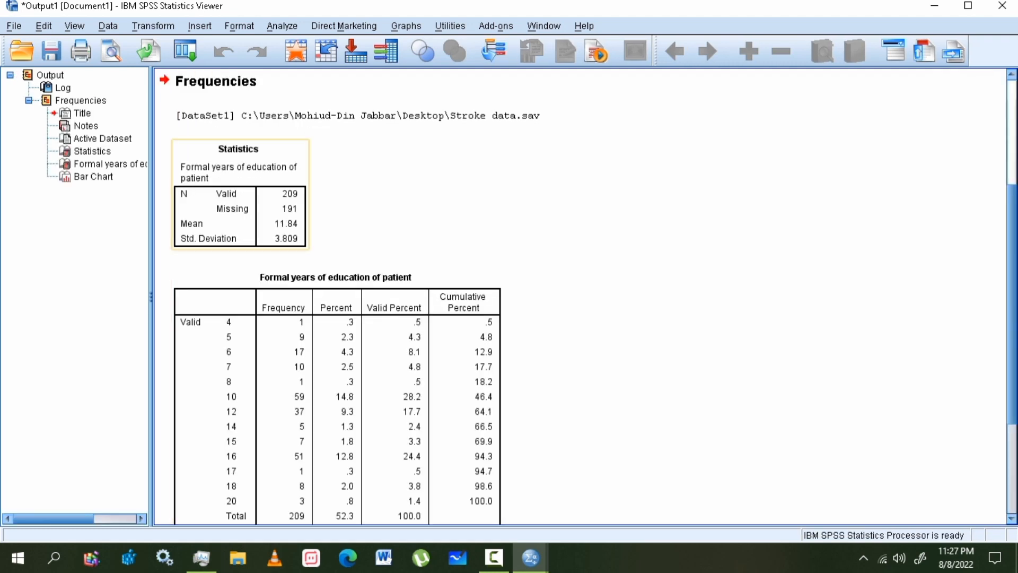
- Scroll past the Statistics table and select the Education bar chart in the Viewer
left_click(239, 212)
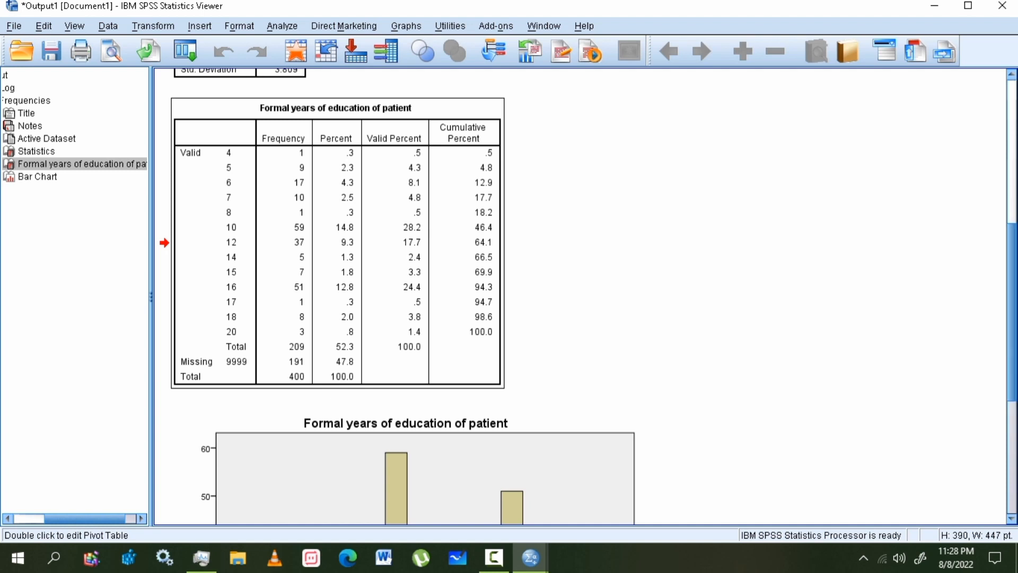
scroll(578, 297, "down", 10)
left_click(406, 297)
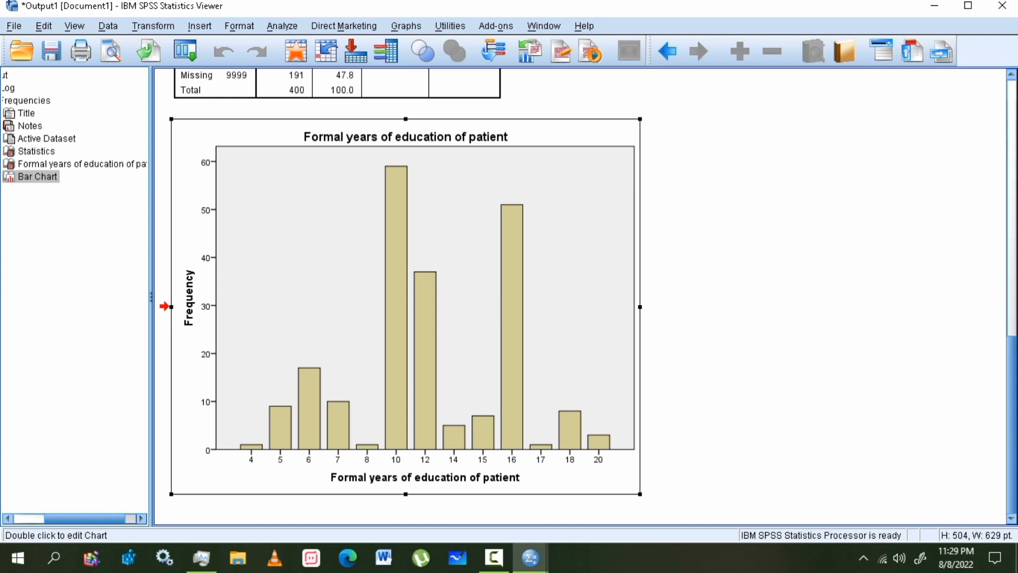
left_click(282, 26)
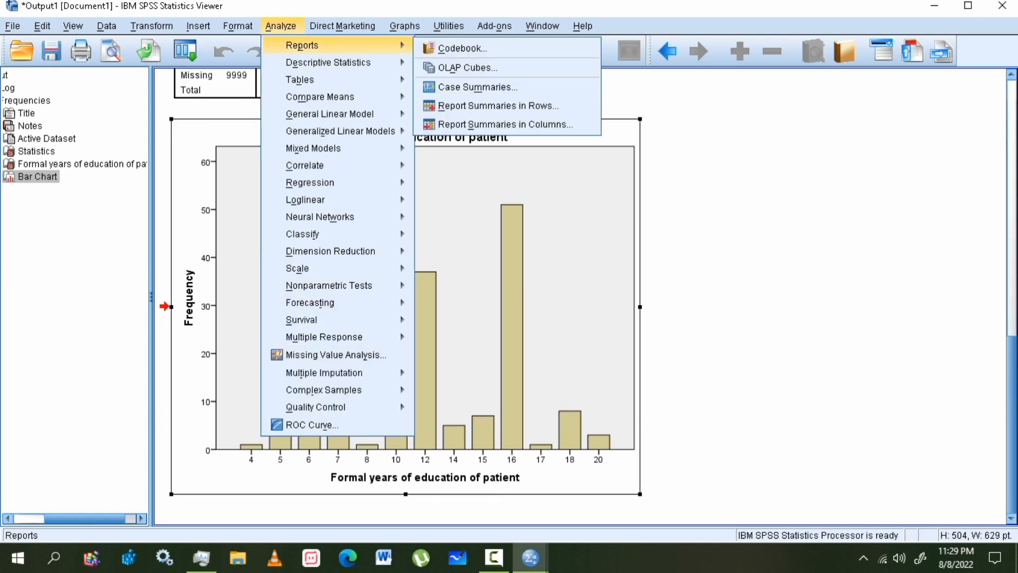
mouse_move(319, 97)
mouse_move(302, 46)
mouse_move(329, 62)
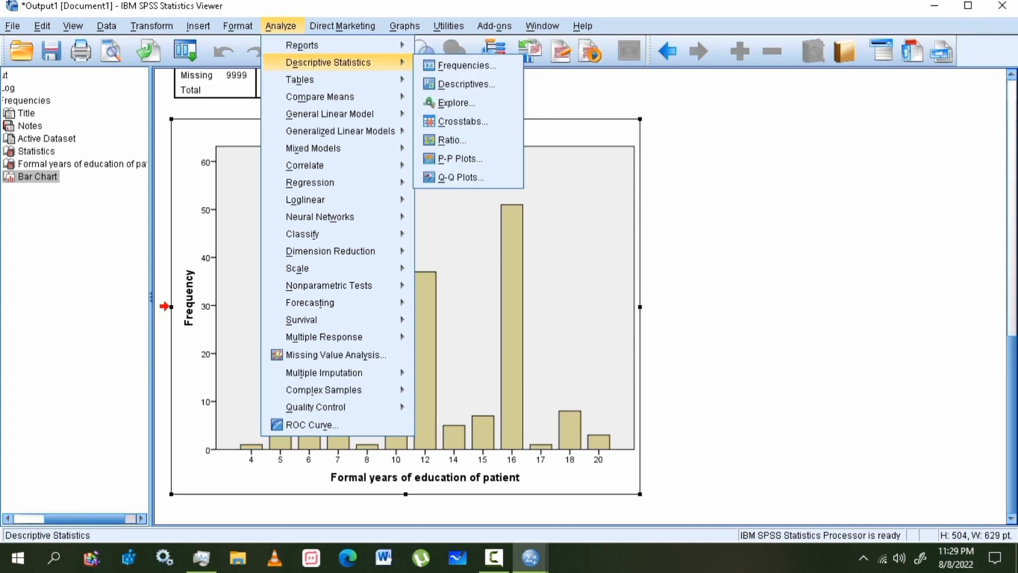
left_click(742, 223)
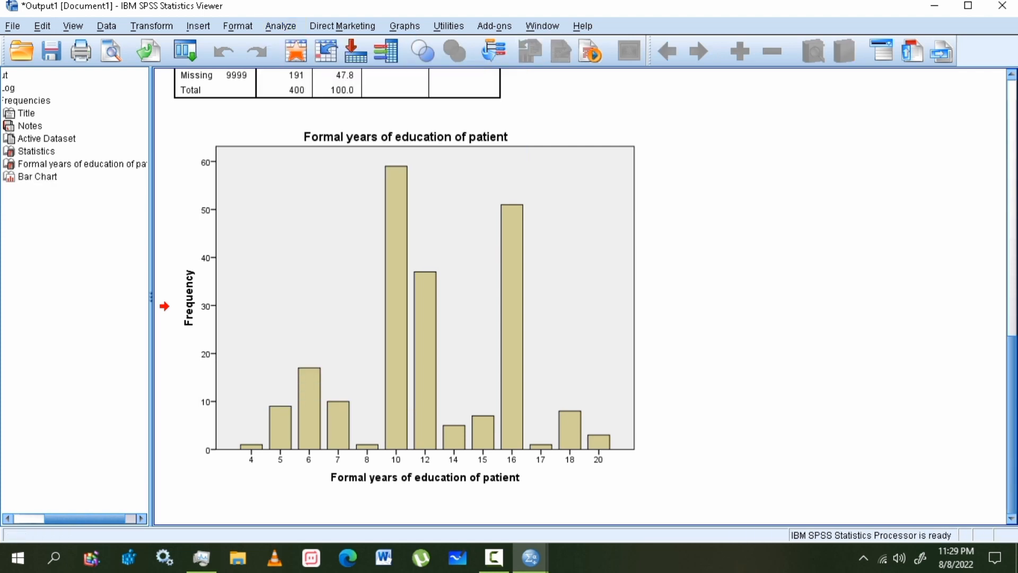
- Select the Statistics table and the Education frequency table together
scroll(583, 297, "up", 15)
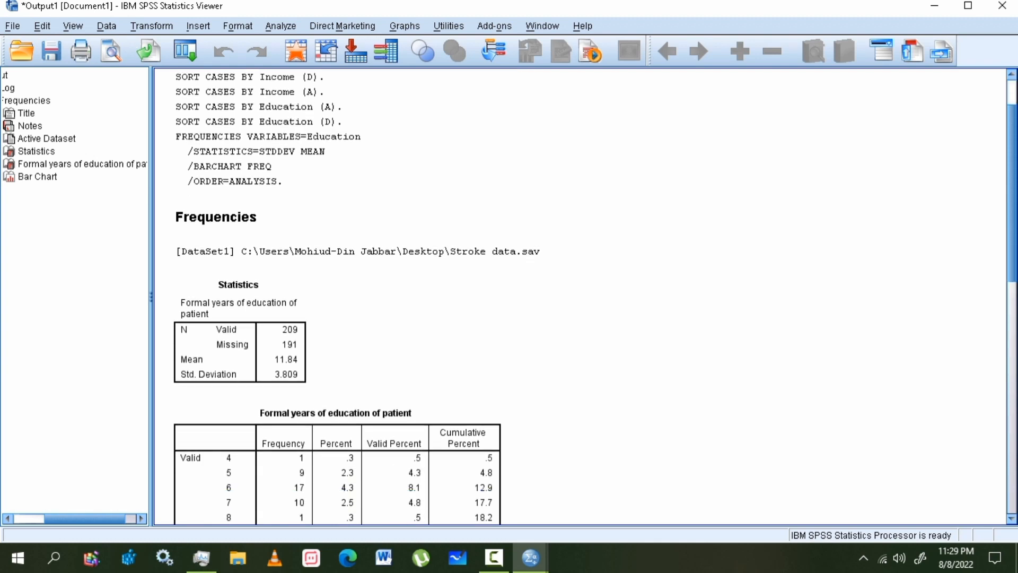
scroll(583, 297, "down", 5)
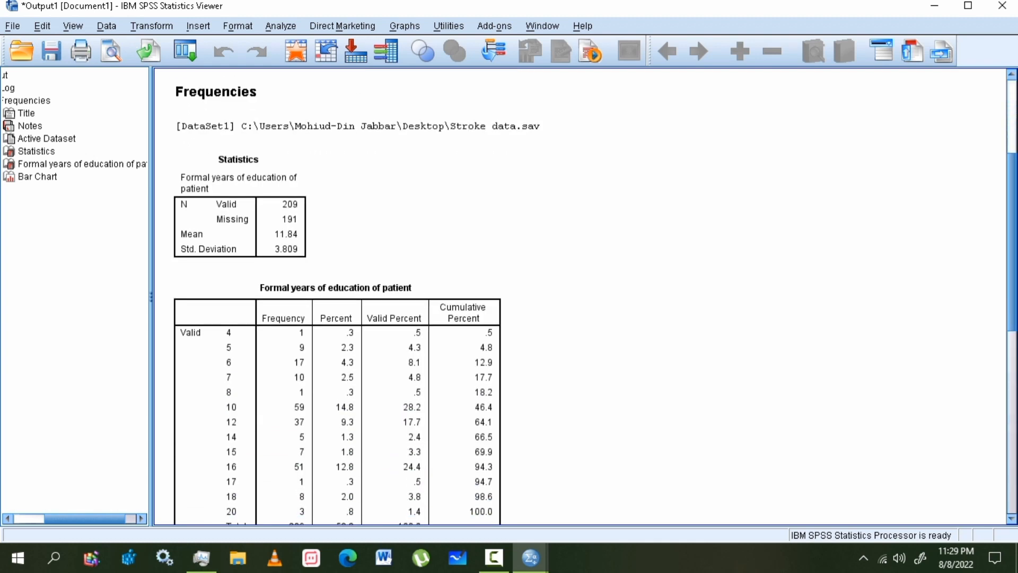
scroll(583, 297, "down", 1)
scroll(583, 297, "up", 1)
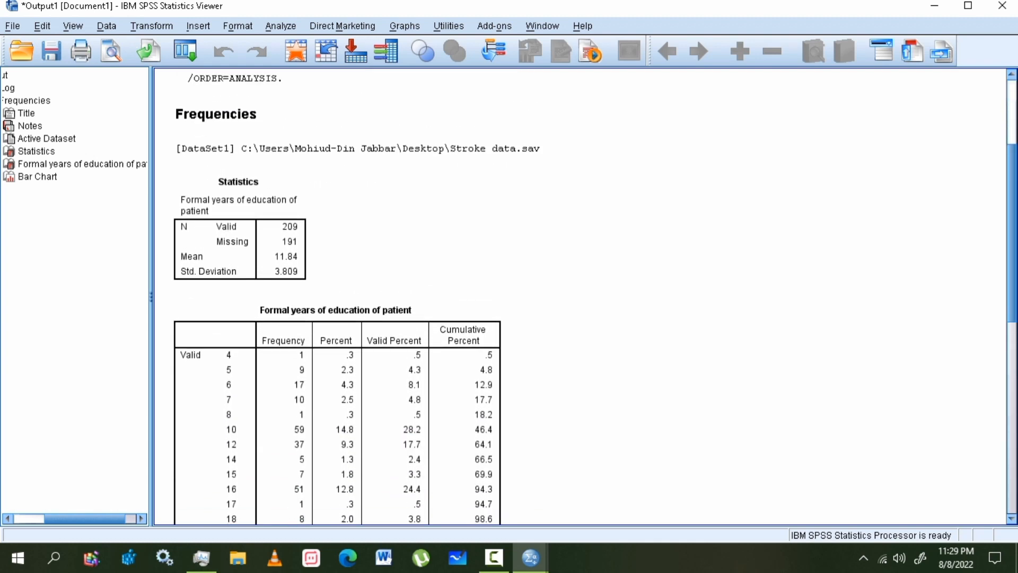
scroll(583, 297, "down", 5)
scroll(583, 296, "up", 6)
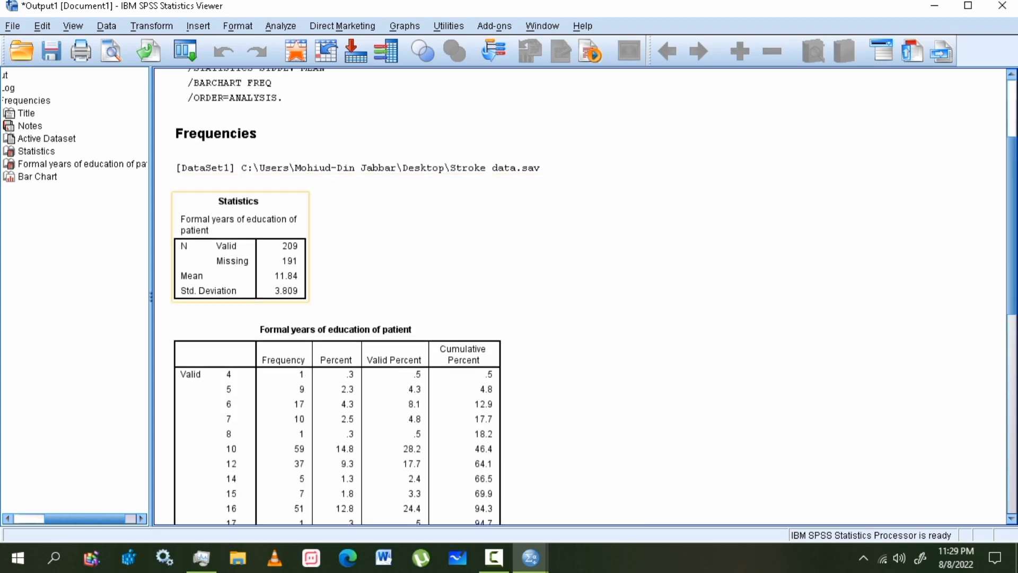
left_click(241, 261)
scroll(336, 413, "down", 8)
left_click(336, 413, "ctrl")
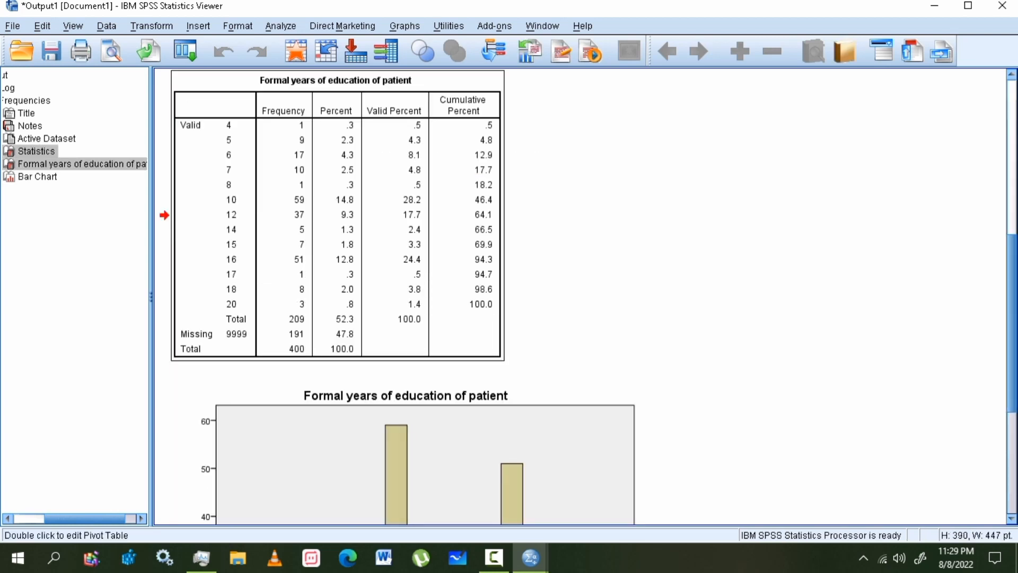
- Add the bar chart to the selection and copy all three output items
scroll(583, 297, "up", 5)
scroll(584, 297, "down", 3)
scroll(530, 317, "down", 3)
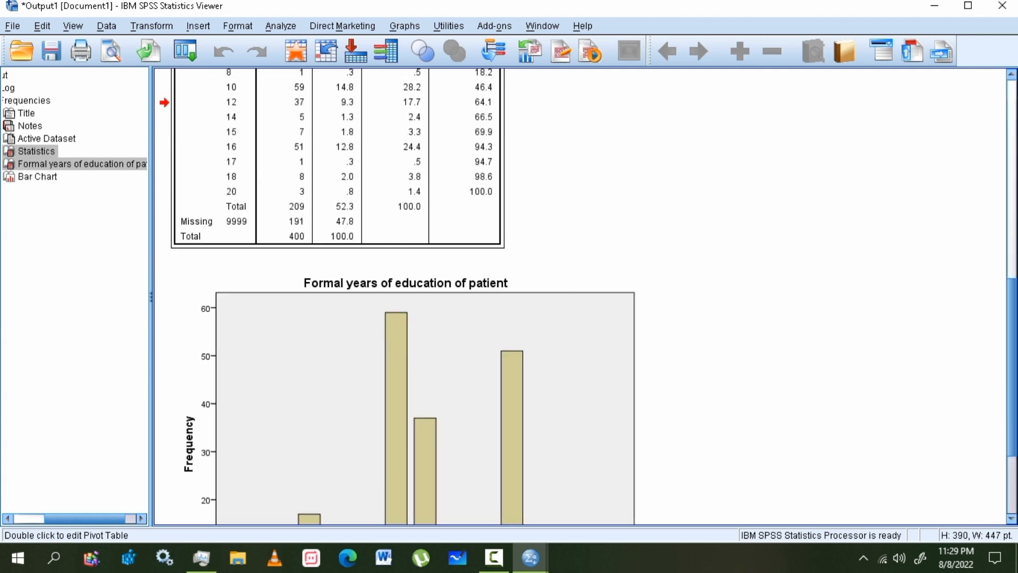
scroll(530, 317, "down", 3)
left_click(530, 317, "ctrl")
right_click(531, 317)
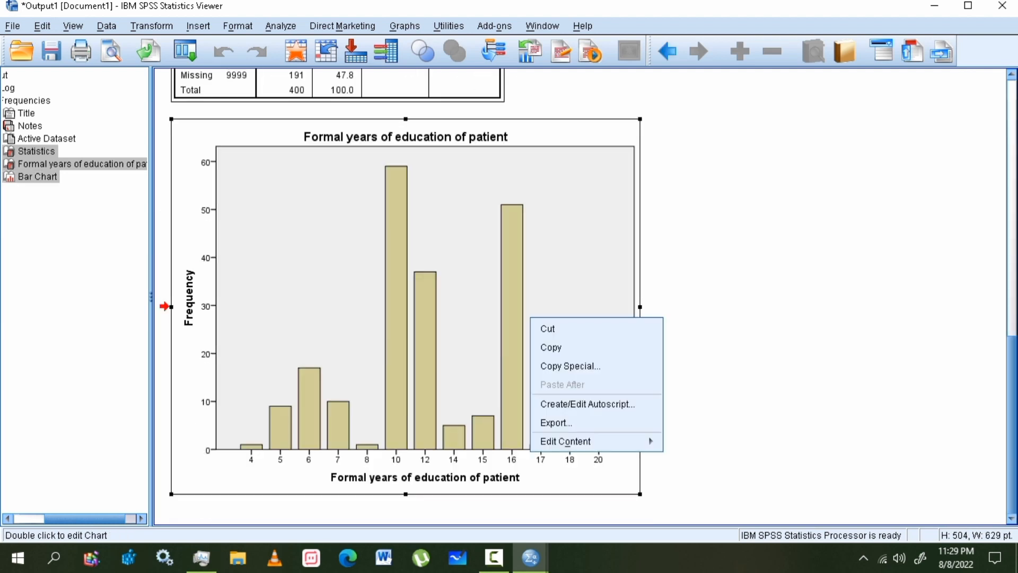
left_click(551, 347)
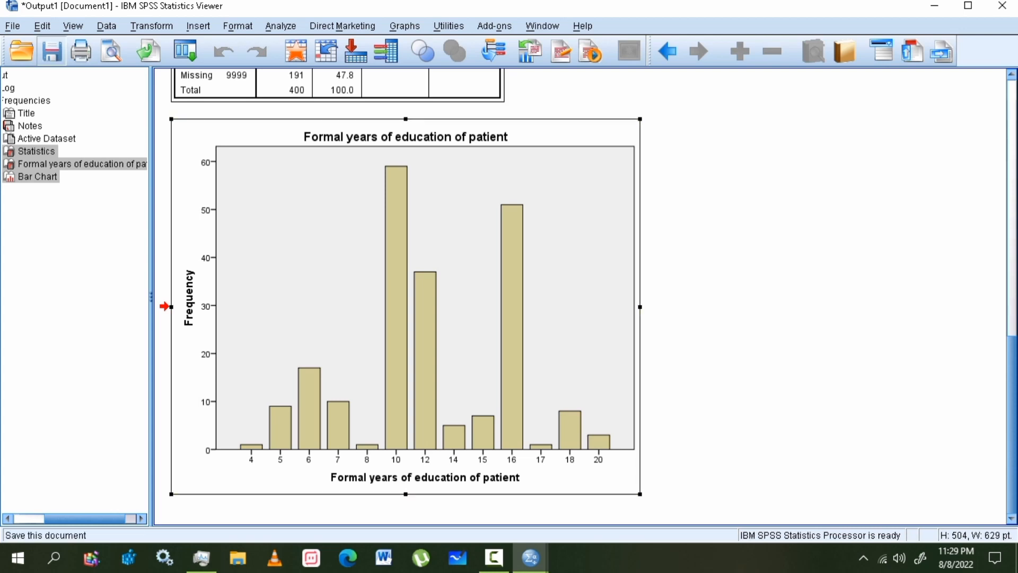
left_click(52, 52)
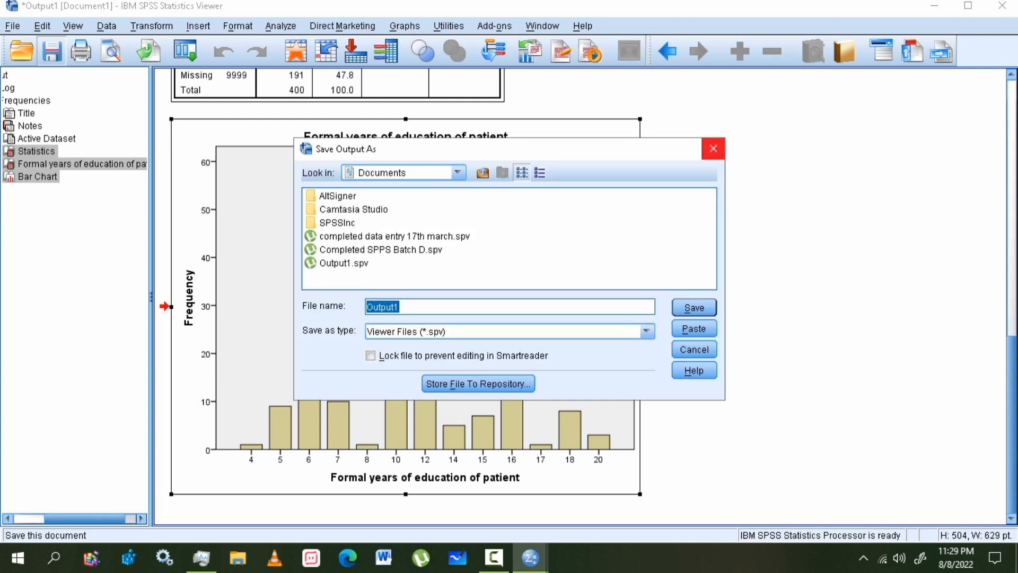
left_click(713, 149)
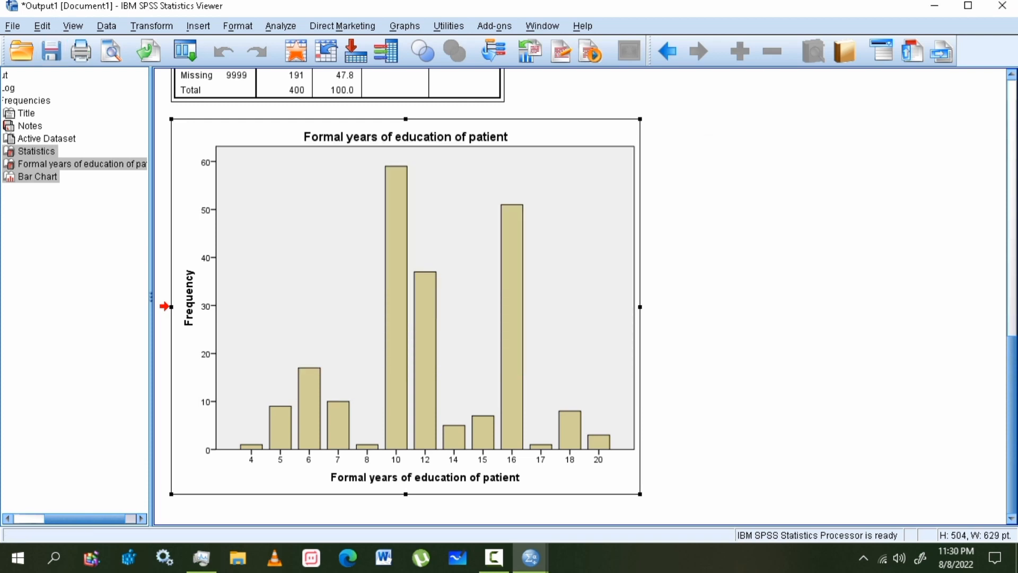